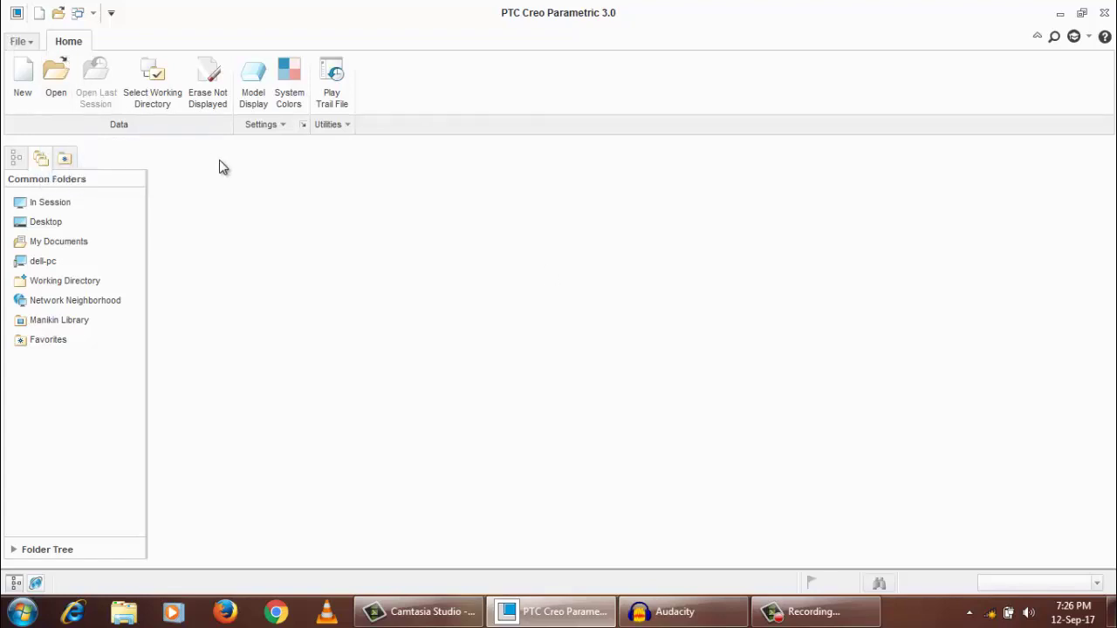
Open the crankshaft.prt part from the CREO WORK SPACE folder
left_click(161, 105)
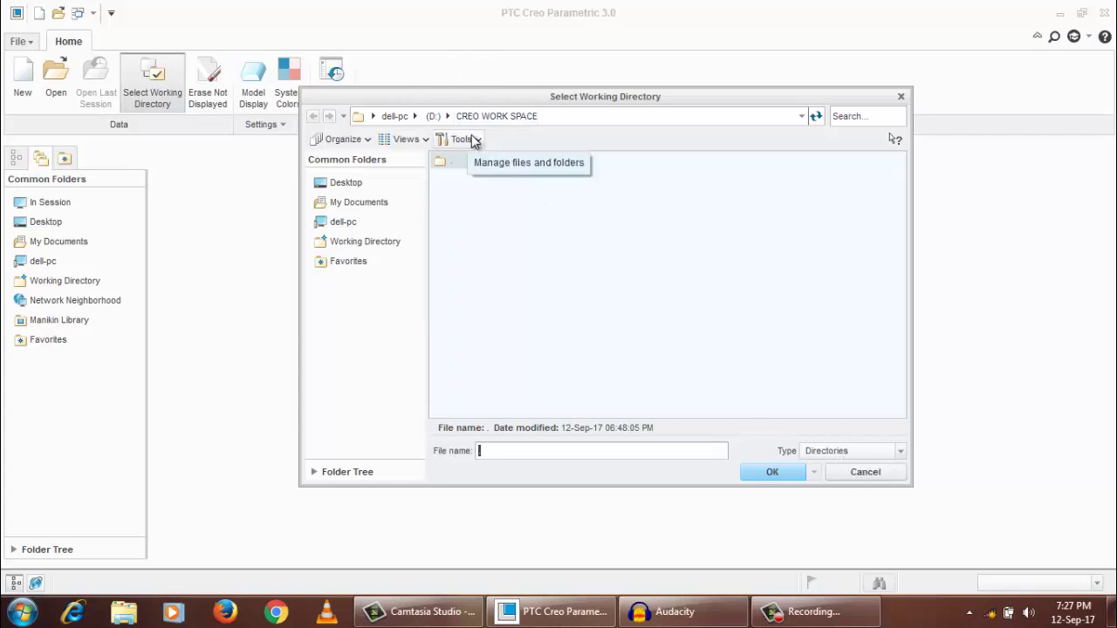
left_click(871, 472)
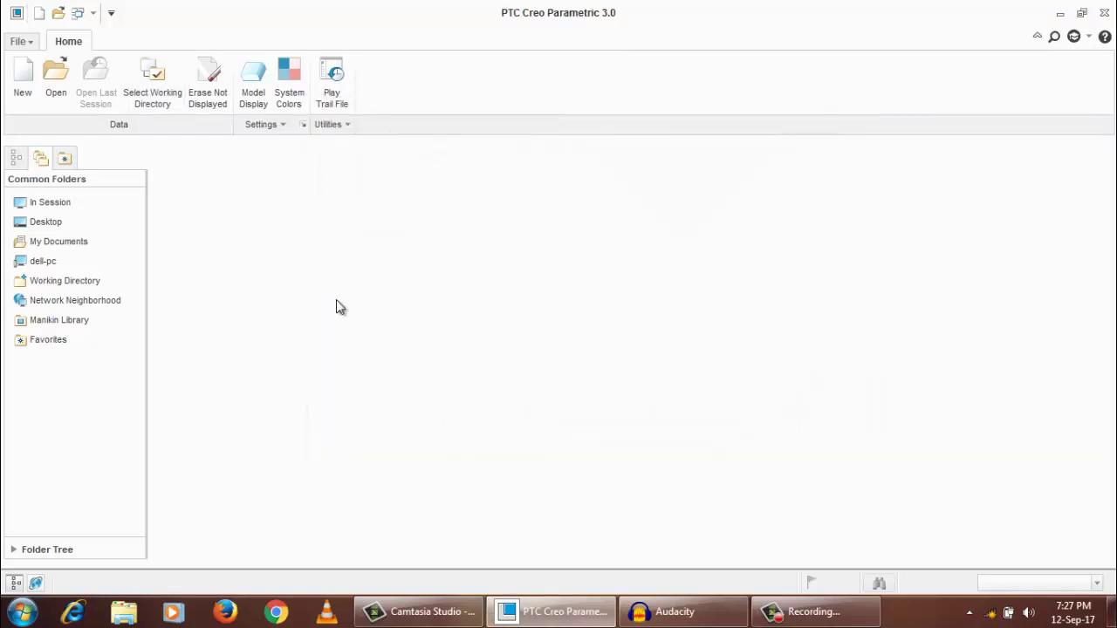
left_click(57, 81)
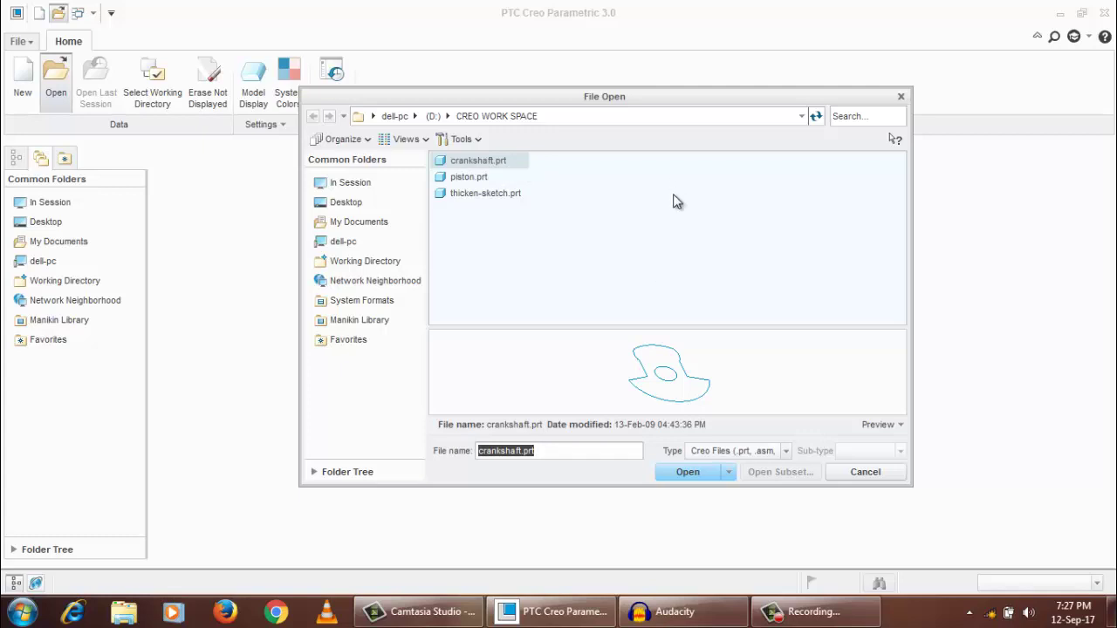
left_click(677, 229)
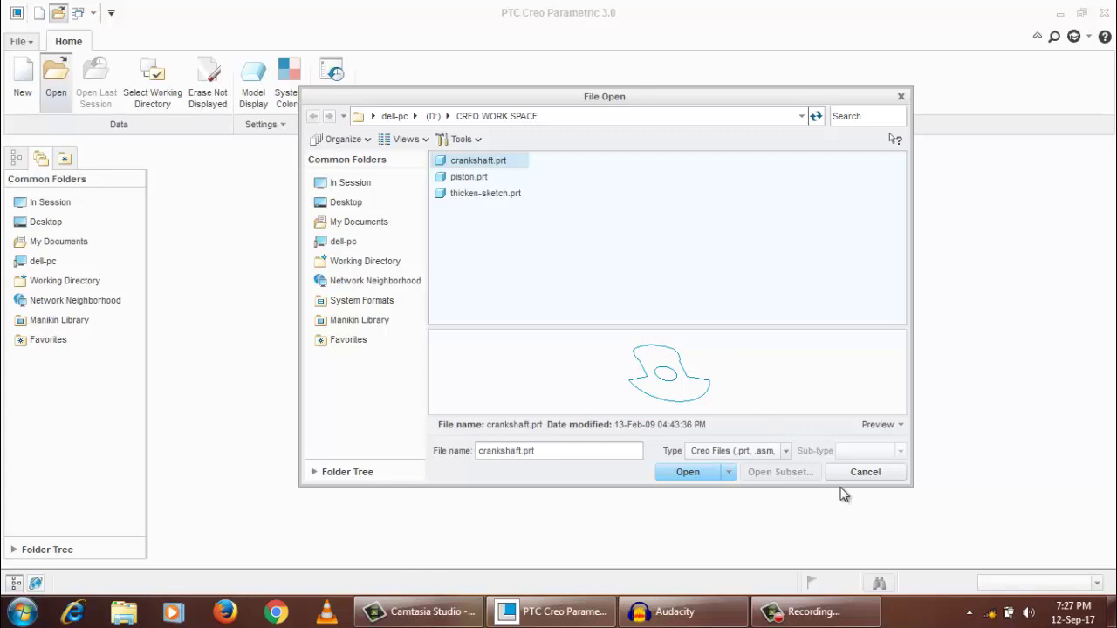
double_click(511, 164)
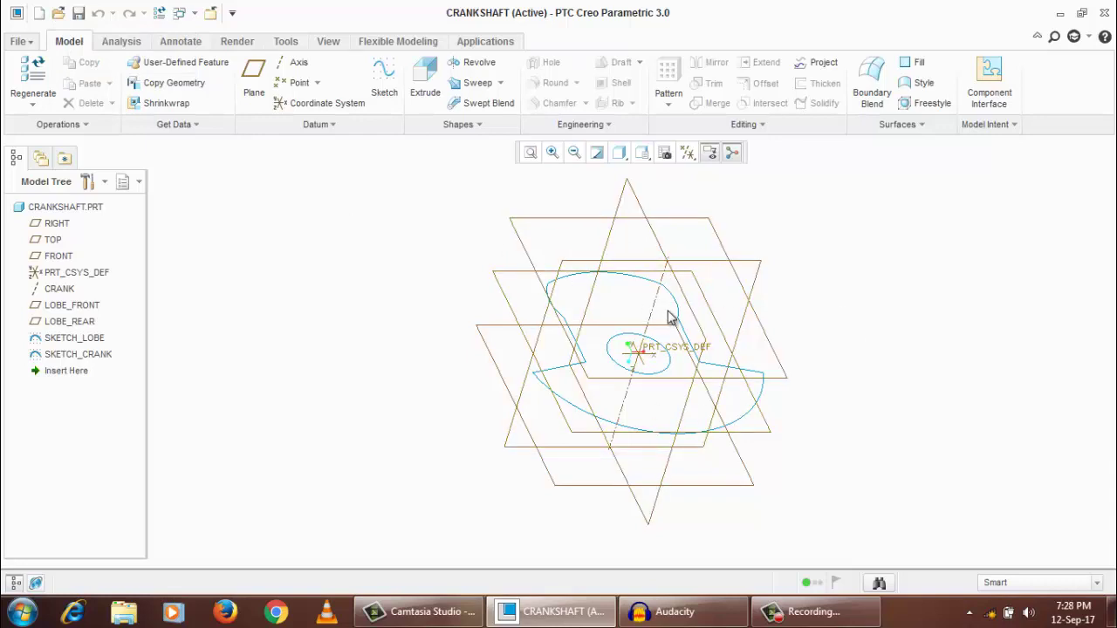
middle_click_drag(668, 317, 693, 392)
left_click(644, 154)
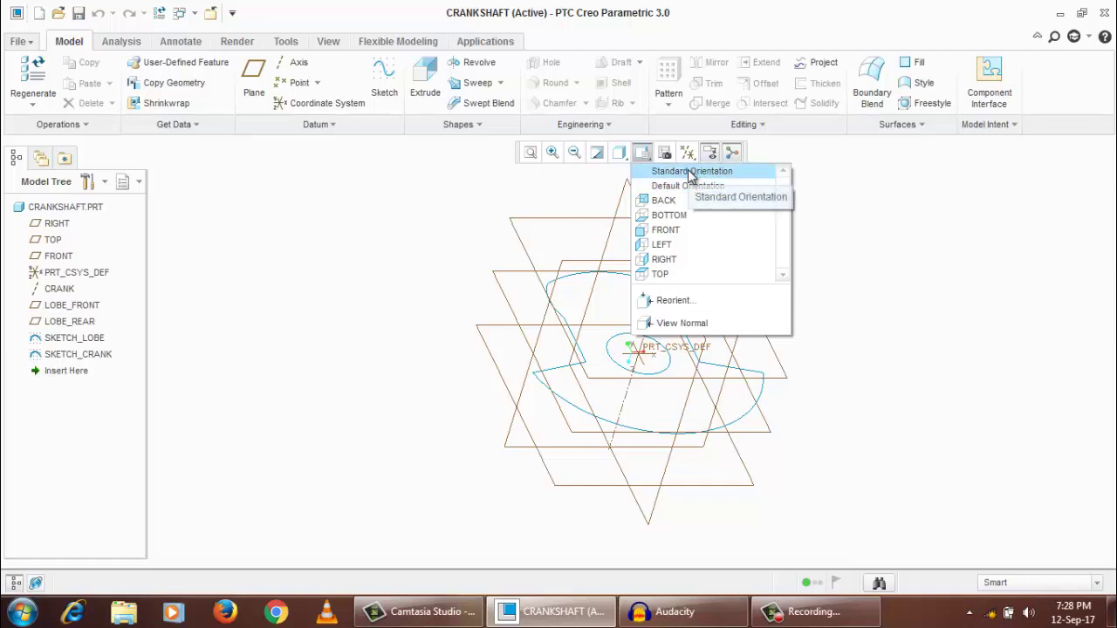
left_click(691, 173)
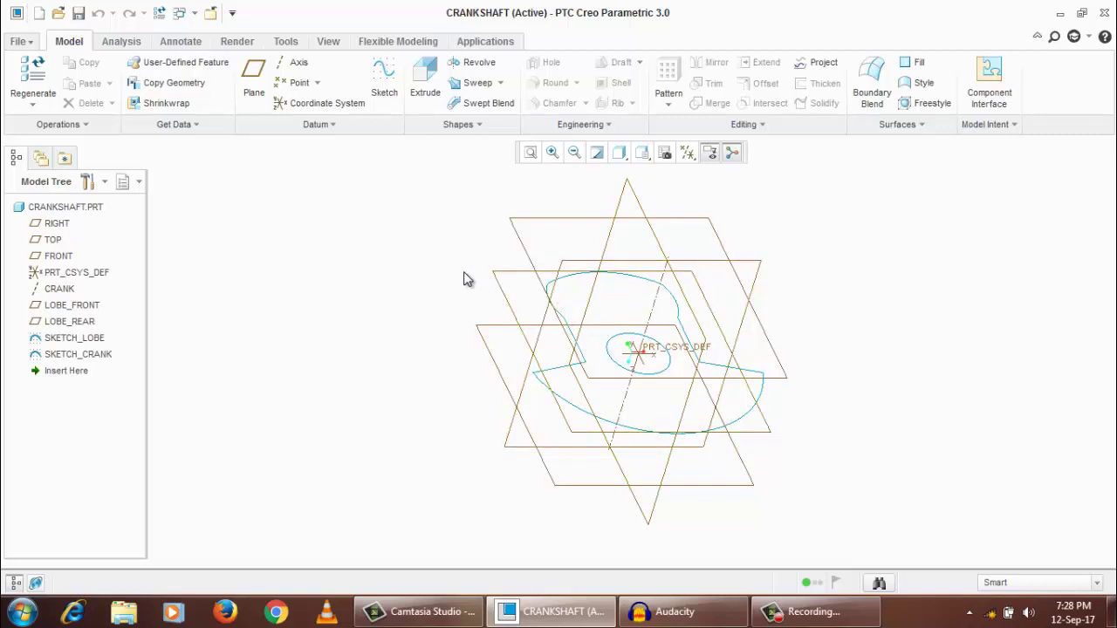
left_click(566, 325)
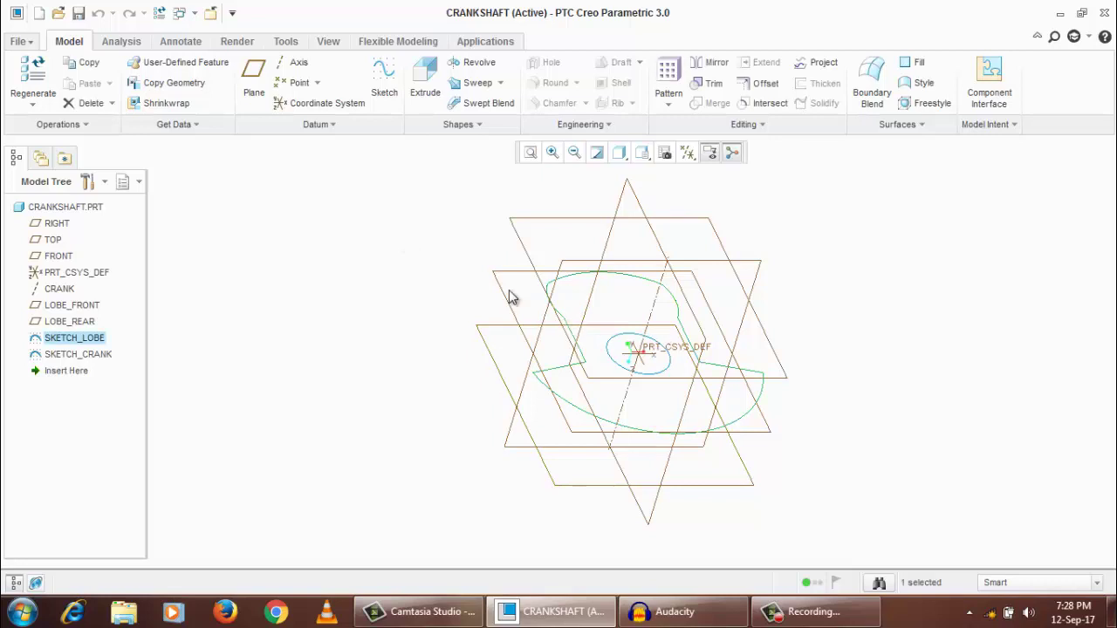
left_click(444, 253)
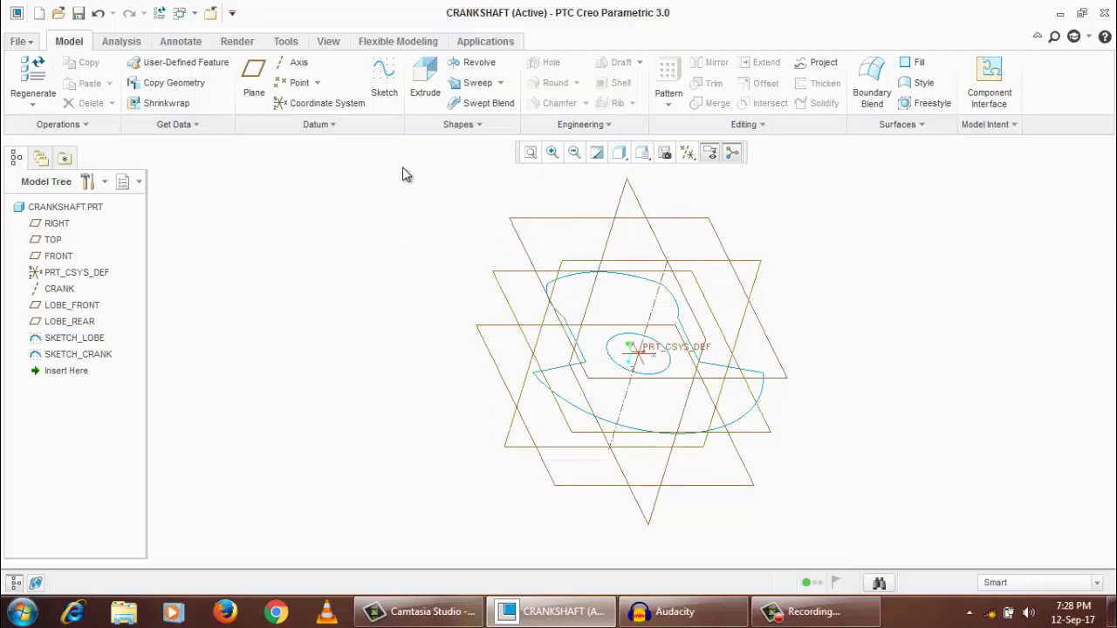
Start a new sketch on the FRONT datum plane, with the RIGHT datum plane as reference and orientation Right
left_click(386, 75)
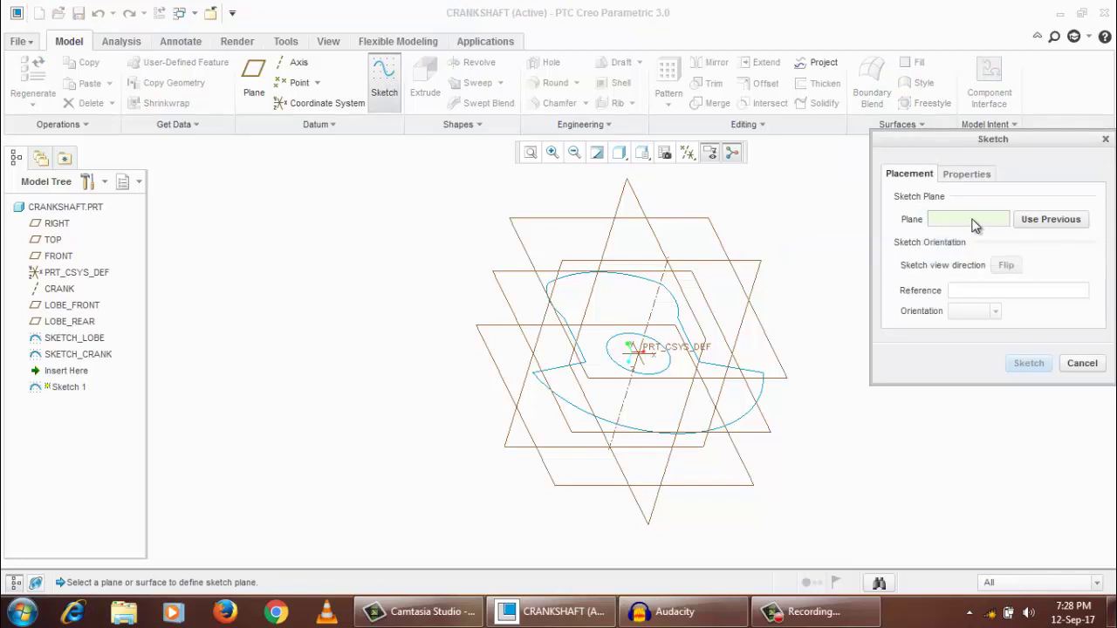
left_click(506, 279)
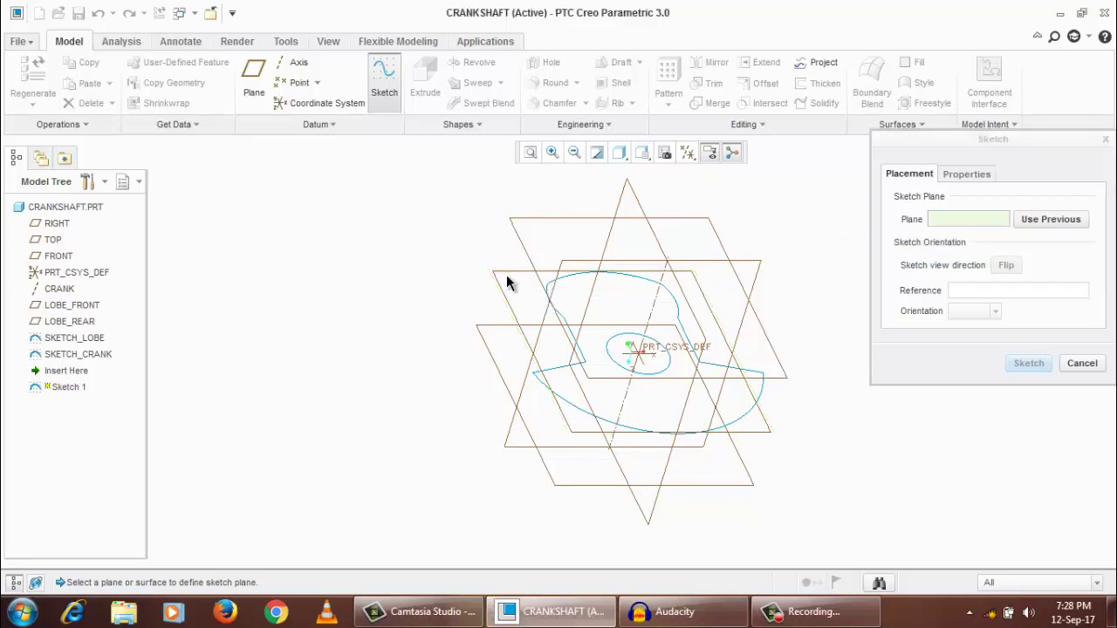
left_click(504, 271)
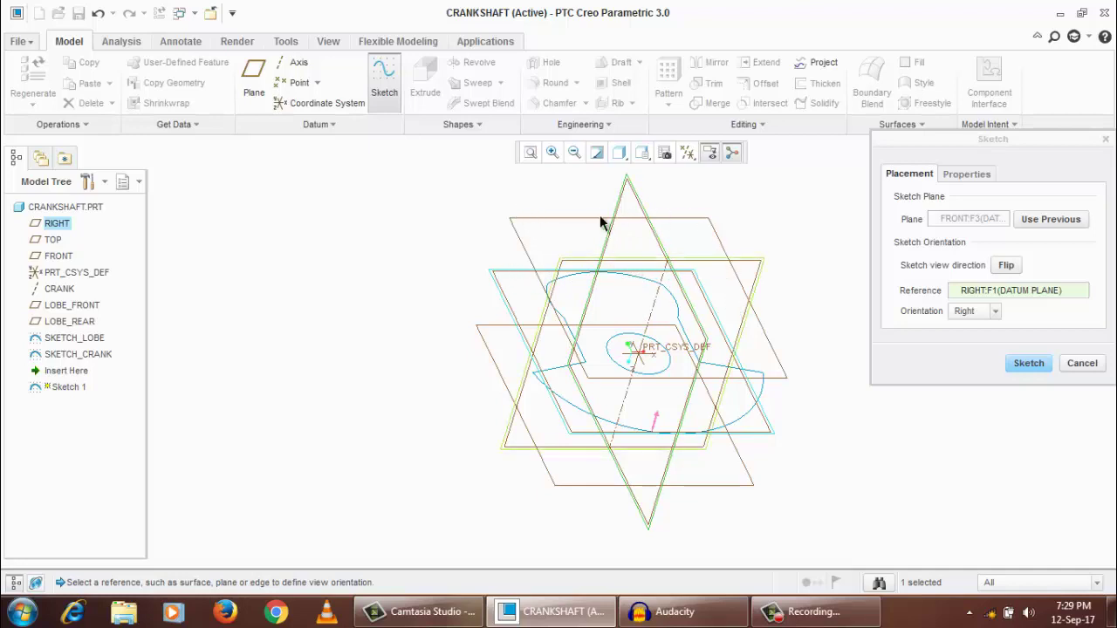
Filter the datum display to show only axes and planes, hiding points and coordinate systems
left_click(687, 153)
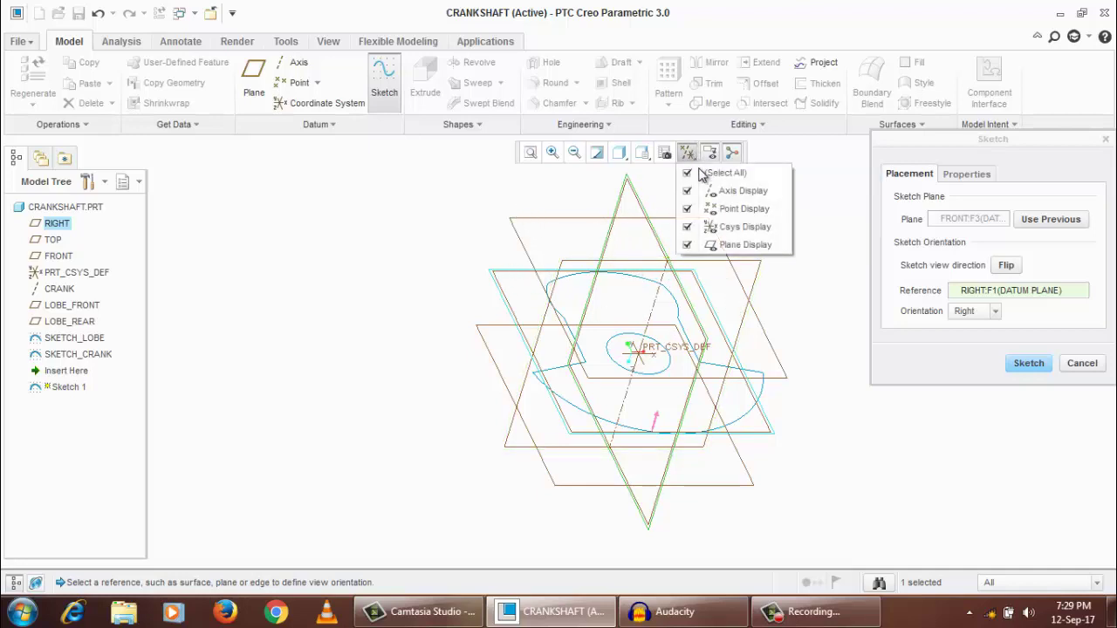
left_click(727, 173)
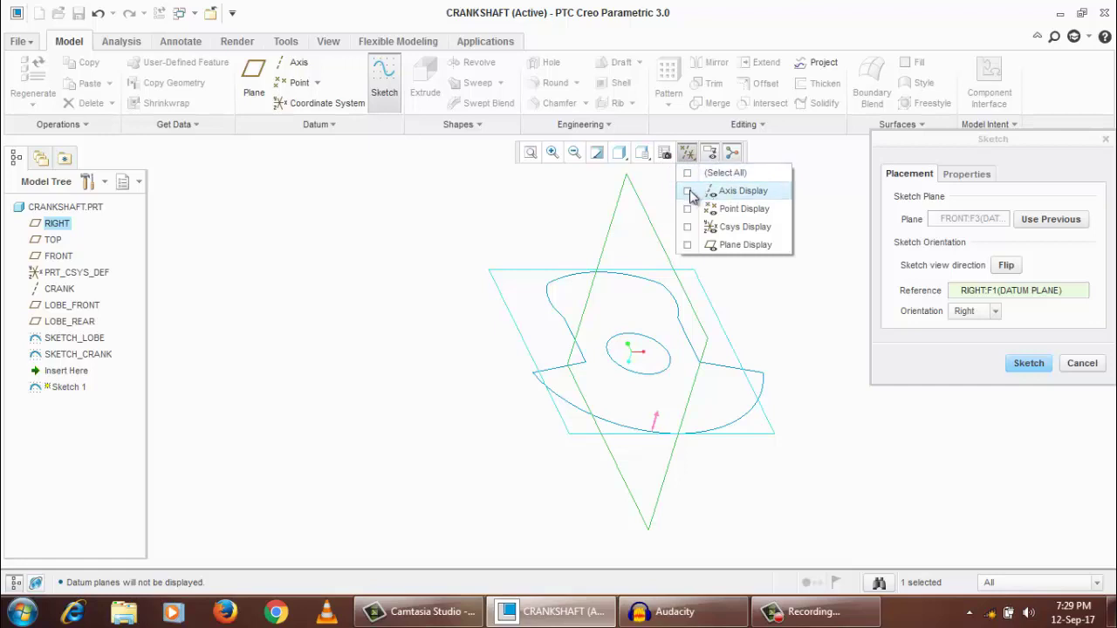
left_click(688, 191)
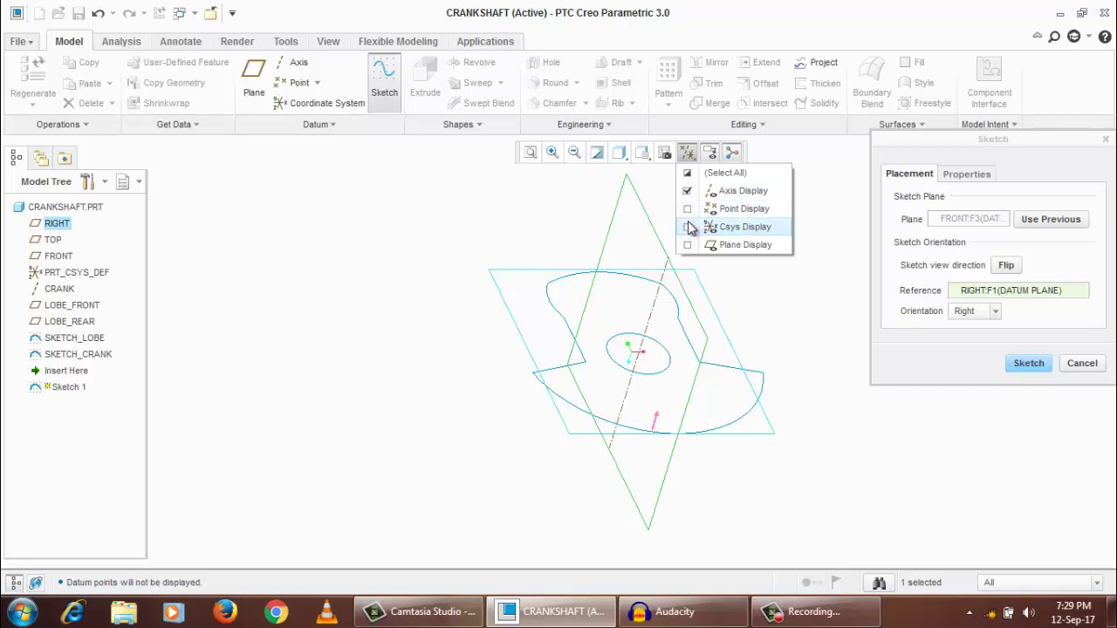
left_click(689, 229)
left_click(689, 229)
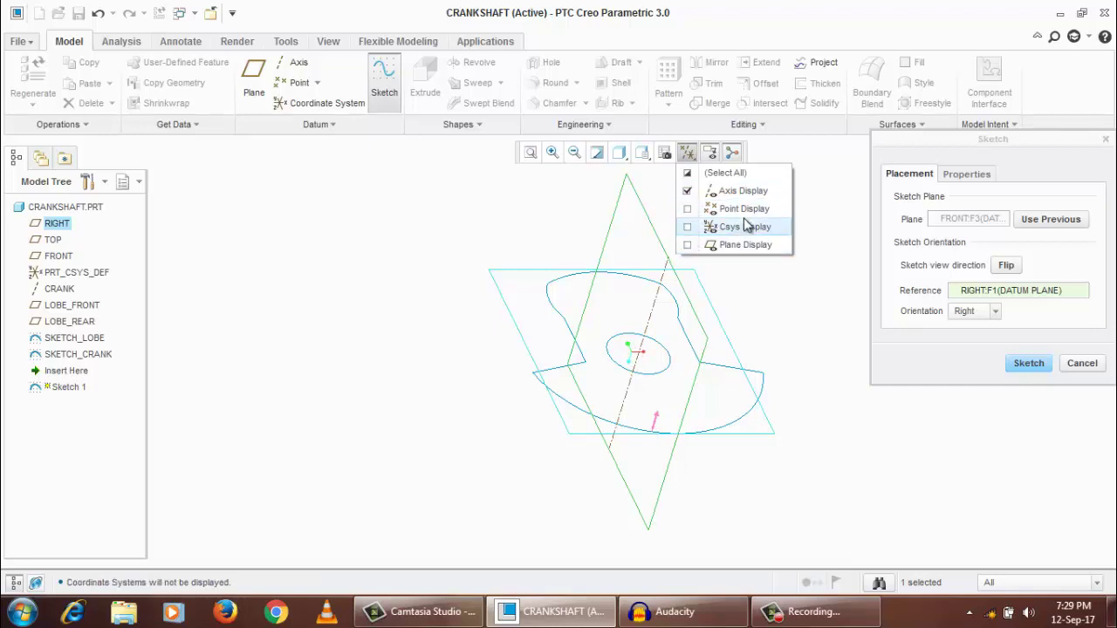
left_click(689, 246)
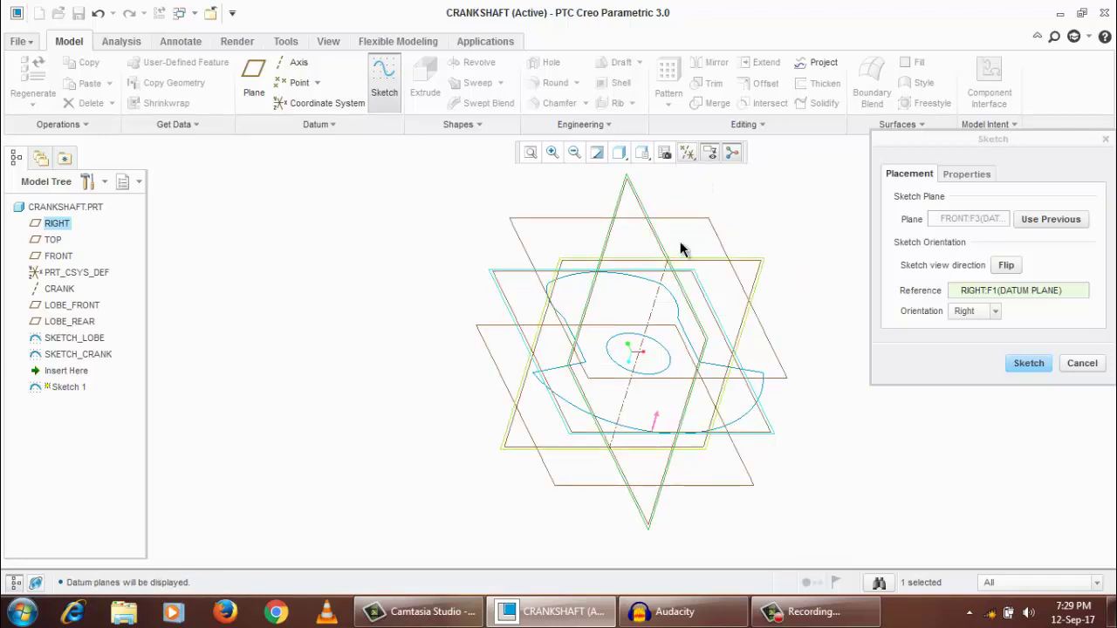
Enter the sketch on the FRONT plane and orient the view parallel to the sketching plane
left_click(1028, 363)
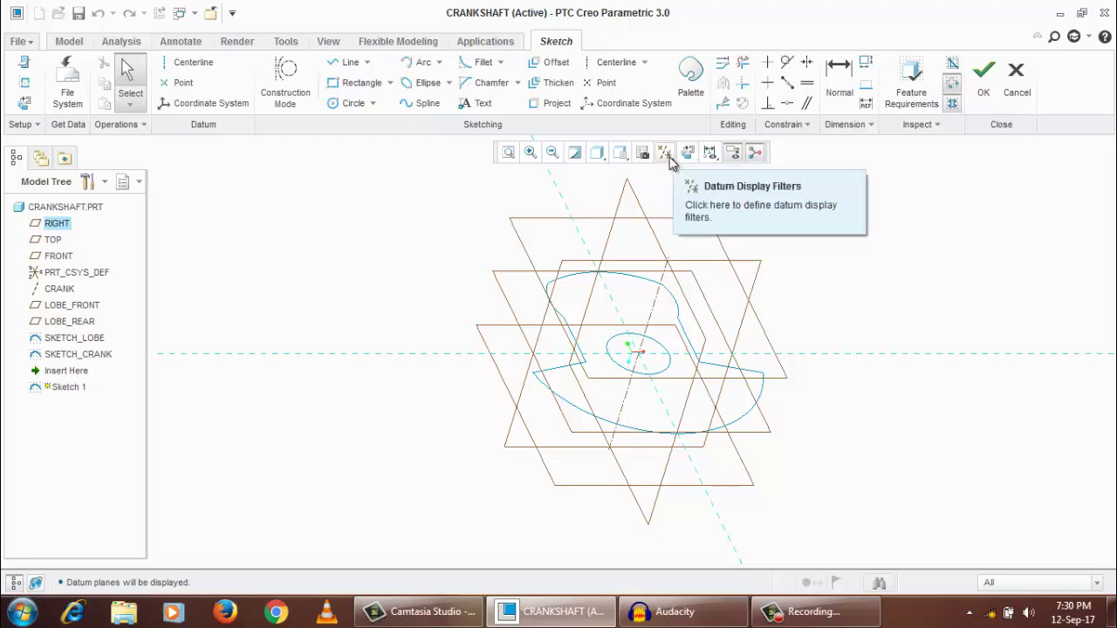
left_click(621, 154)
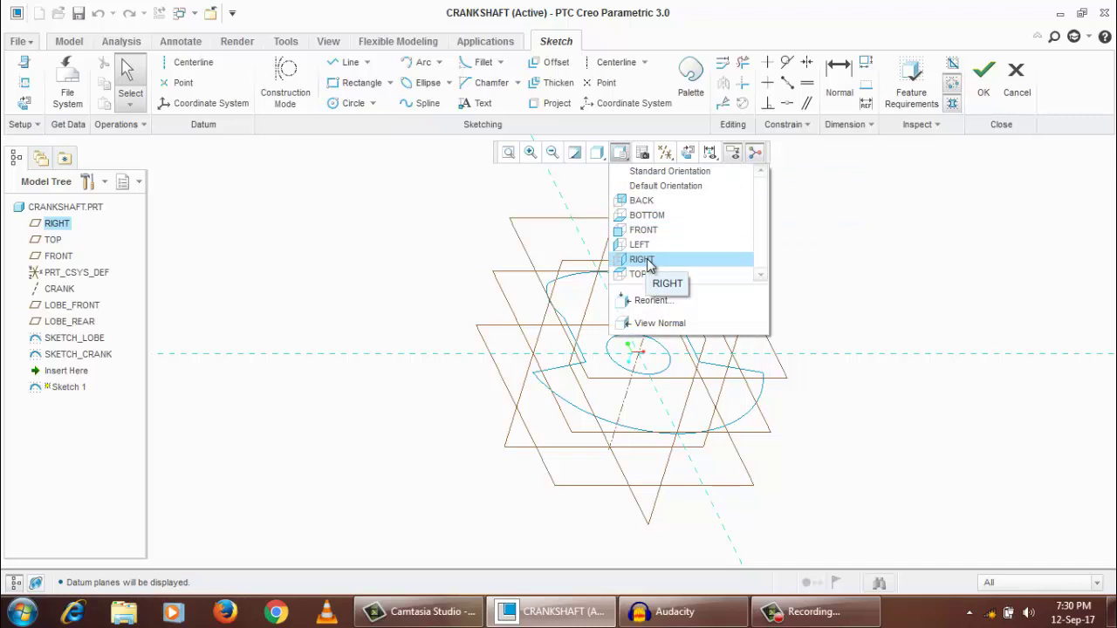
left_click(654, 231)
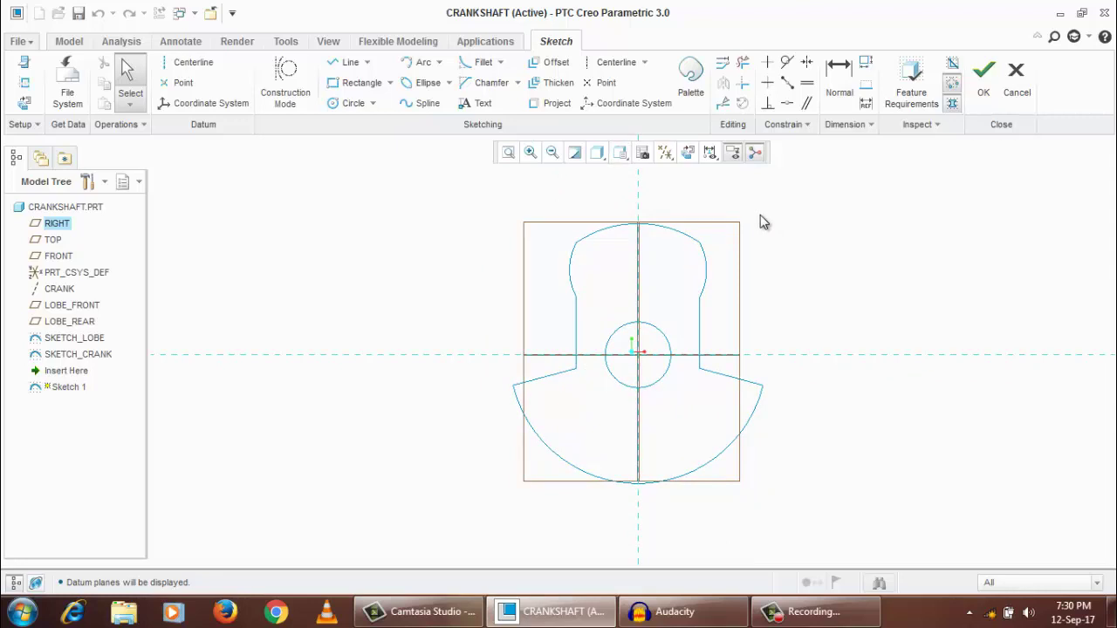
middle_click_drag(779, 238, 750, 273)
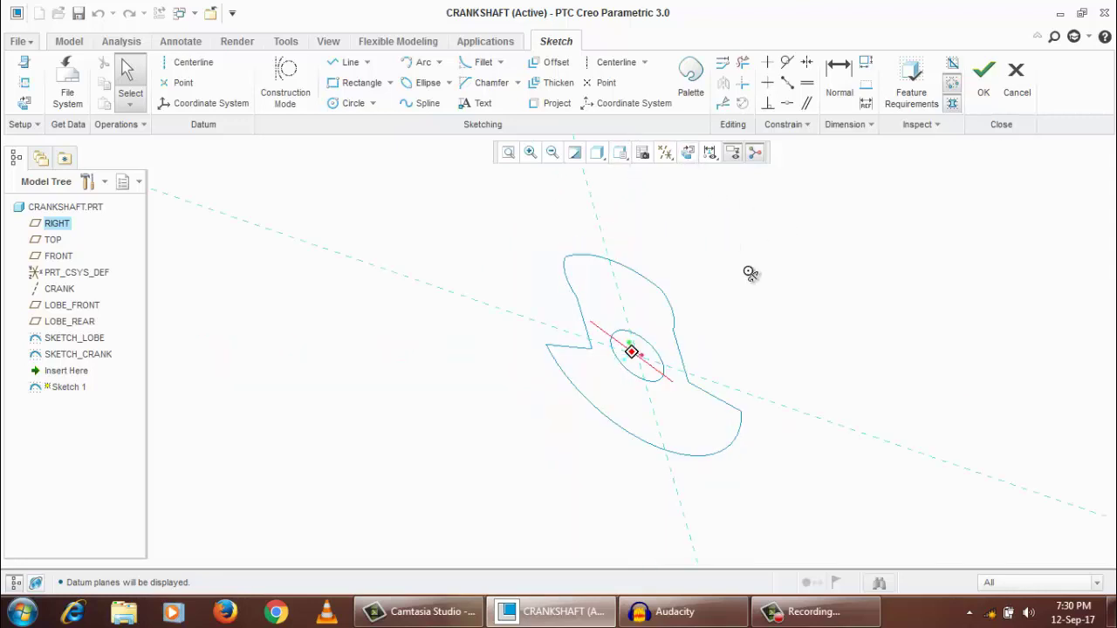
left_click(689, 152)
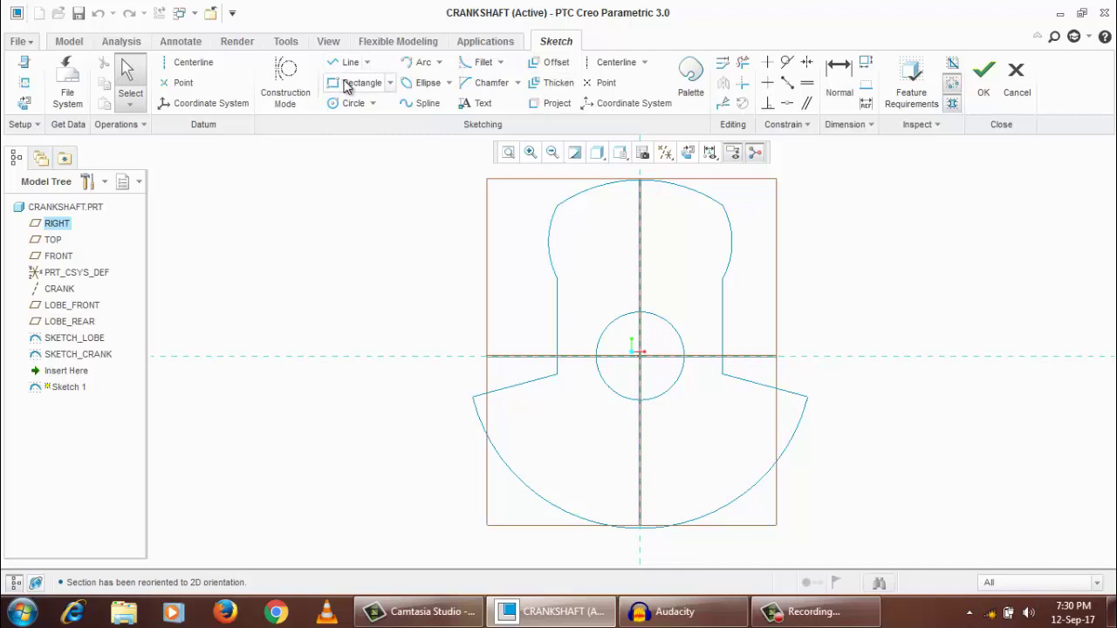
left_click(551, 239)
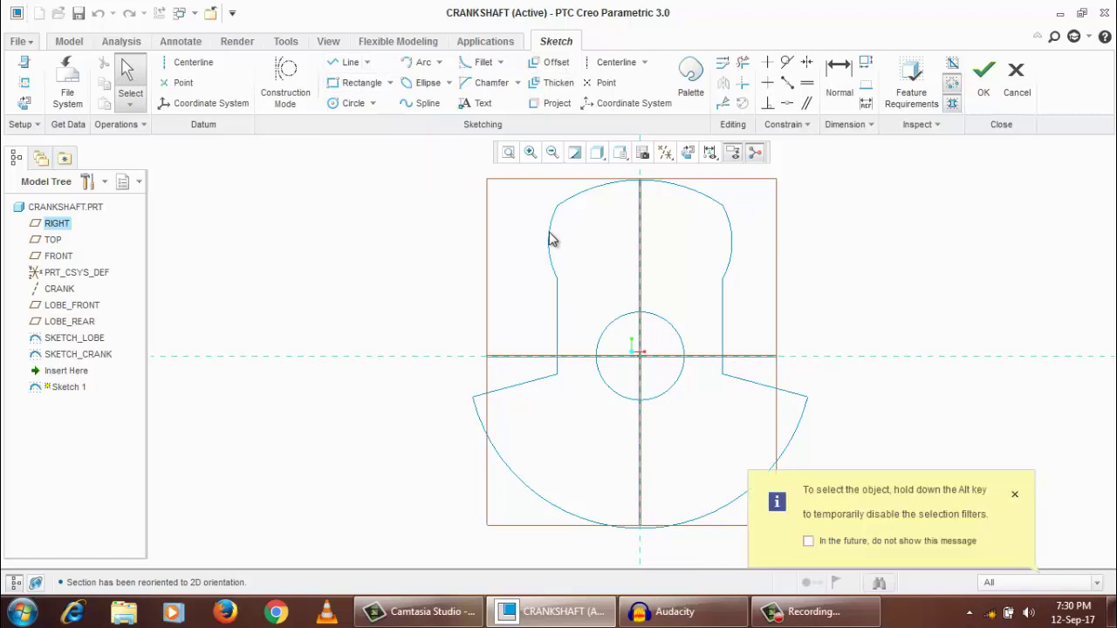
left_click(1019, 492)
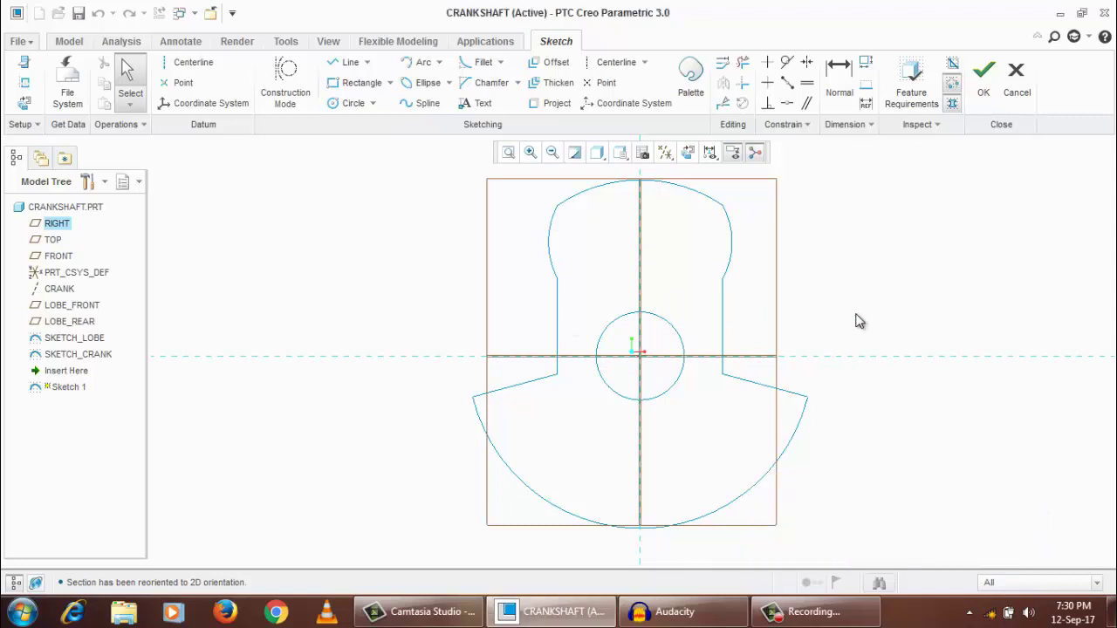
Add the edges of the existing lobe curve as sketch references and solve them
left_click(24, 84)
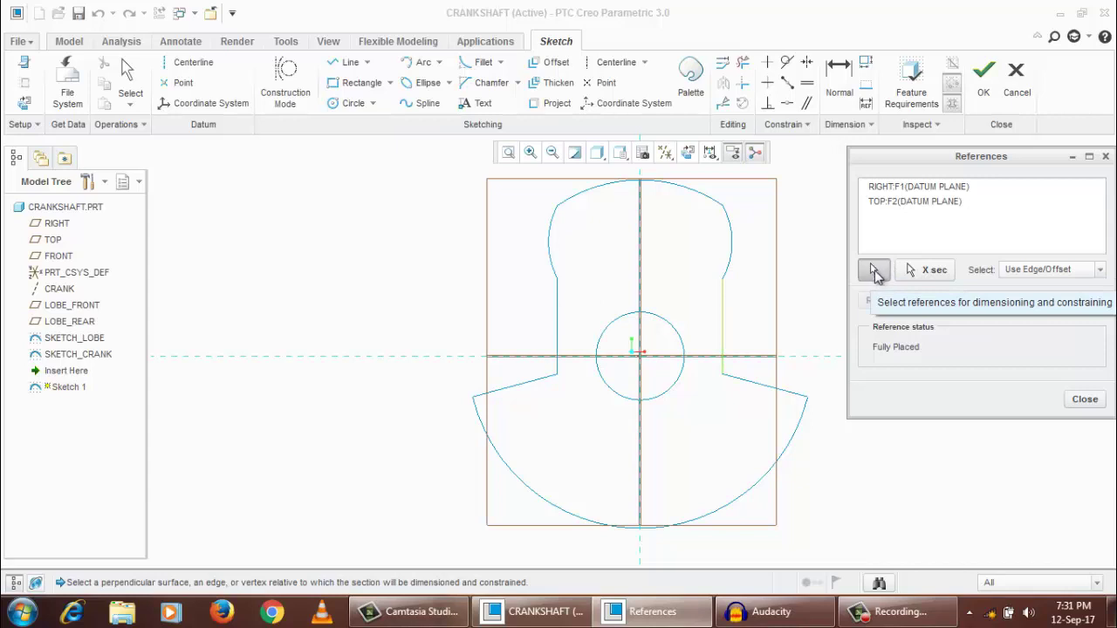
left_click(558, 310)
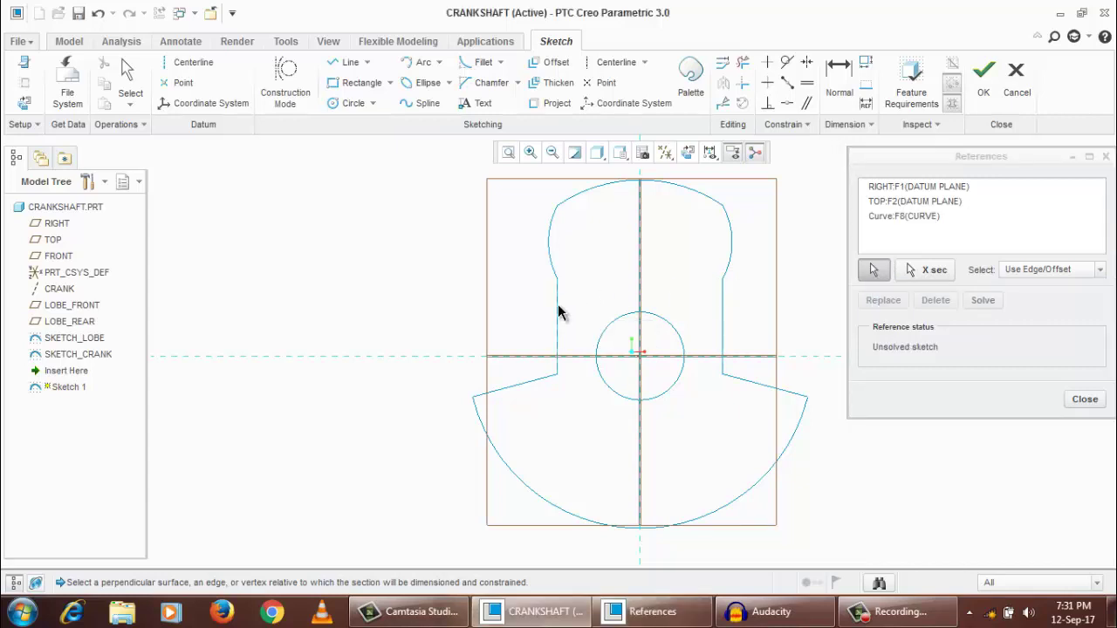
left_click(556, 224)
left_click(577, 203)
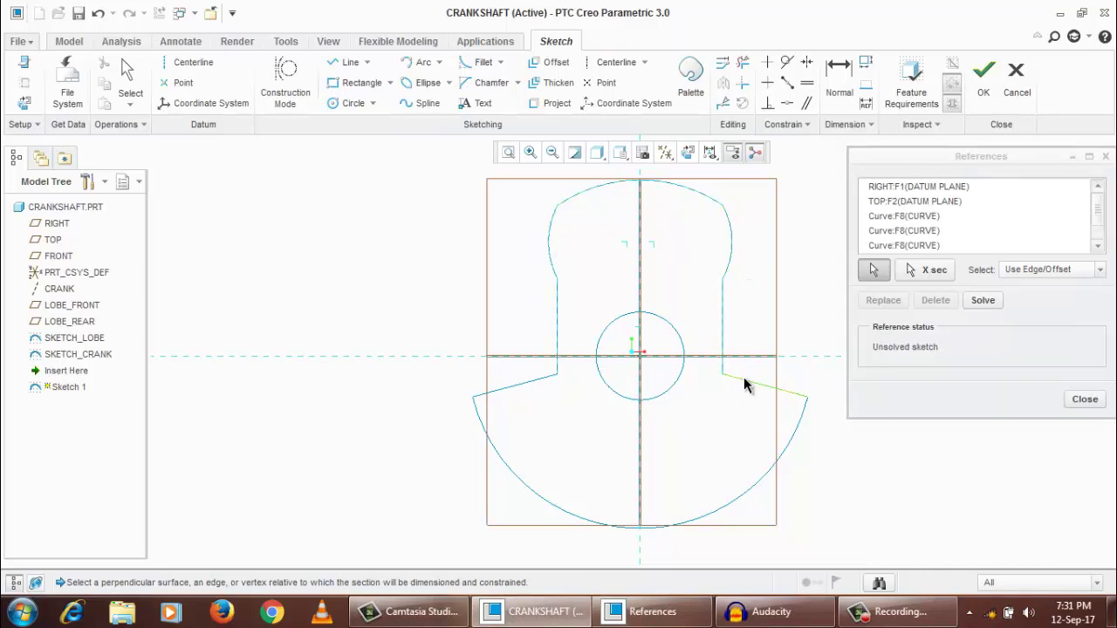
left_click(788, 439)
left_click(983, 300)
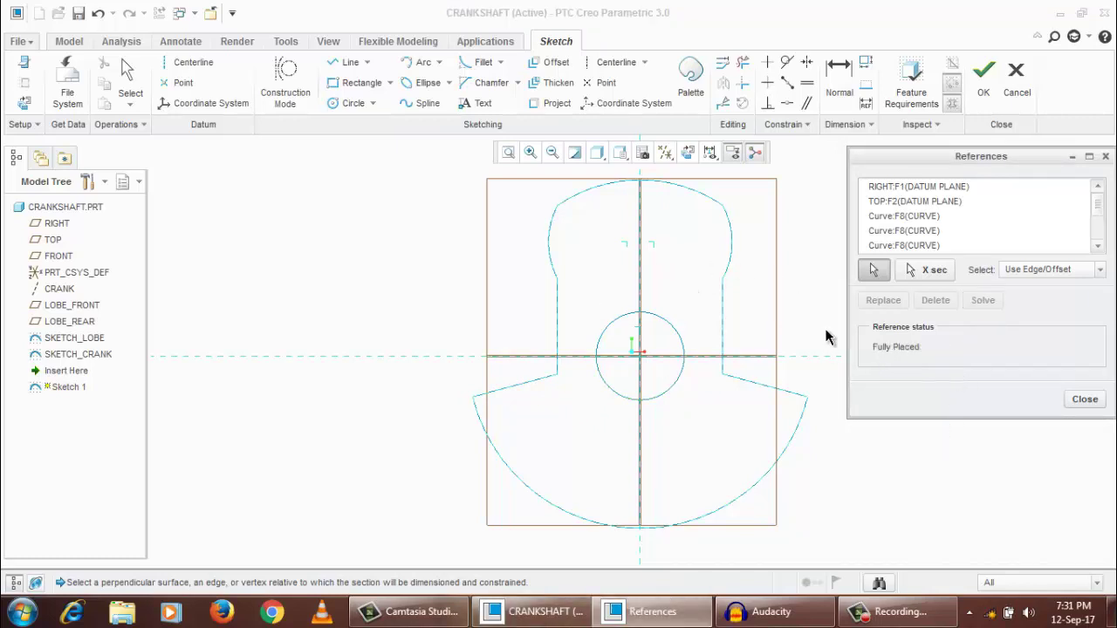
left_click(816, 384)
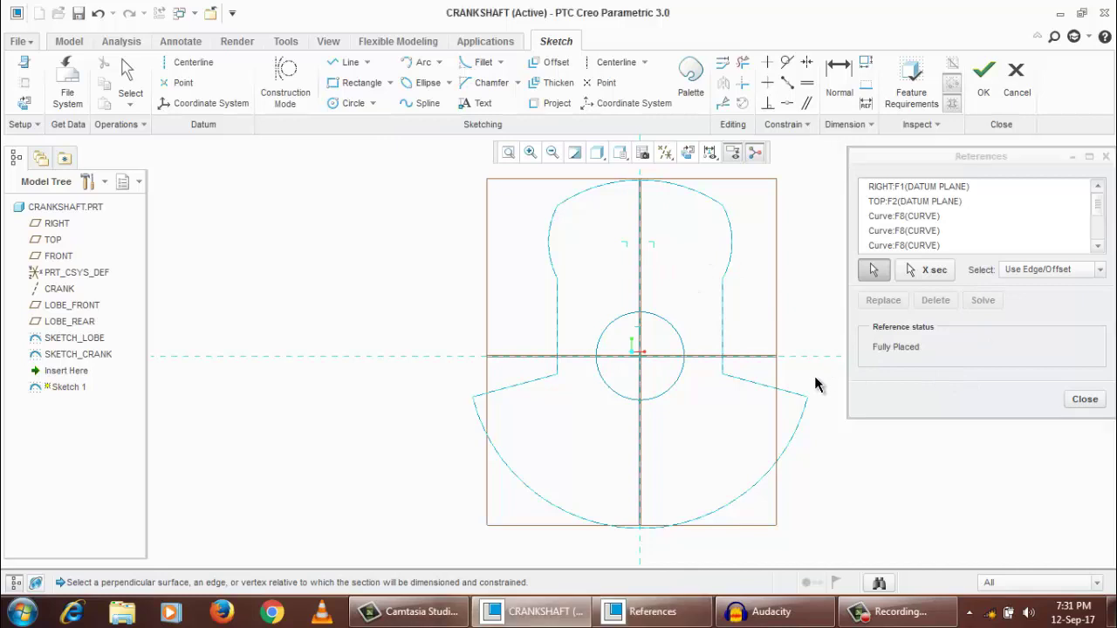
left_click(1099, 402)
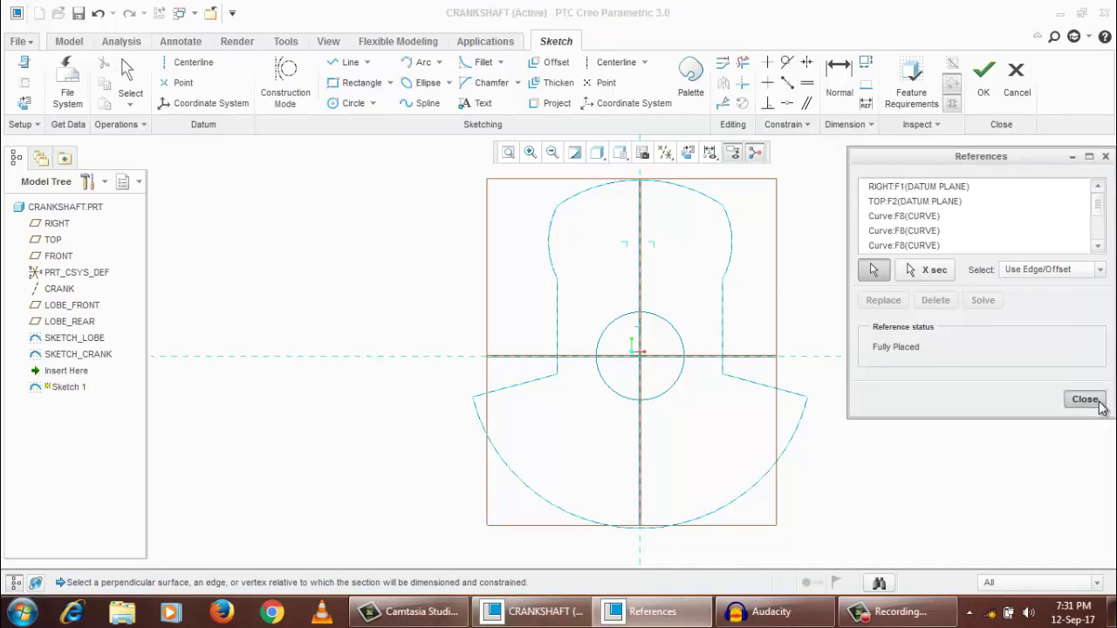
left_click(345, 63)
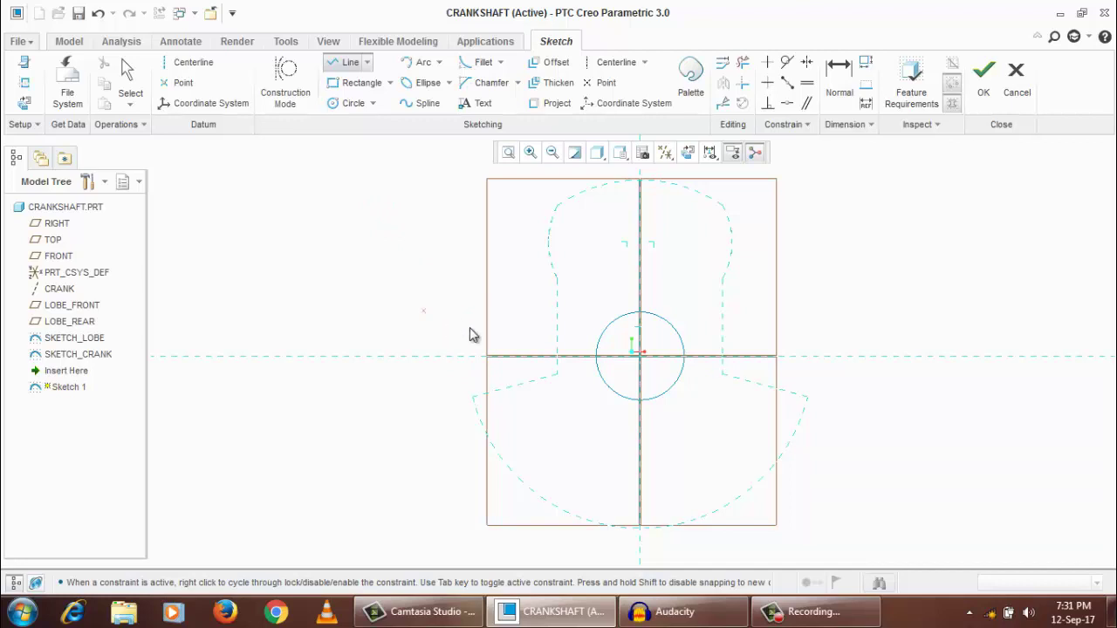
left_click(472, 397)
left_click(561, 380)
left_click(131, 75)
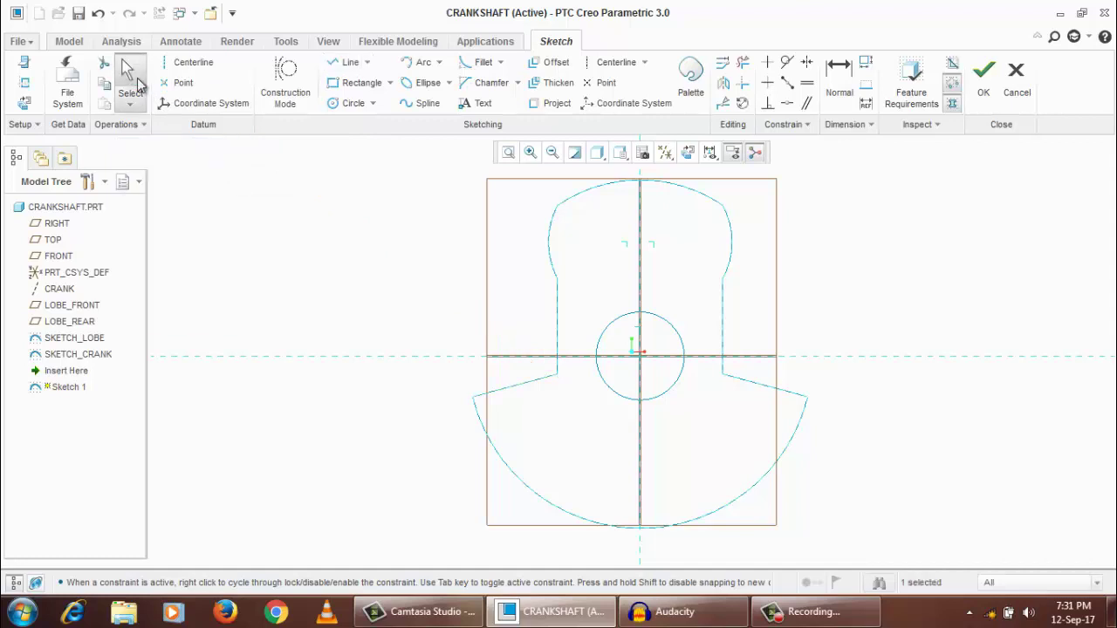
left_click(452, 294)
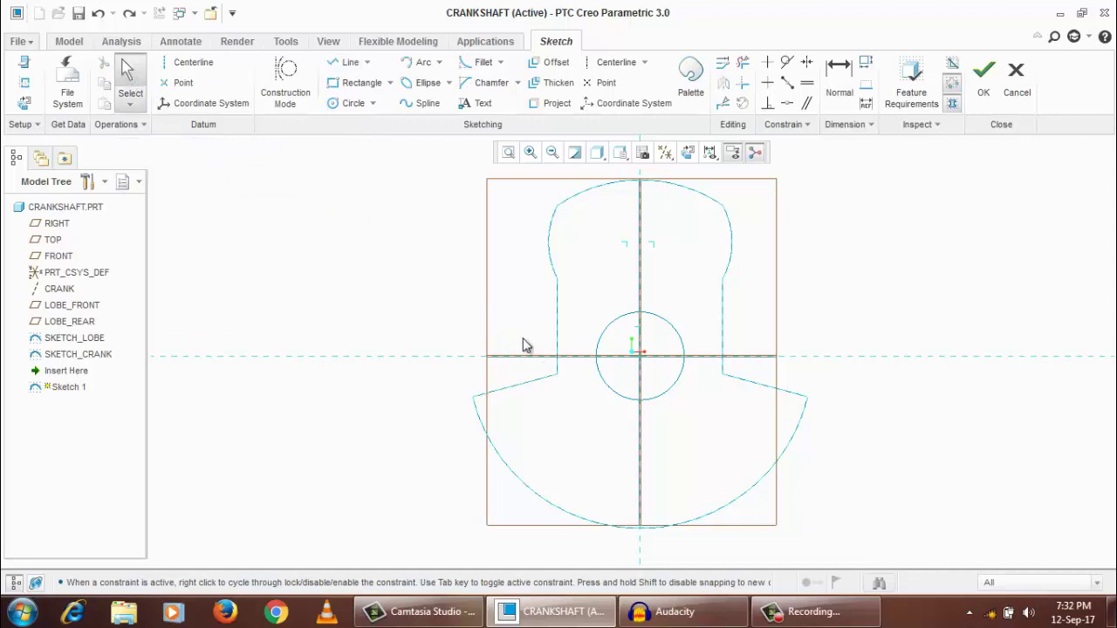
Sketch a line over the lobe's left sloping edge, from outer tip to inner corner, and a loose slanted line beside the profile
left_click(350, 63)
left_click(479, 399)
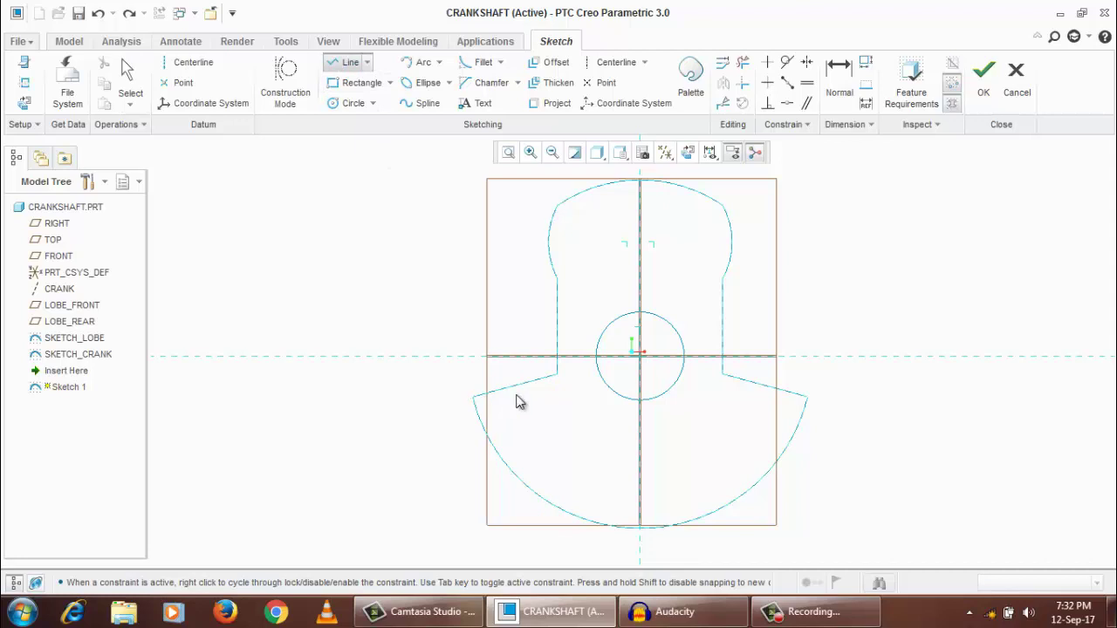
left_click(557, 375)
middle_click(465, 279)
left_click(446, 258)
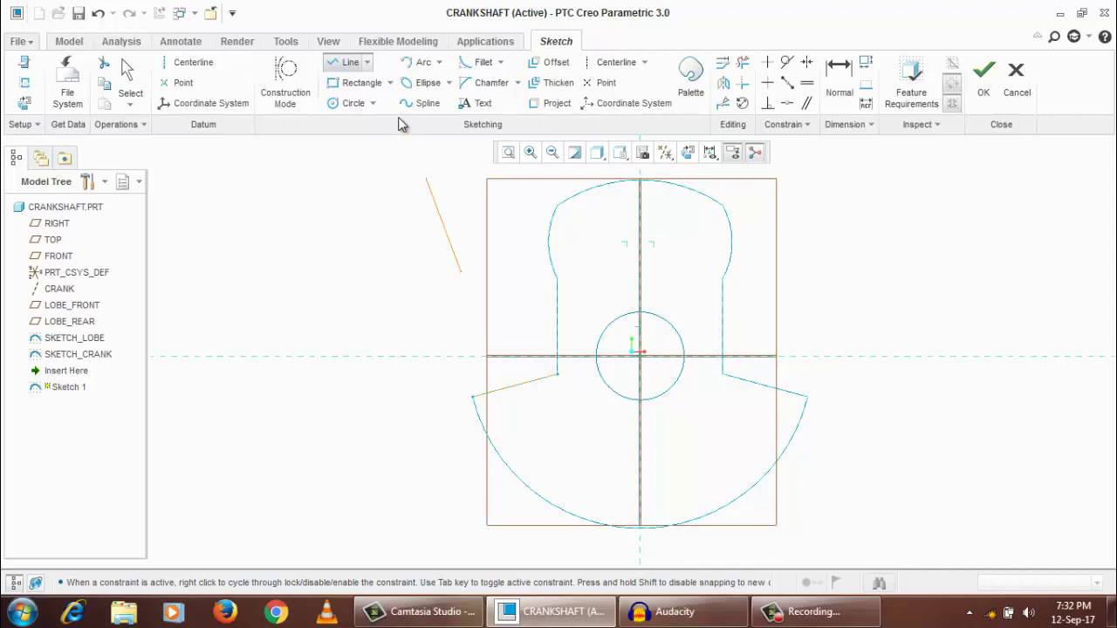
Drop the loose slanted line and sketch a corner rectangle about 19 wide and 8 high beside the lobe profile's upper left
middle_click(456, 280)
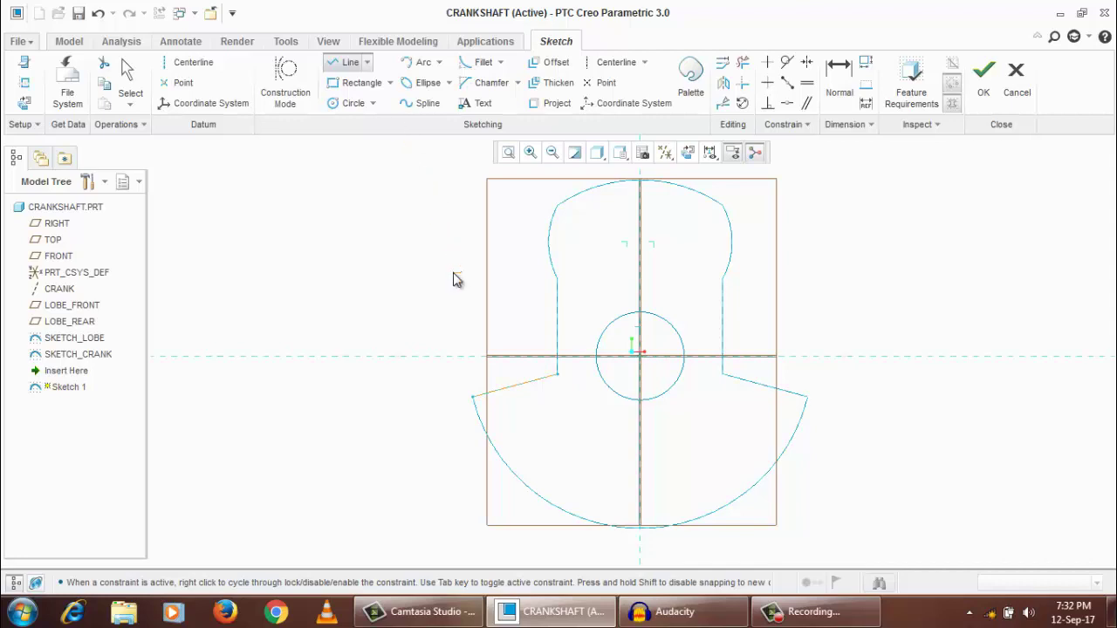
left_click(361, 82)
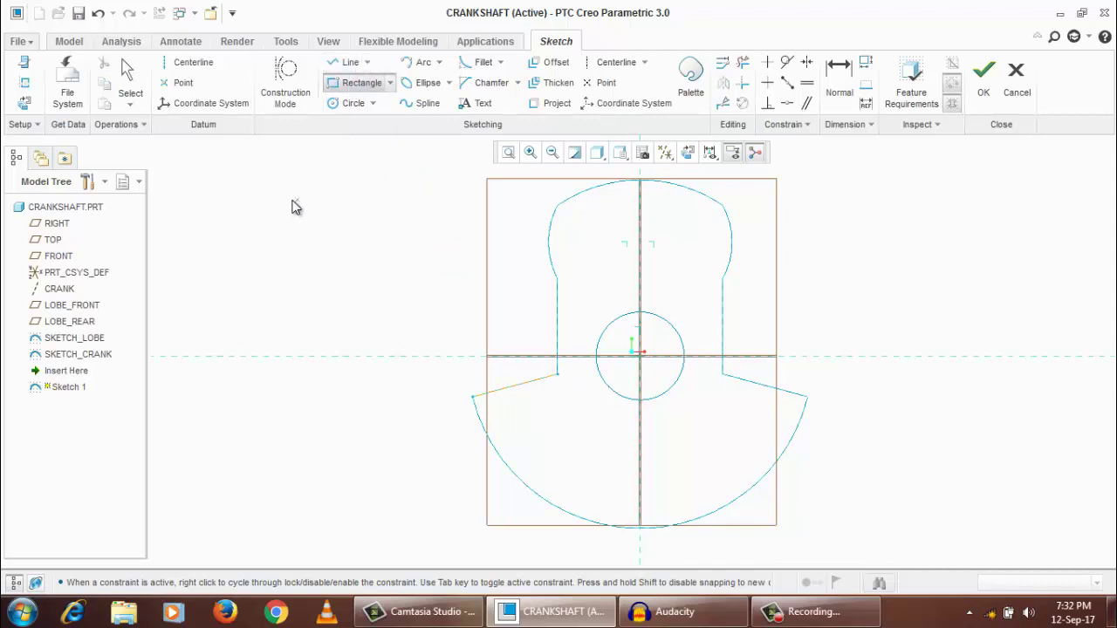
left_click(292, 201)
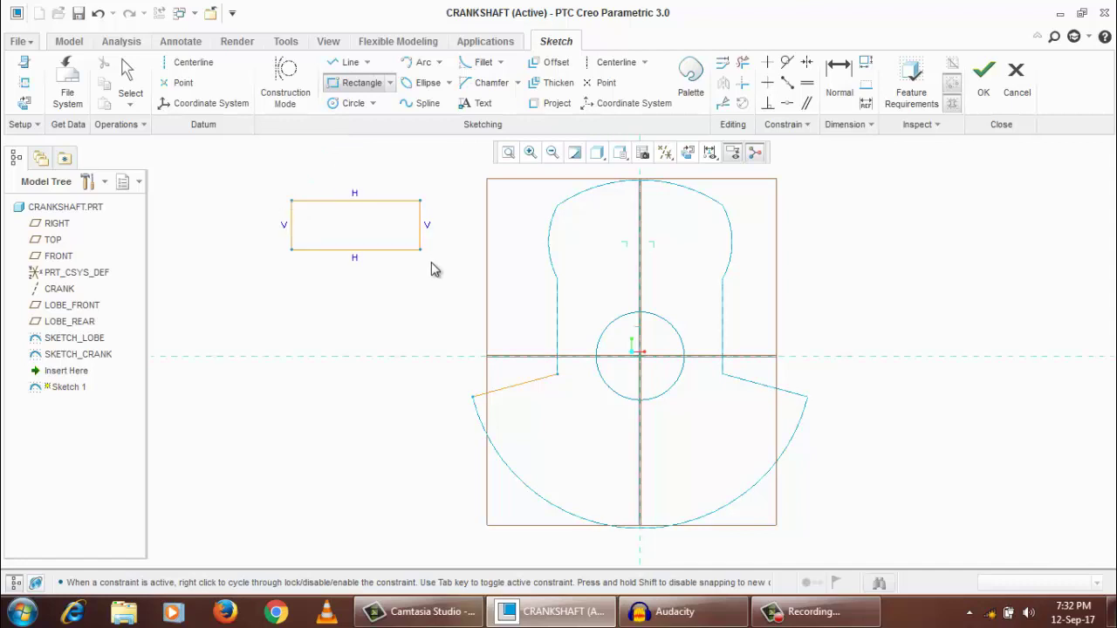
left_click(431, 260)
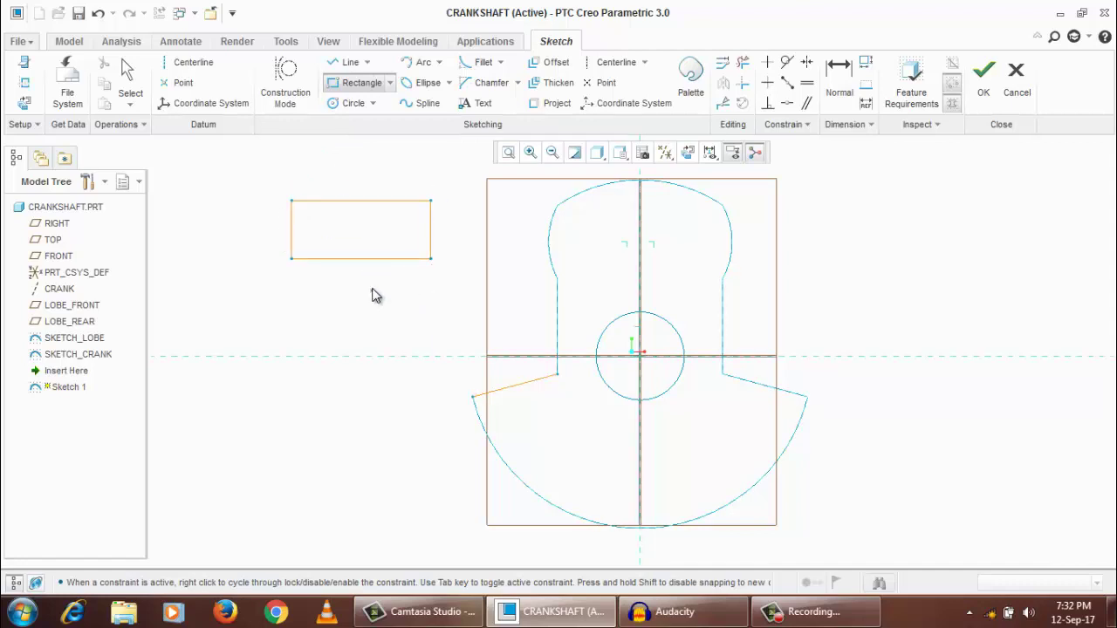
middle_click(376, 295)
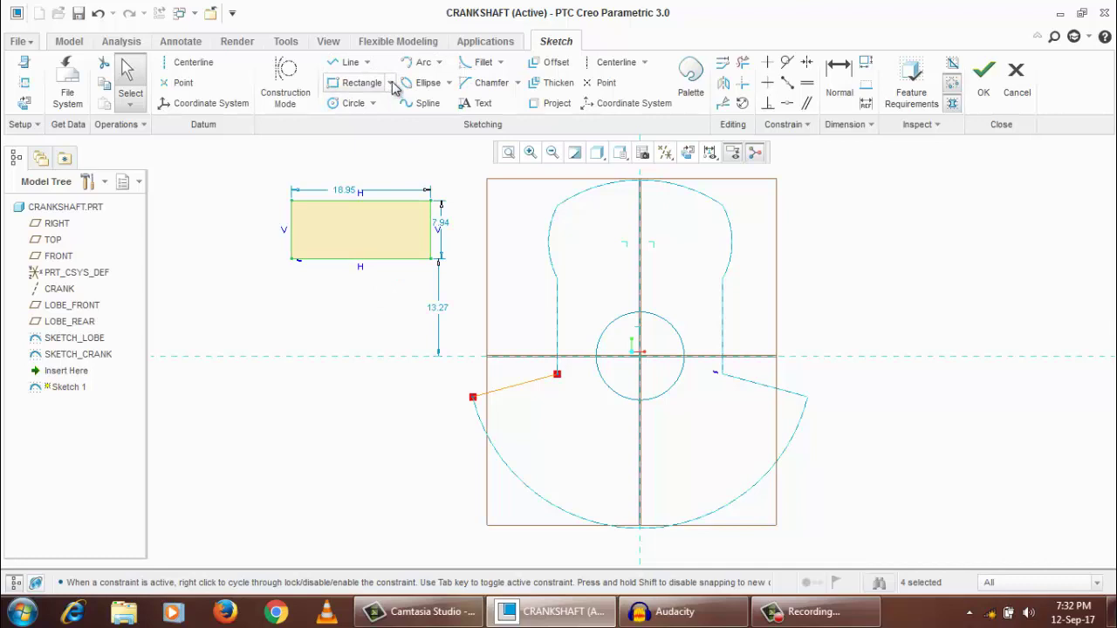
Sketch a slanted rectangle below the corner rectangle, its long sides parallel and equal to the lobe's left sloping edge, about 11 deep
left_click(391, 84)
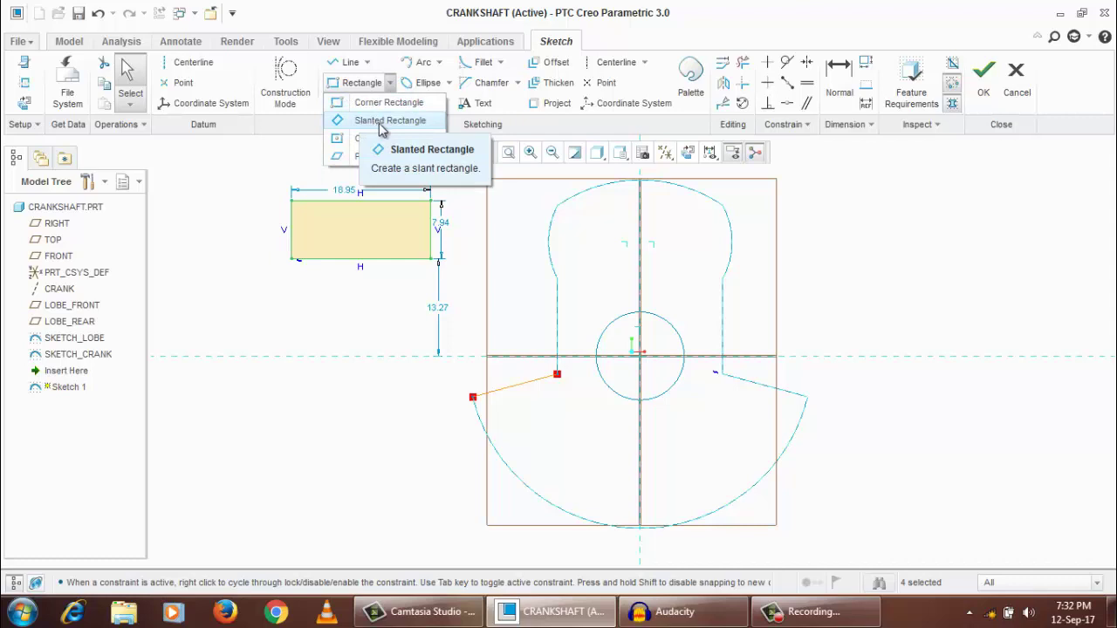
left_click(382, 123)
left_click(363, 292)
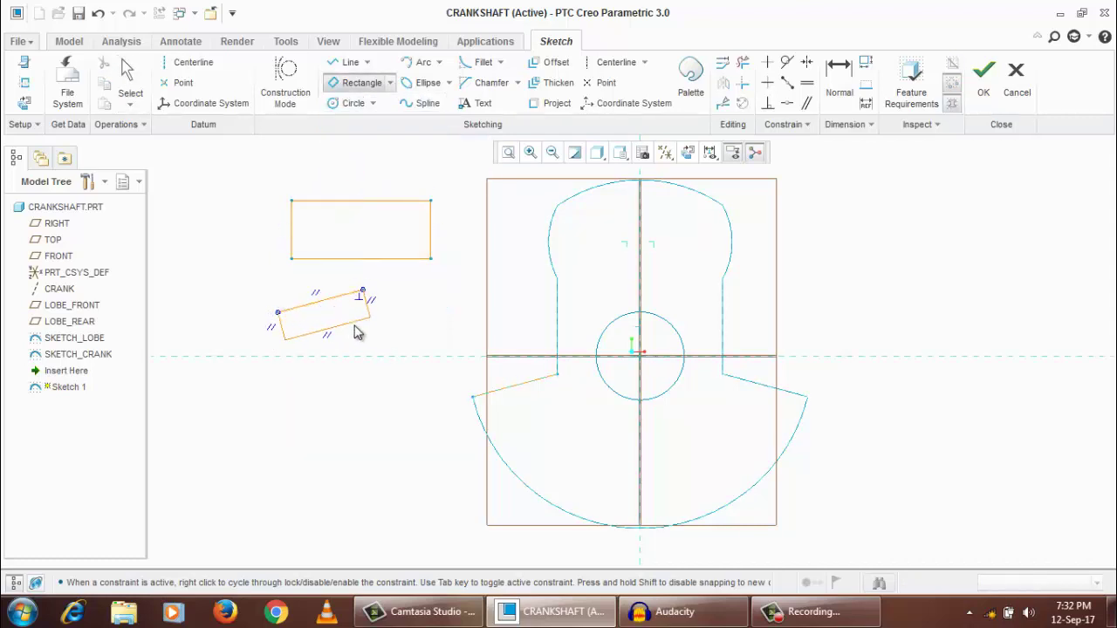
left_click(374, 382)
middle_click(375, 381)
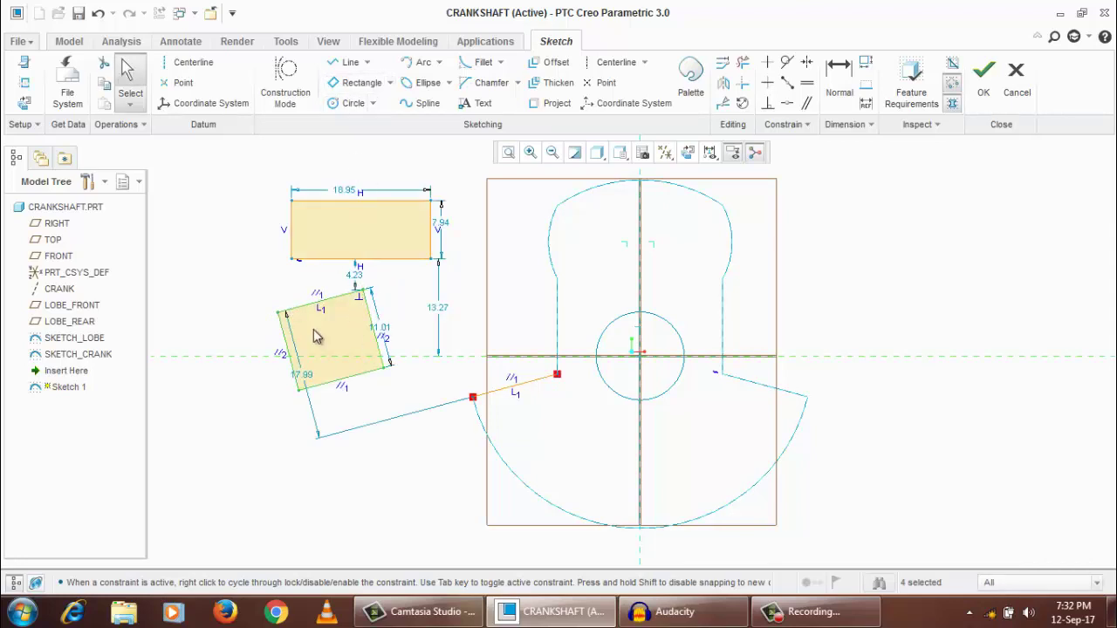
Sketch a parallelogram below the slanted rectangle, with its upper and lower sides about 7 apart
left_click(390, 83)
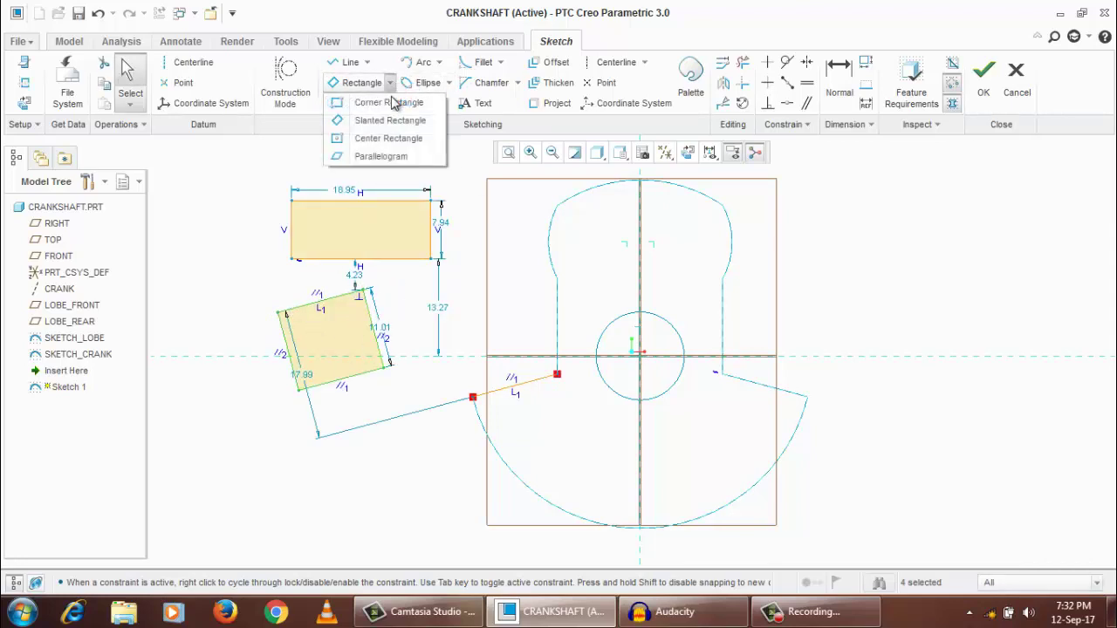
left_click(379, 156)
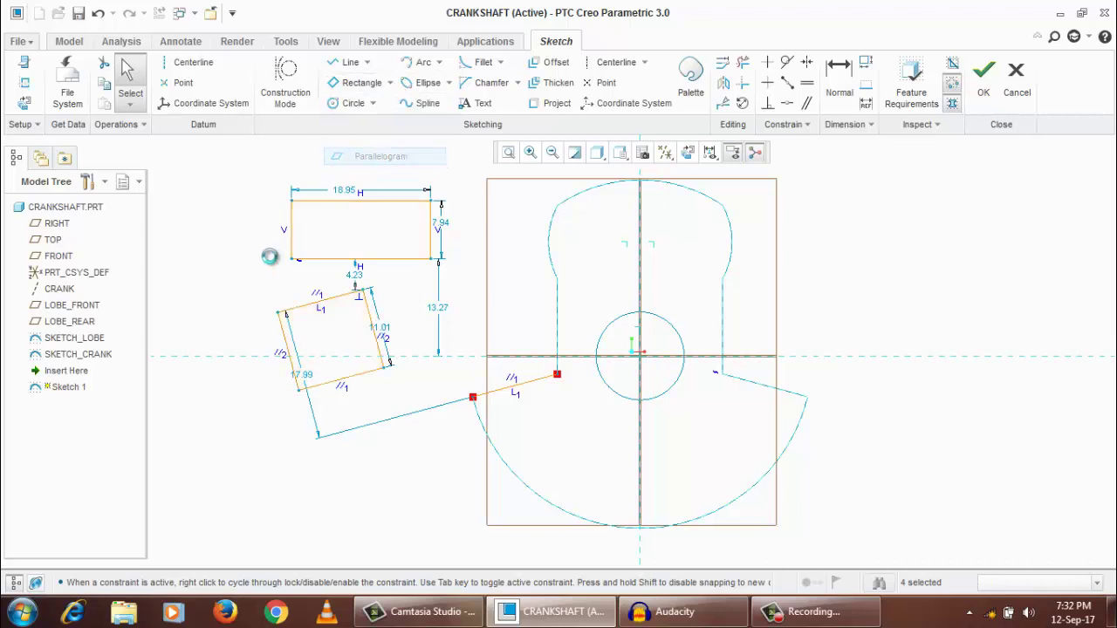
left_click(299, 432)
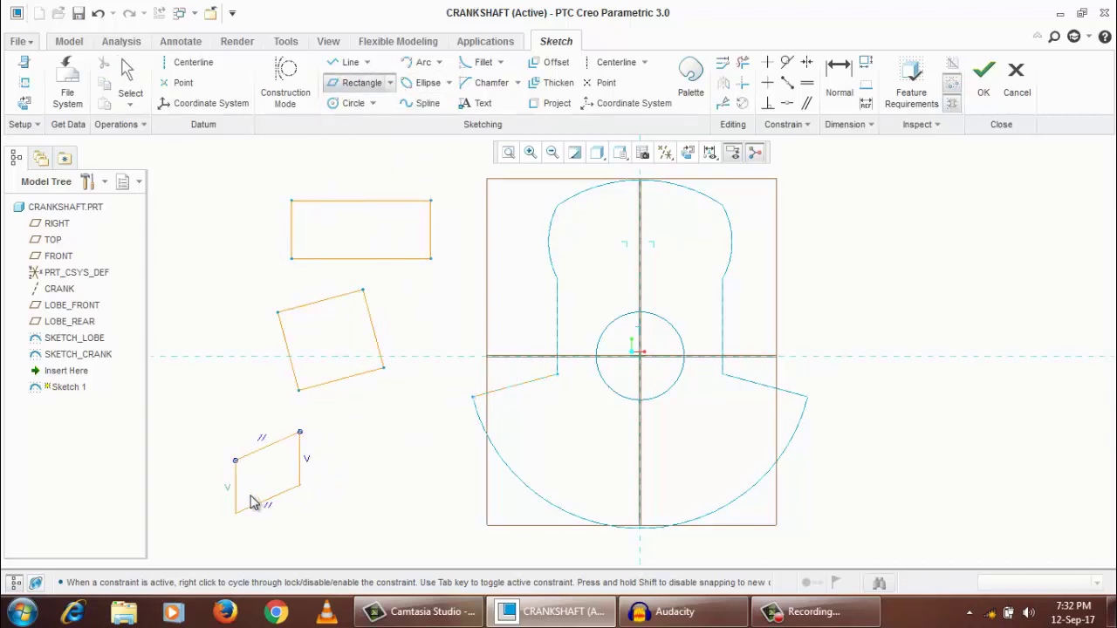
left_click(218, 524)
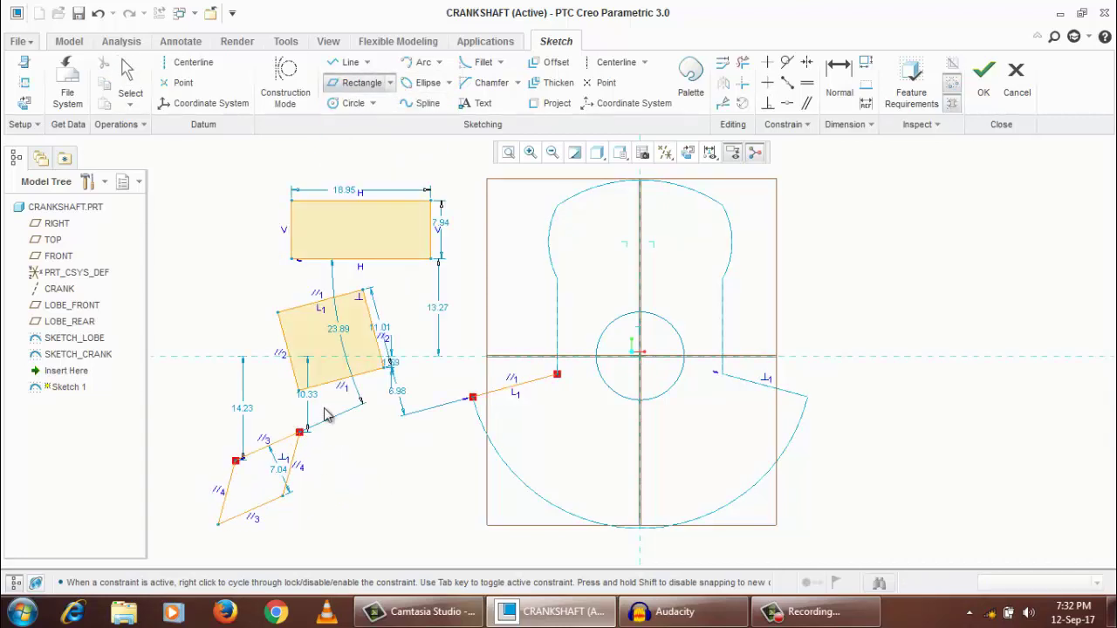
Sketch a center-and-point circle about 14.5 in diameter to the upper right of the lobe profile
left_click(372, 105)
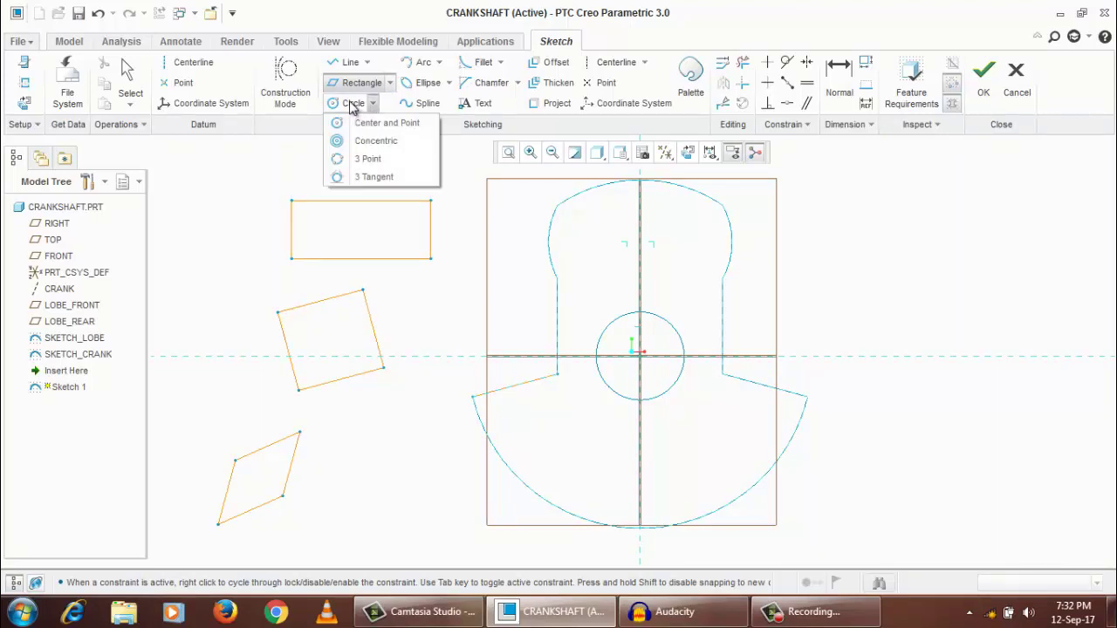
left_click(352, 105)
left_click(897, 232)
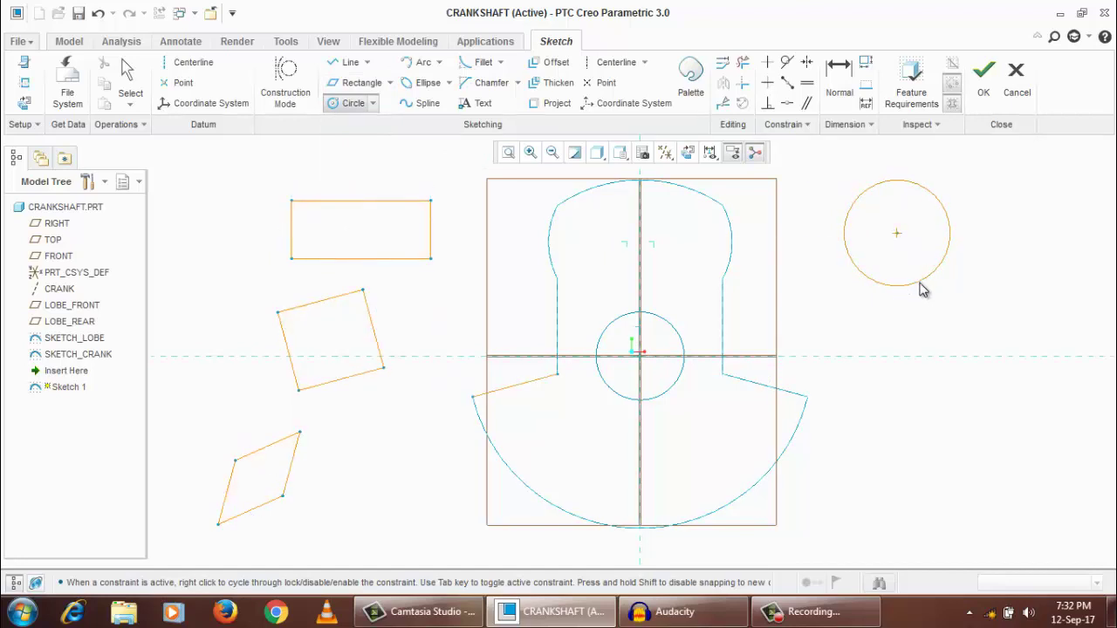
left_click(925, 292)
middle_click(932, 304)
Add three progressively larger concentric circles around the sketched circle, the innermost about 18 and the outermost about 24.6 in diameter
left_click(373, 103)
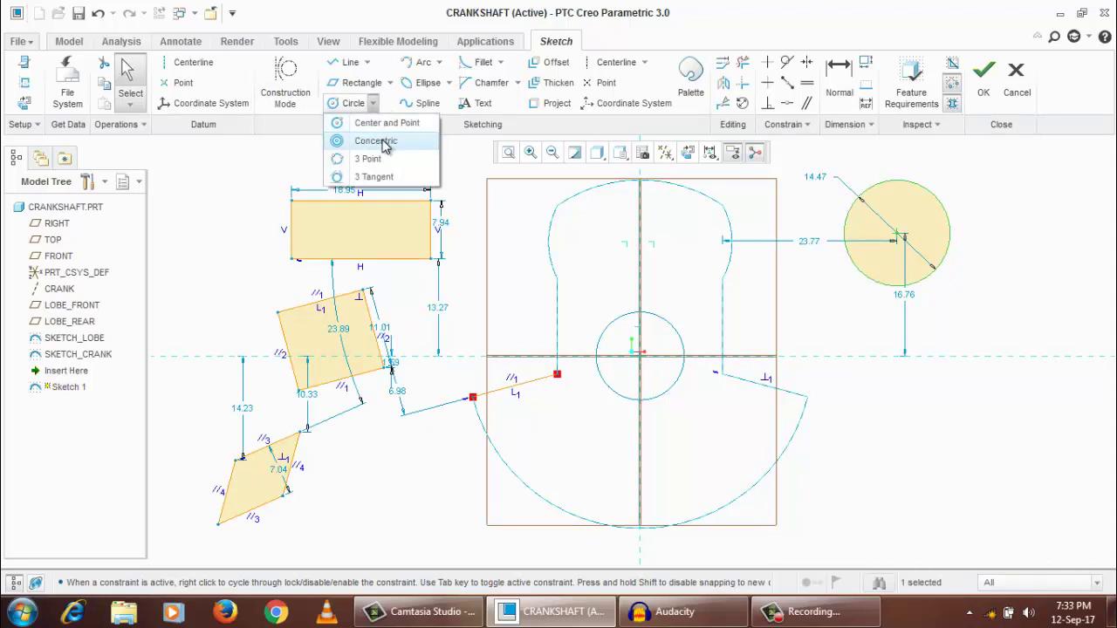
left_click(383, 144)
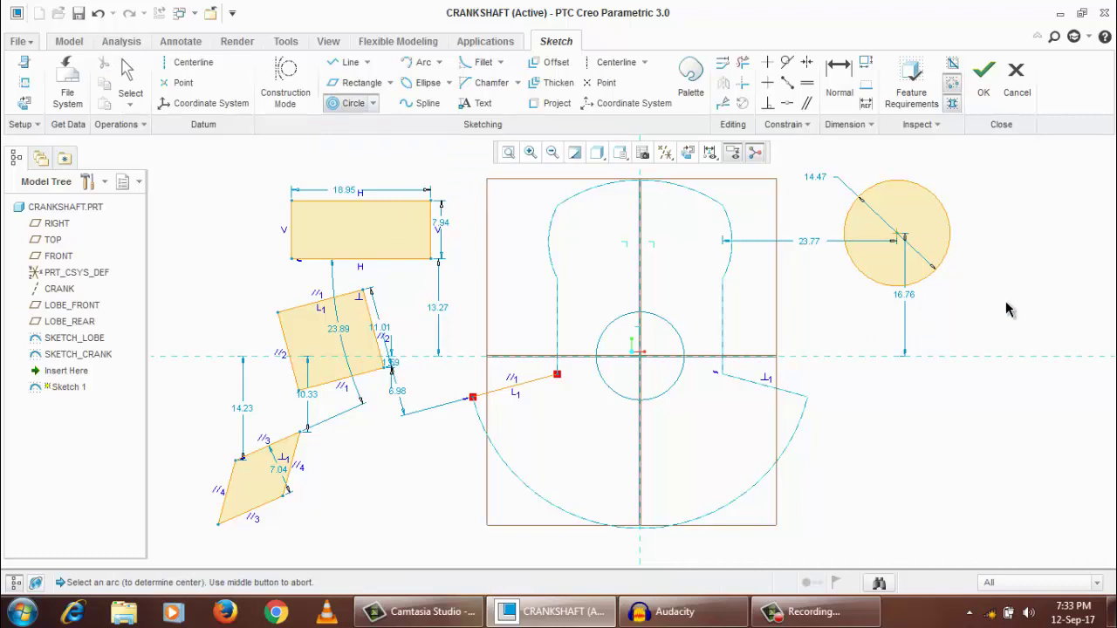
left_click(944, 208)
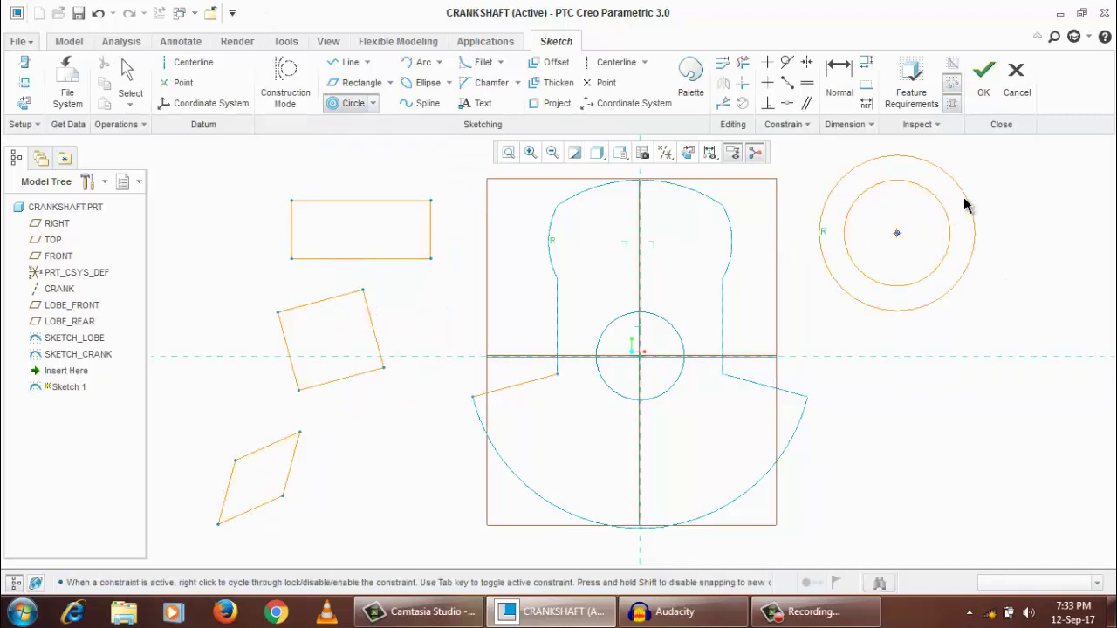
left_click(958, 210)
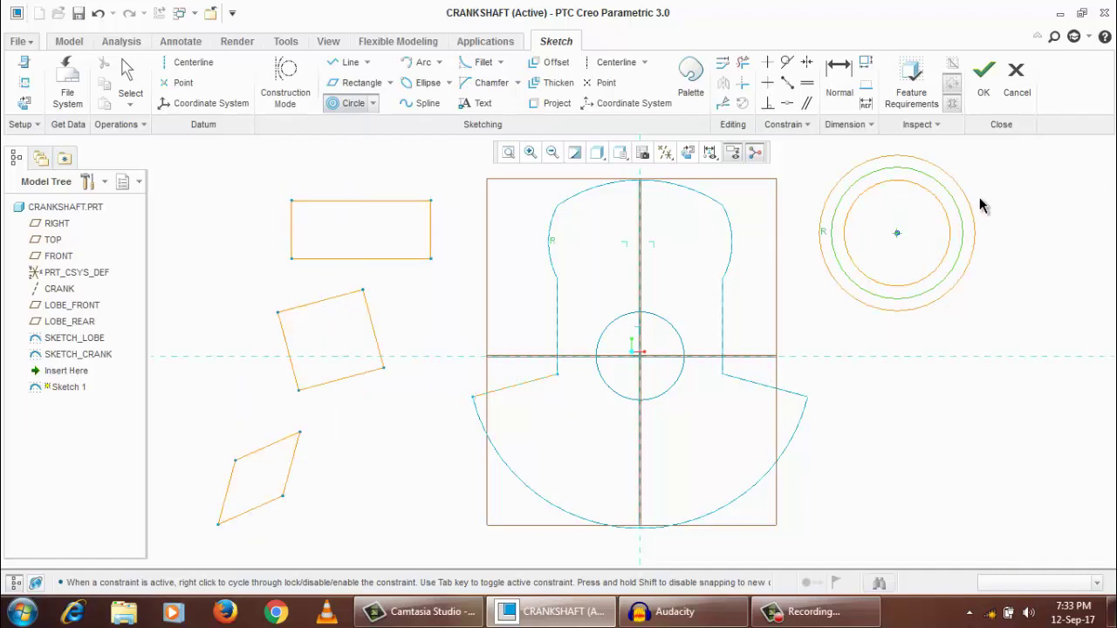
left_click(972, 210)
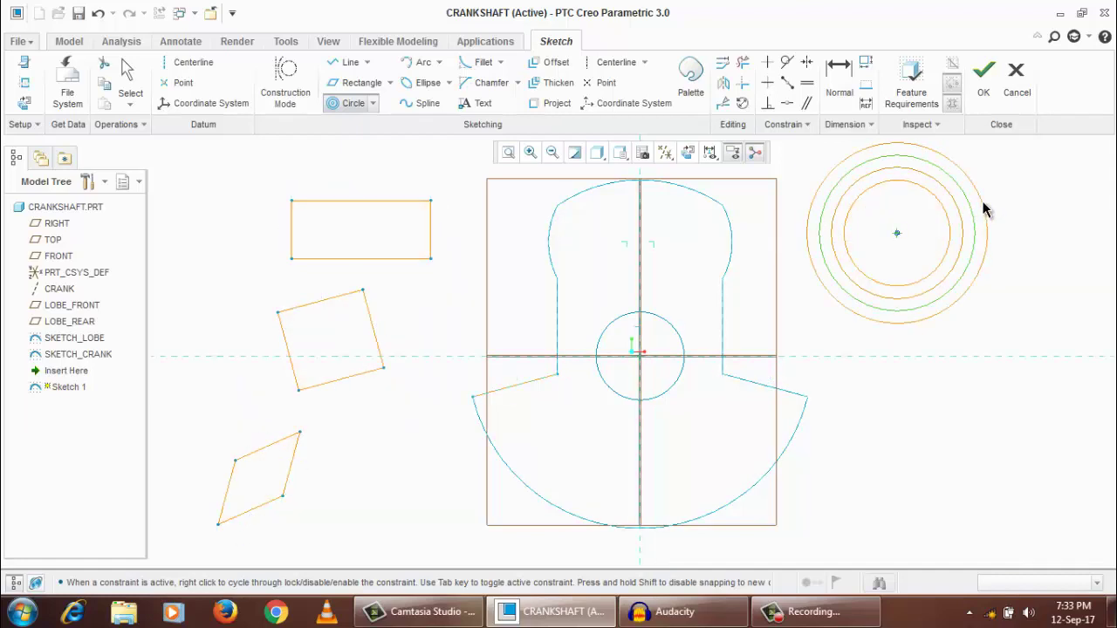
left_click(987, 203)
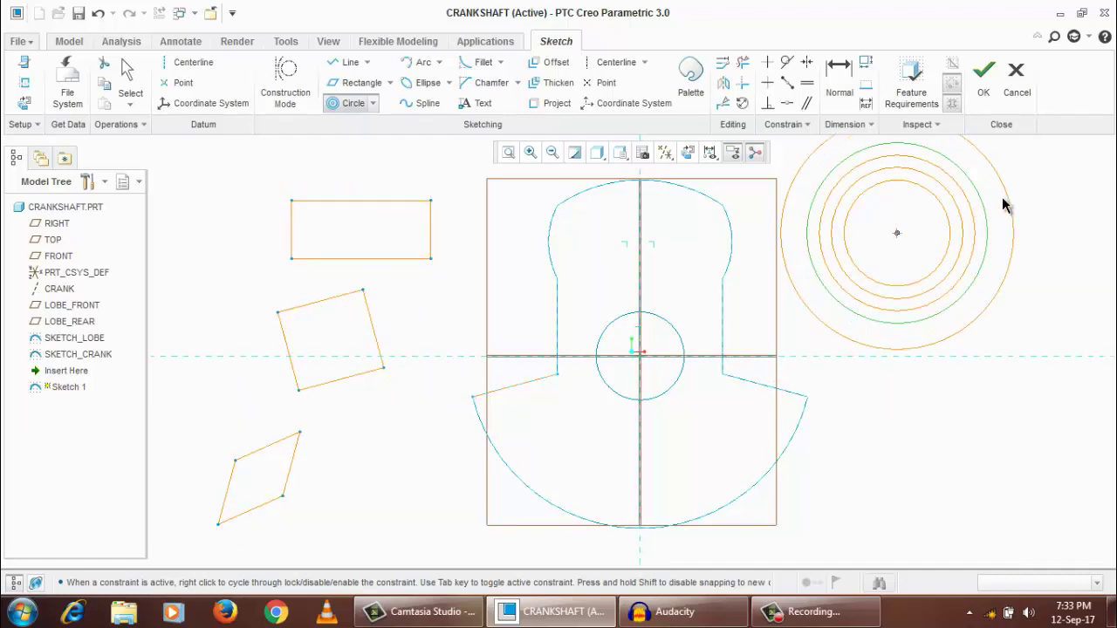
middle_click(952, 213)
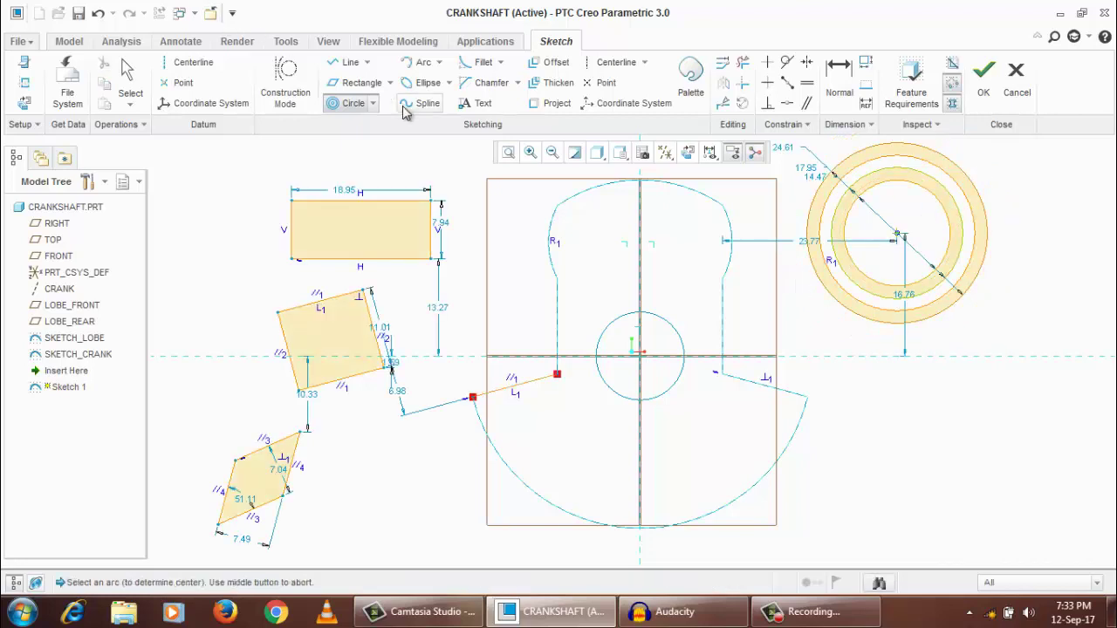
Sketch a horizontal axis-ends ellipse about 12.7 long and 4.7 high below the concentric circles
left_click(441, 83)
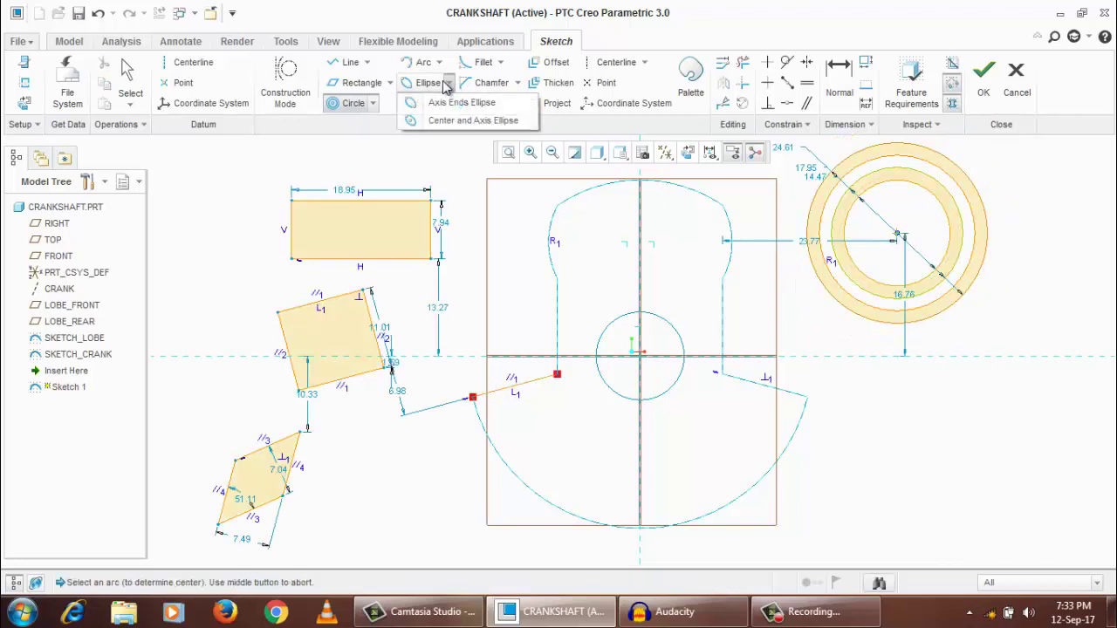
left_click(428, 82)
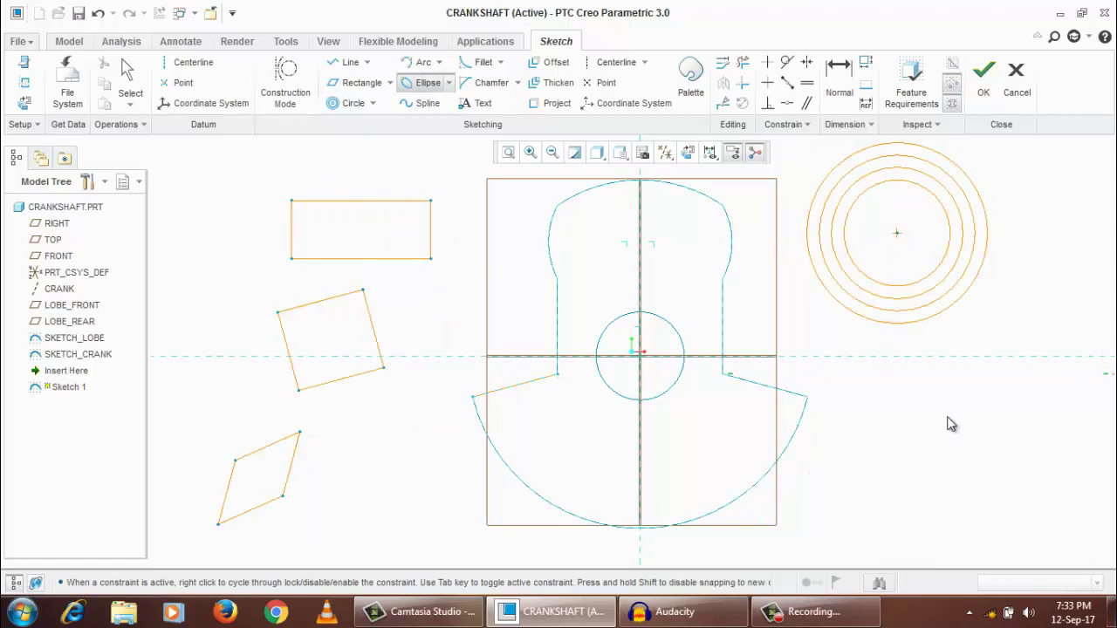
left_click(890, 428)
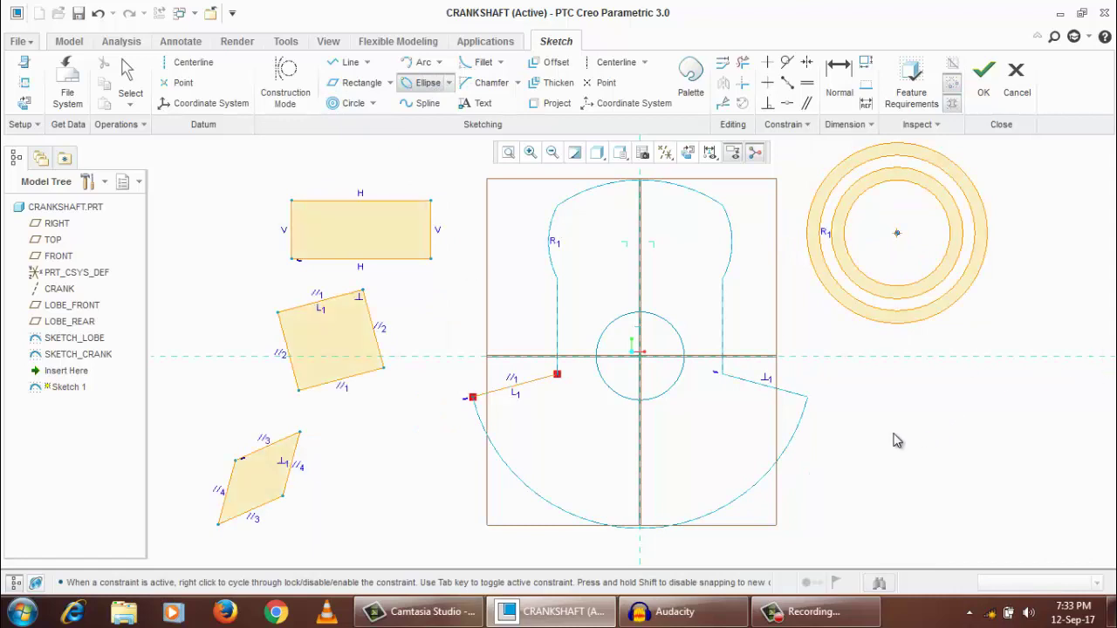
left_click(983, 433)
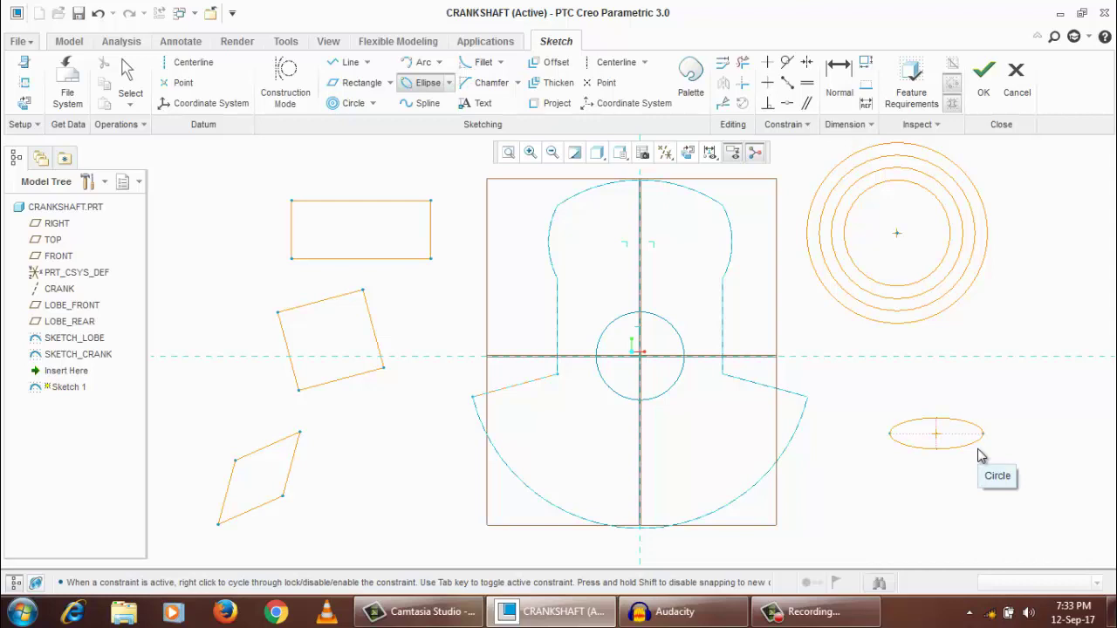
left_click(975, 451)
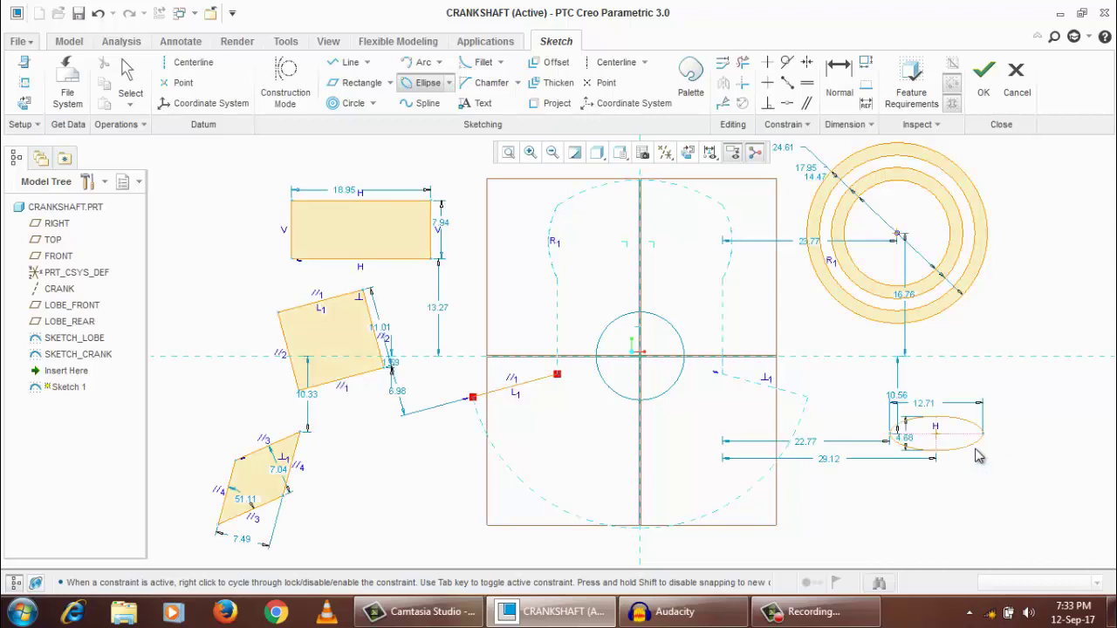
middle_click(928, 511)
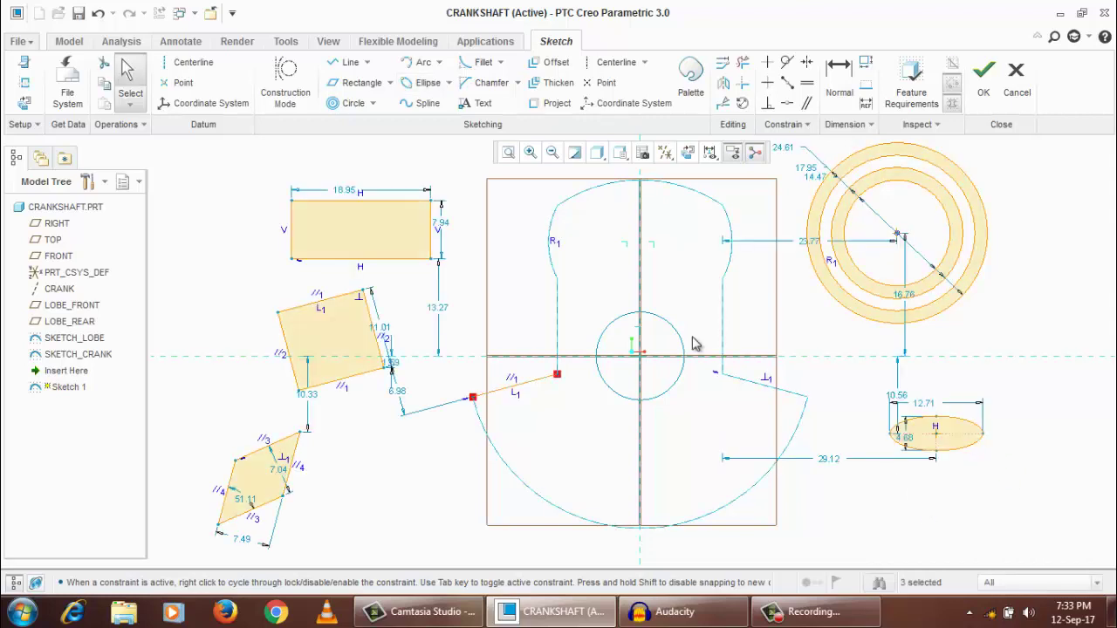
Sketch a wavy open spline running downward along the left of the slanted rectangle, ending above the parallelogram
left_click(425, 103)
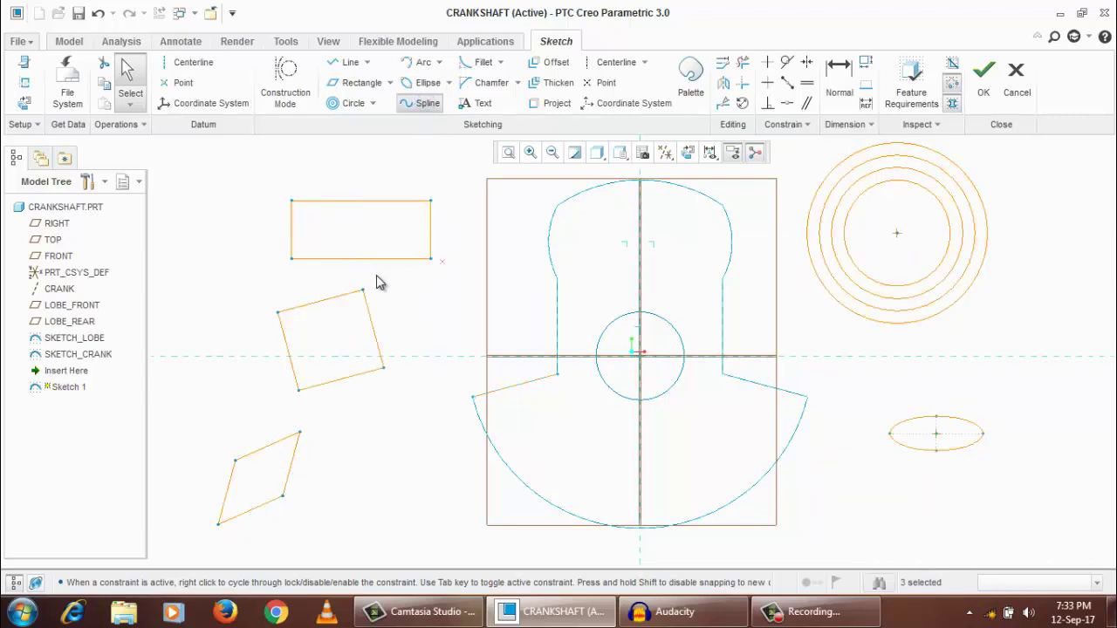
left_click(223, 271)
left_click(252, 274)
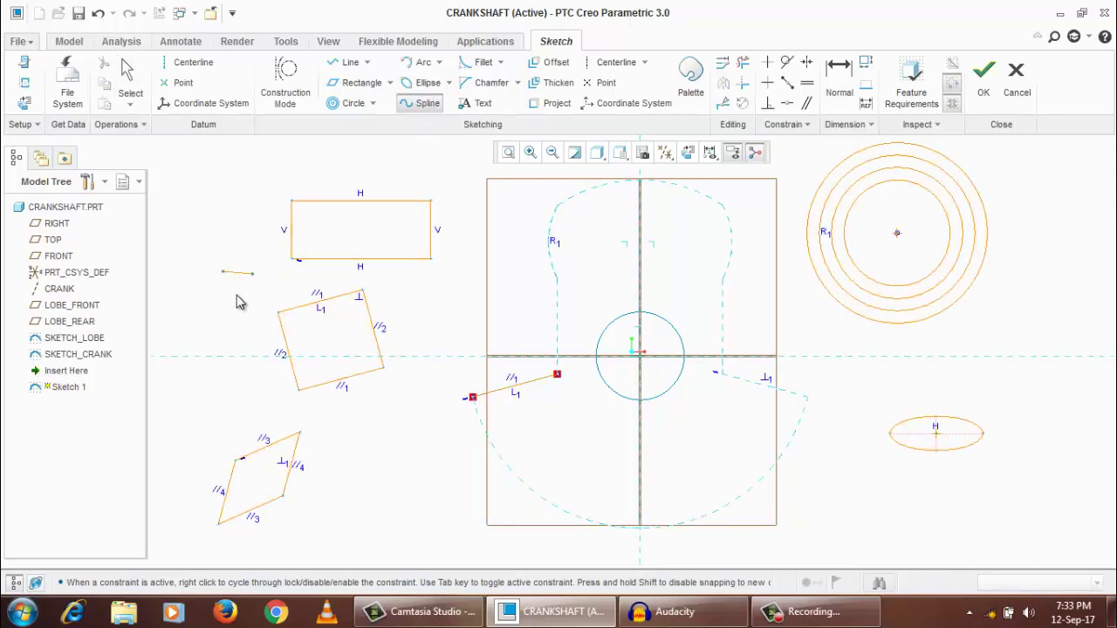
left_click(237, 303)
left_click(242, 320)
middle_click(245, 323)
left_click(260, 339)
left_click(242, 409)
left_click(231, 422)
middle_click(219, 412)
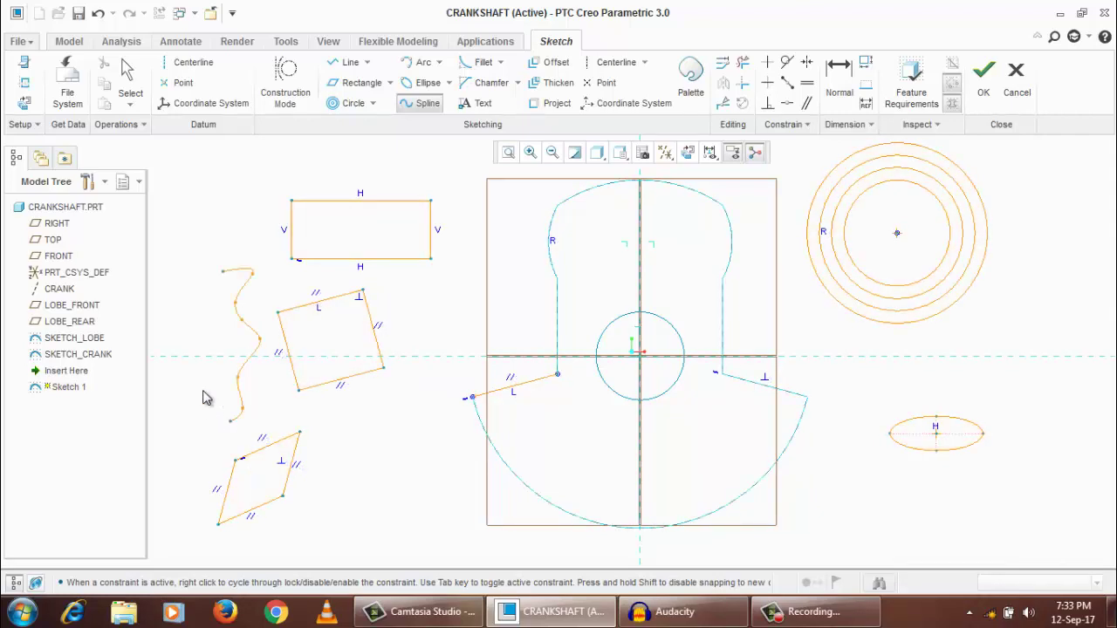
middle_click(209, 322)
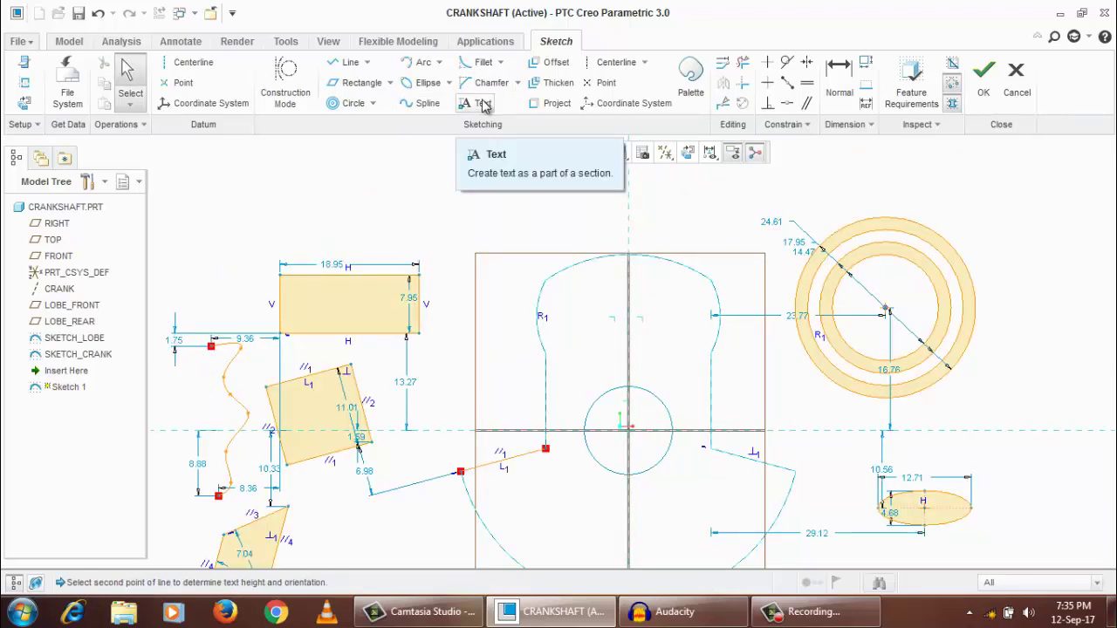
Place a short name as sketch text about 3.5 high above the horizontal rectangle, using the font3d font
left_click(484, 104)
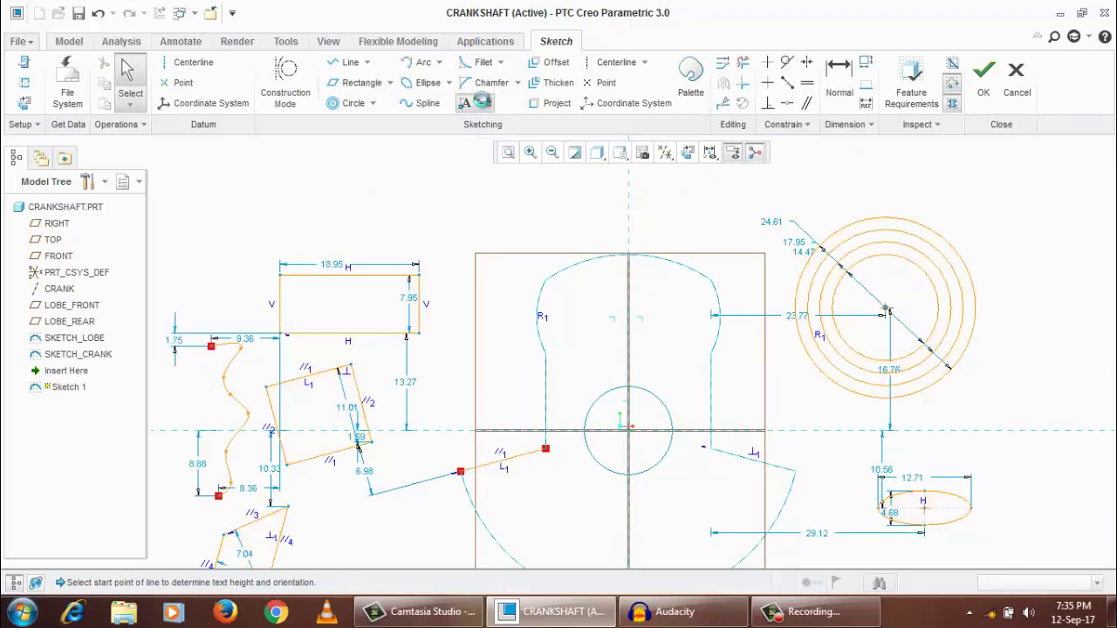
left_click(328, 227)
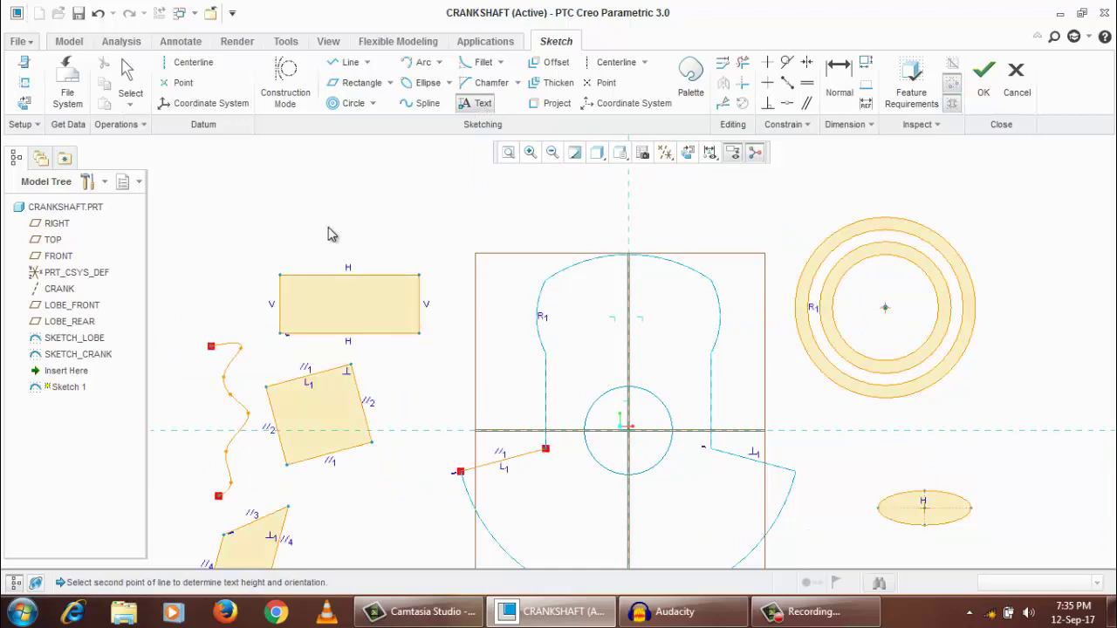
middle_click(329, 209)
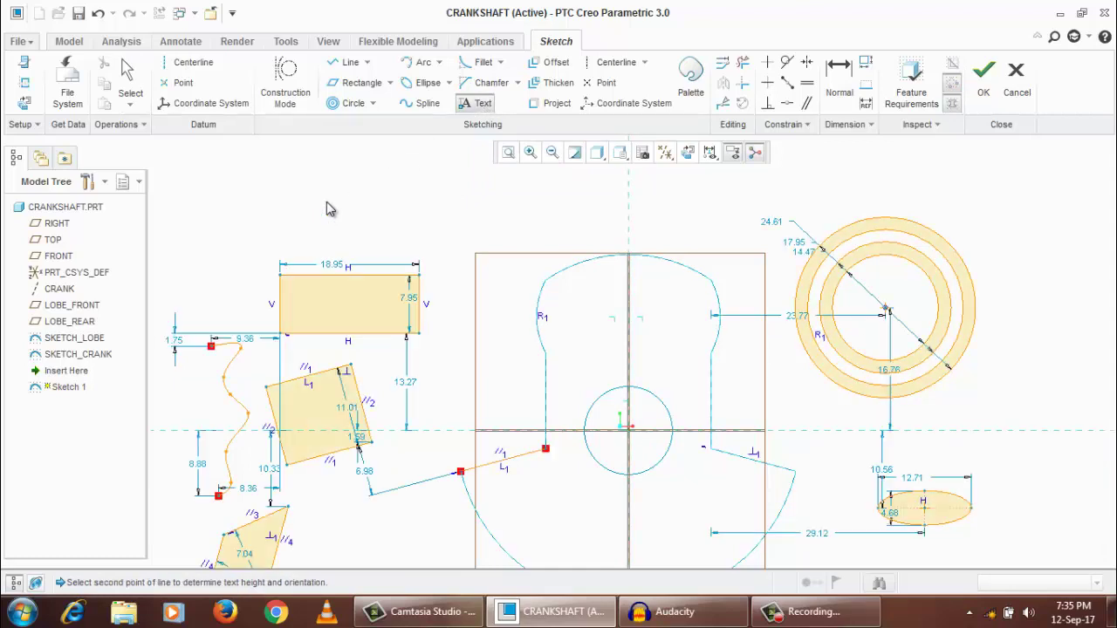
left_click(375, 205)
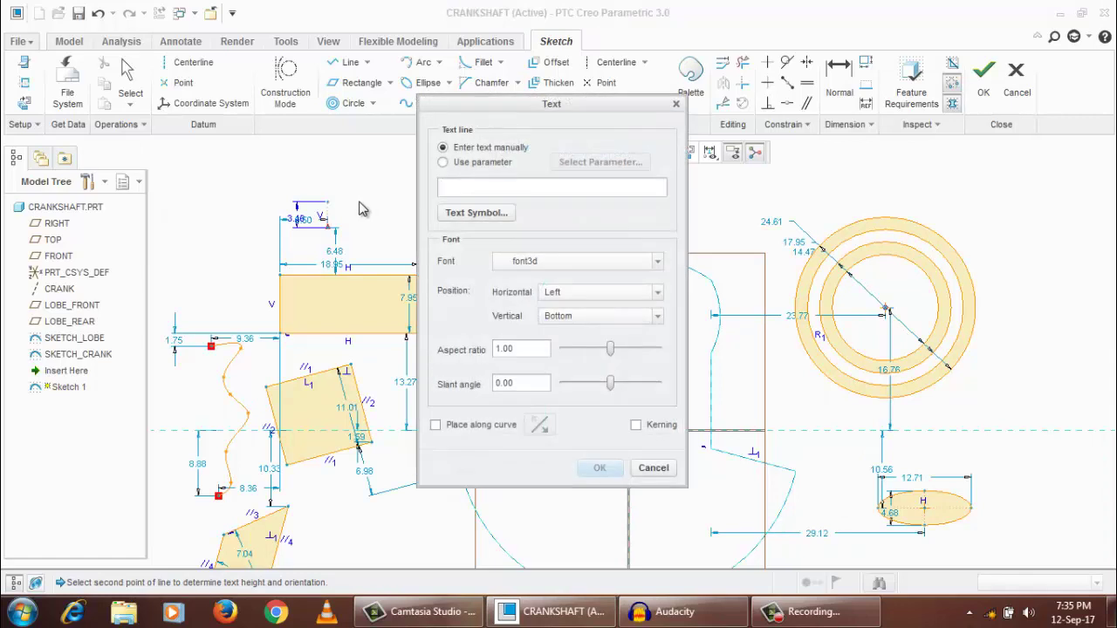
type("Rockey")
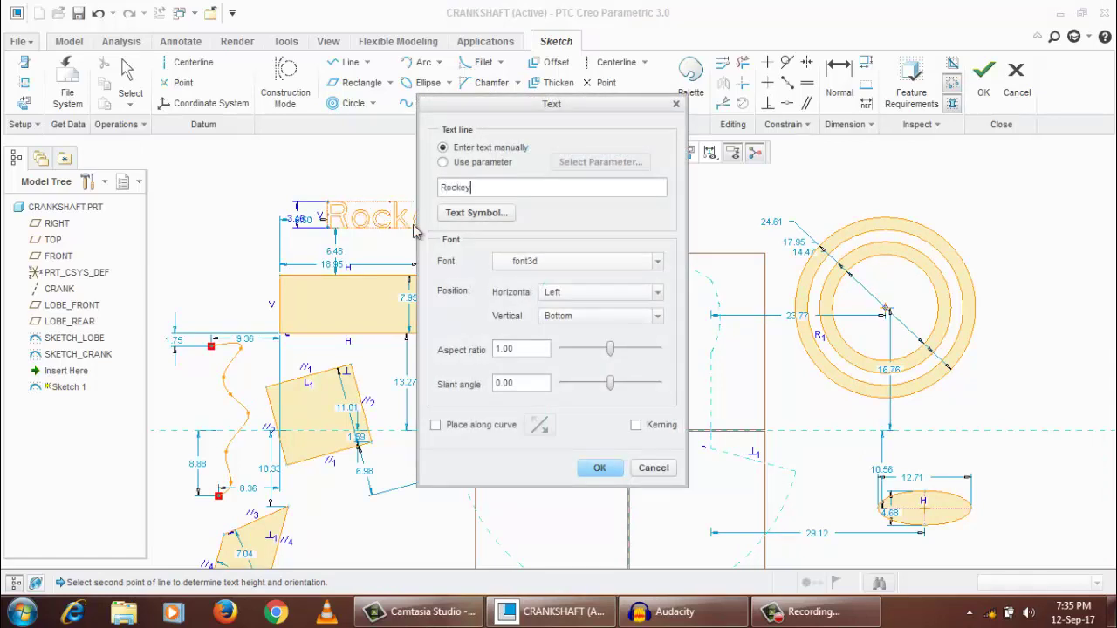
left_click(599, 471)
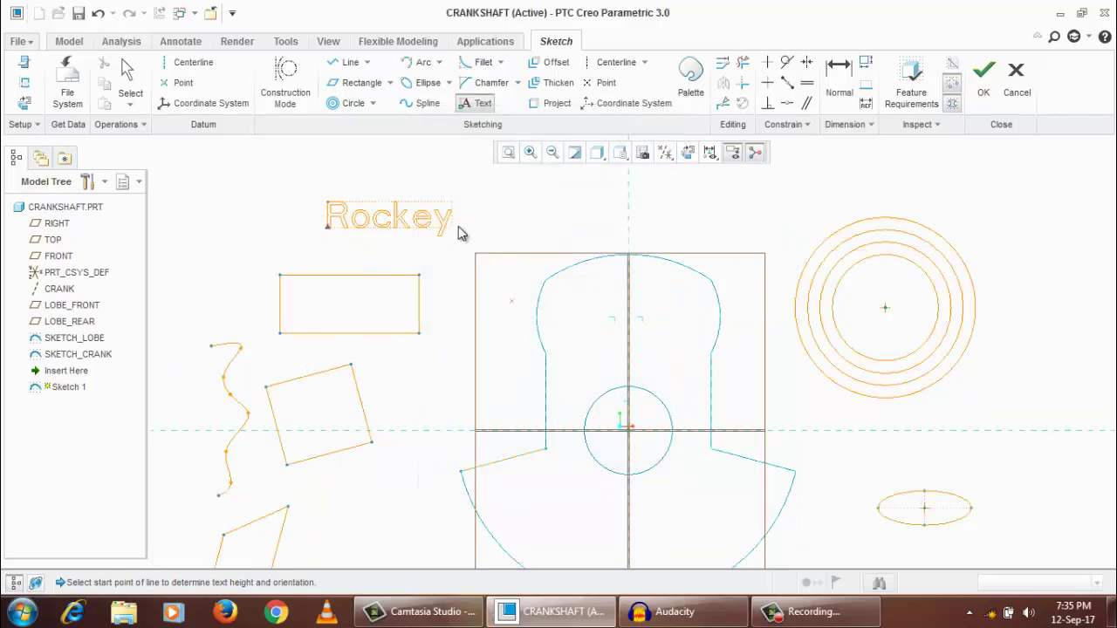
middle_click(478, 218)
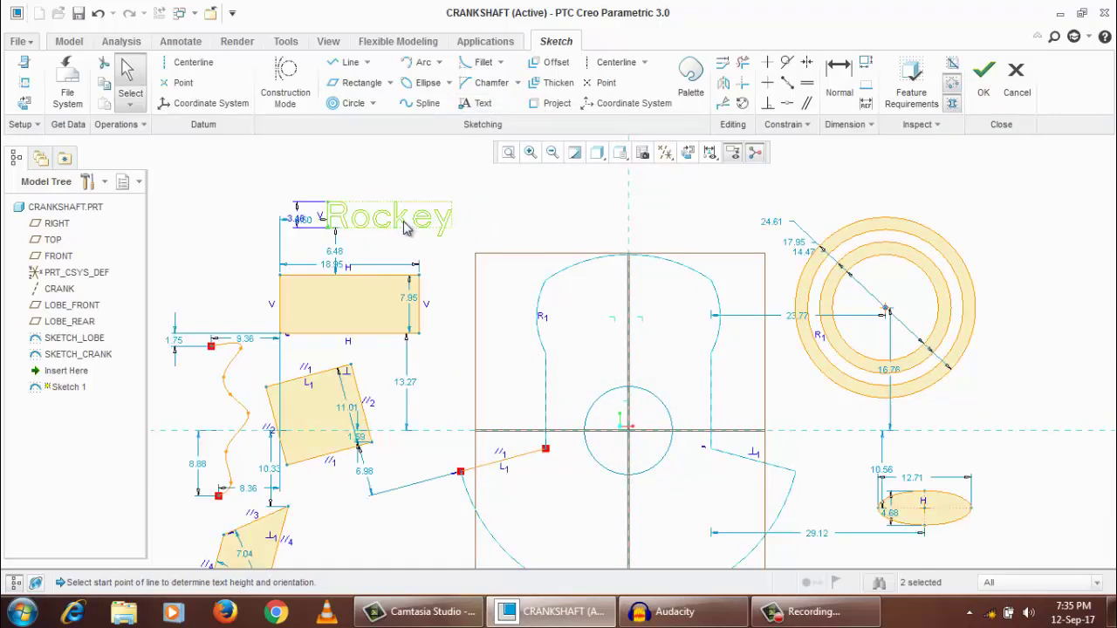
left_click(467, 191)
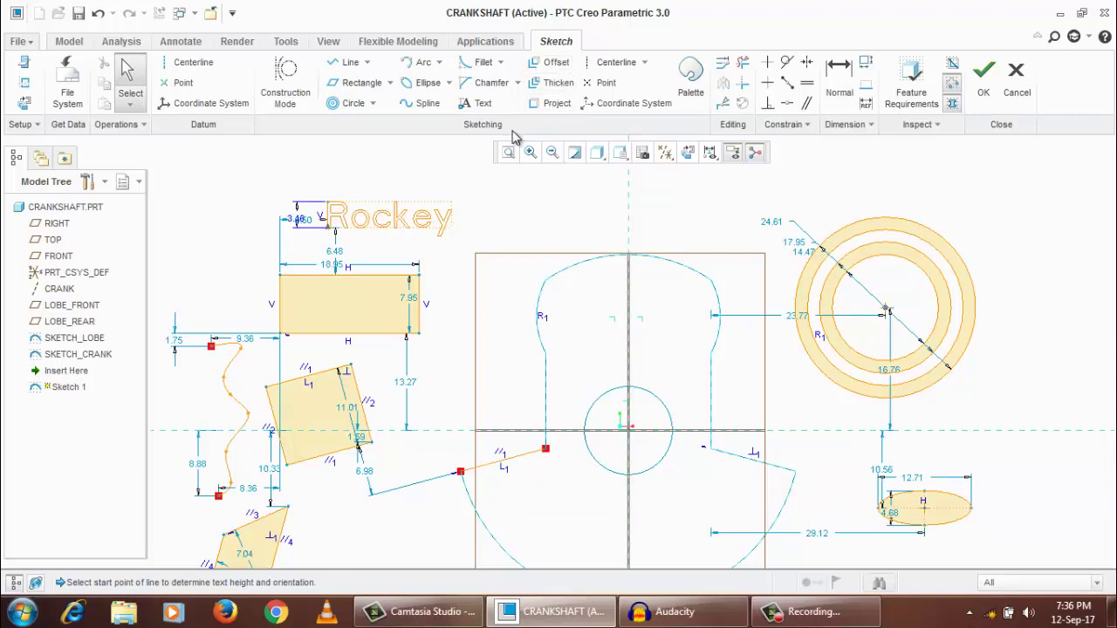
Offset the single arc at the top of the lobe profile outward by 2
left_click(556, 62)
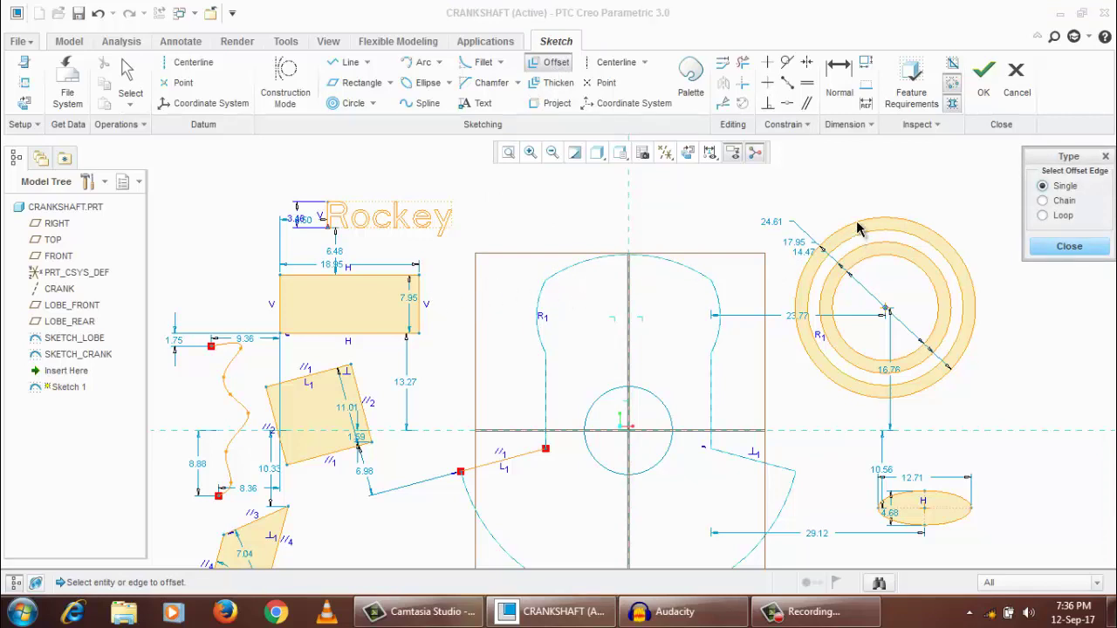
left_click(576, 272)
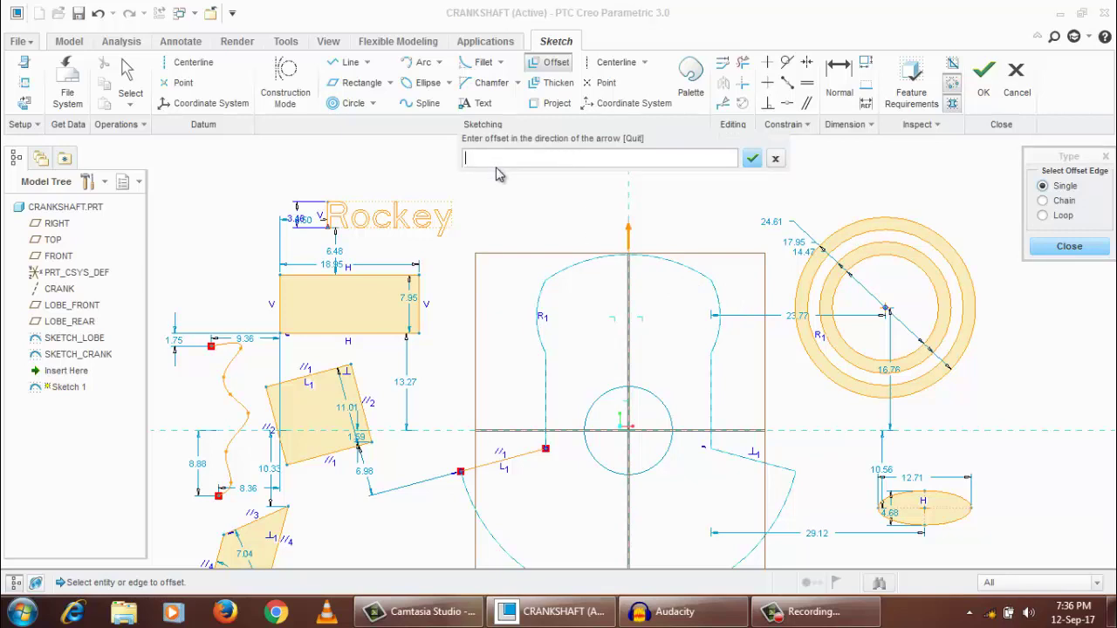
type("2")
key("Return")
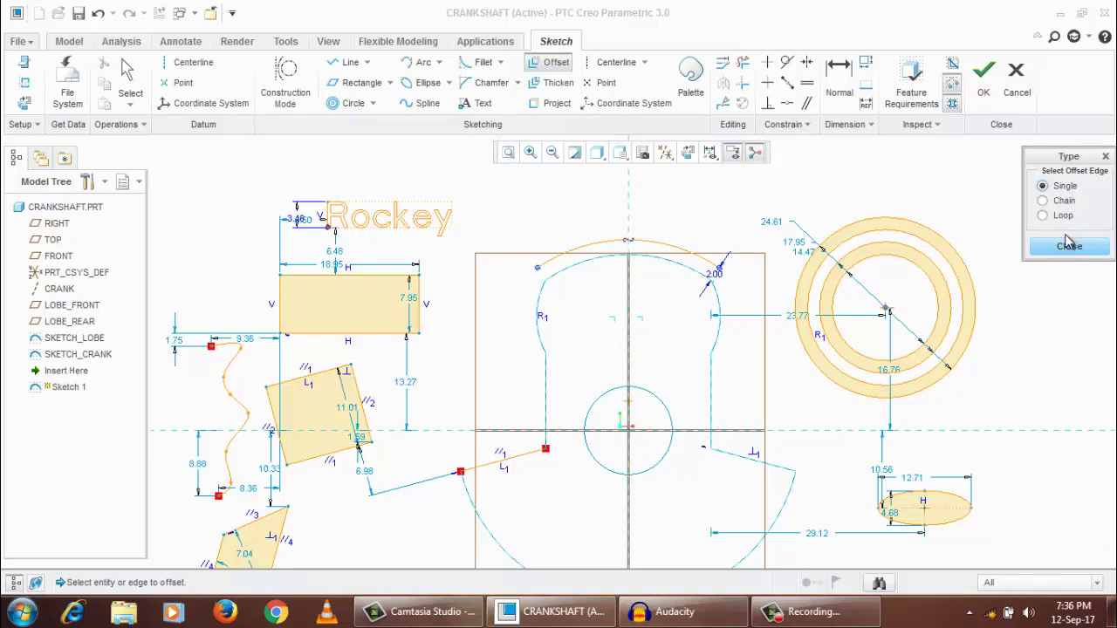
Offset the complete lobe outline outward by 2 as a chain, cycling to the candidate that covers the whole profile
left_click(1044, 201)
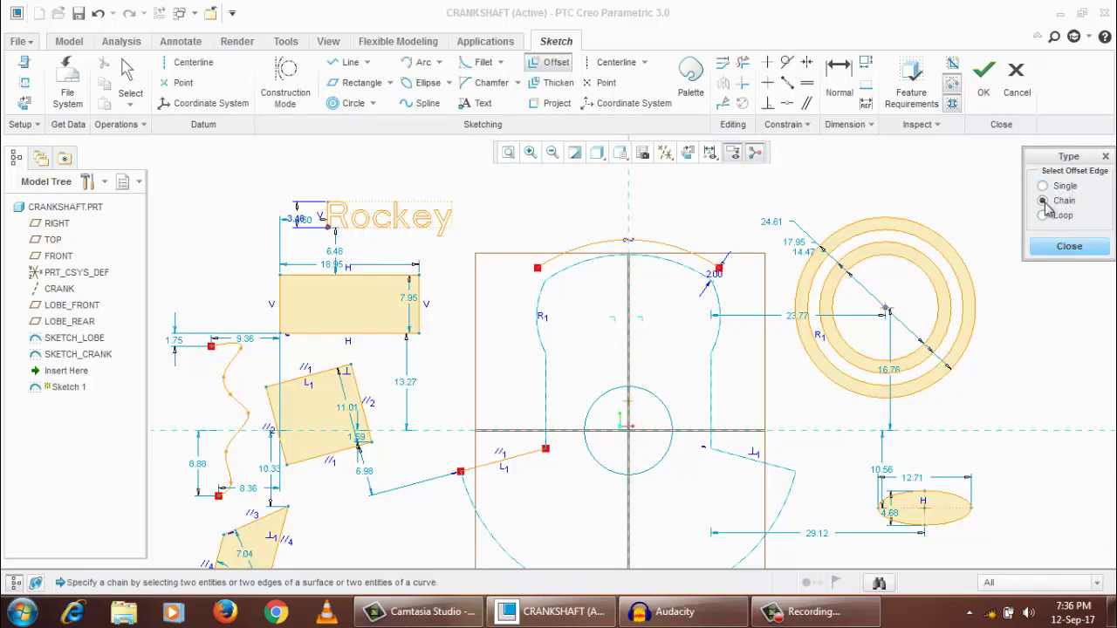
left_click(716, 312)
left_click(736, 463)
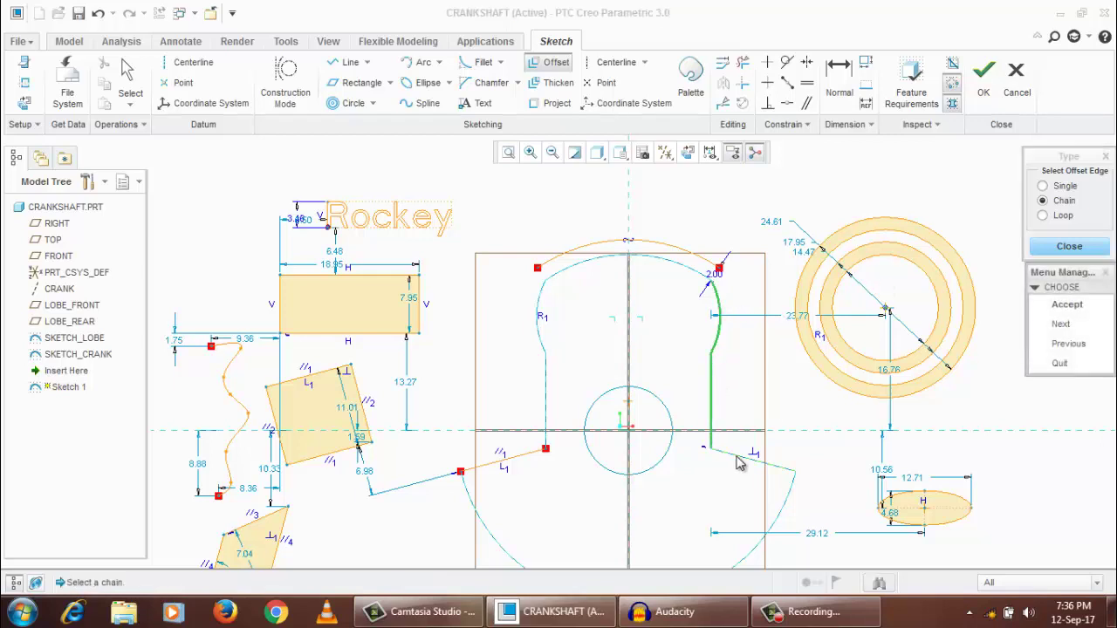
left_click(1061, 327)
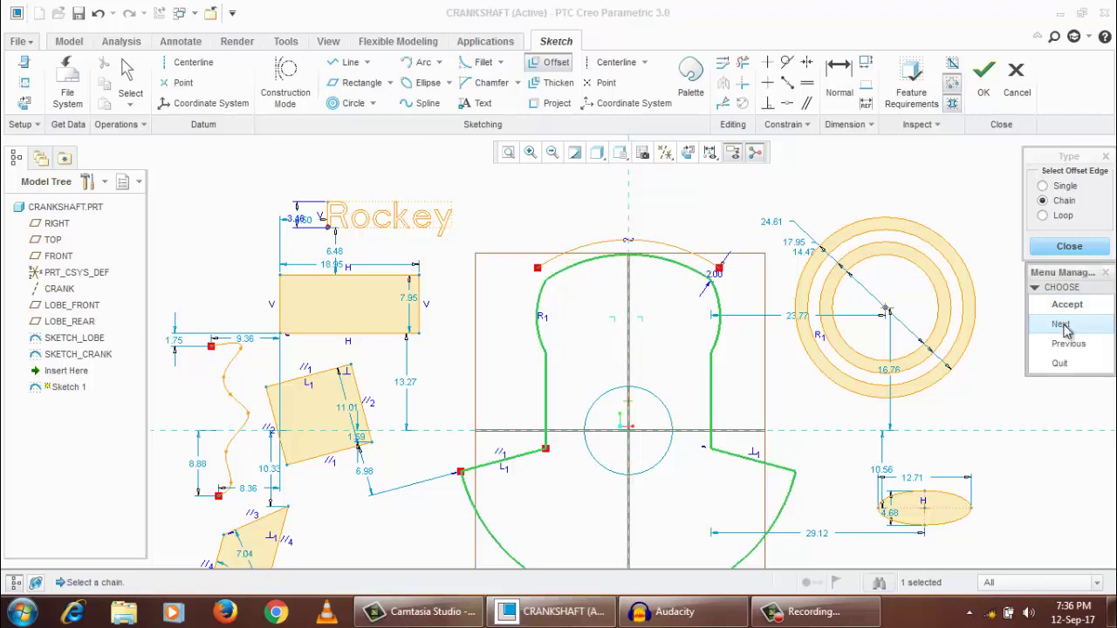
middle_click_drag(692, 347, 672, 283)
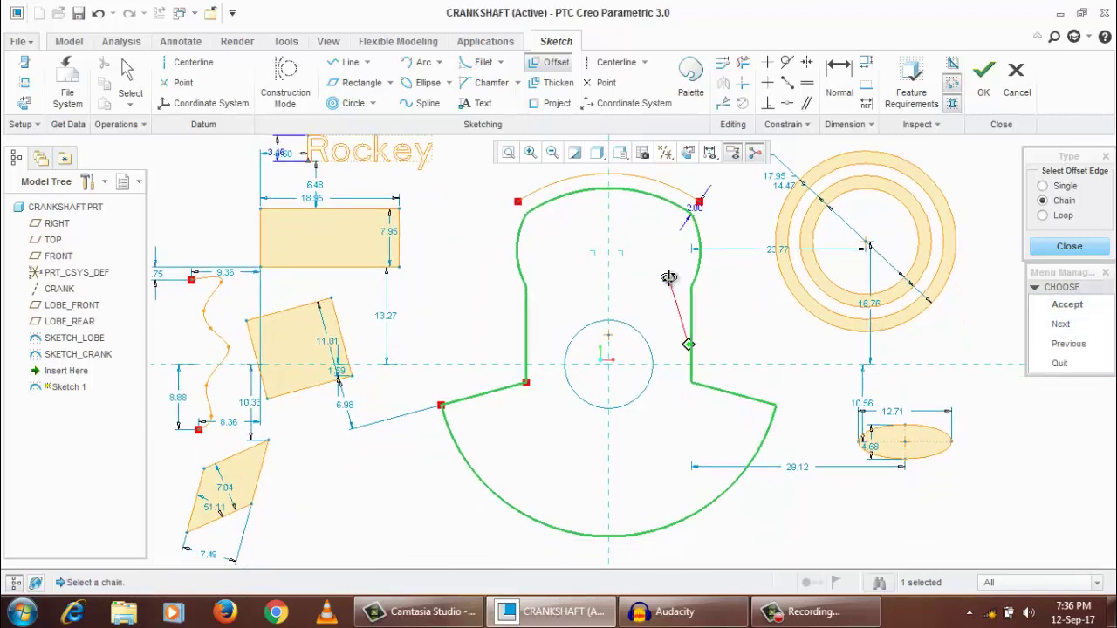
left_click(1082, 330)
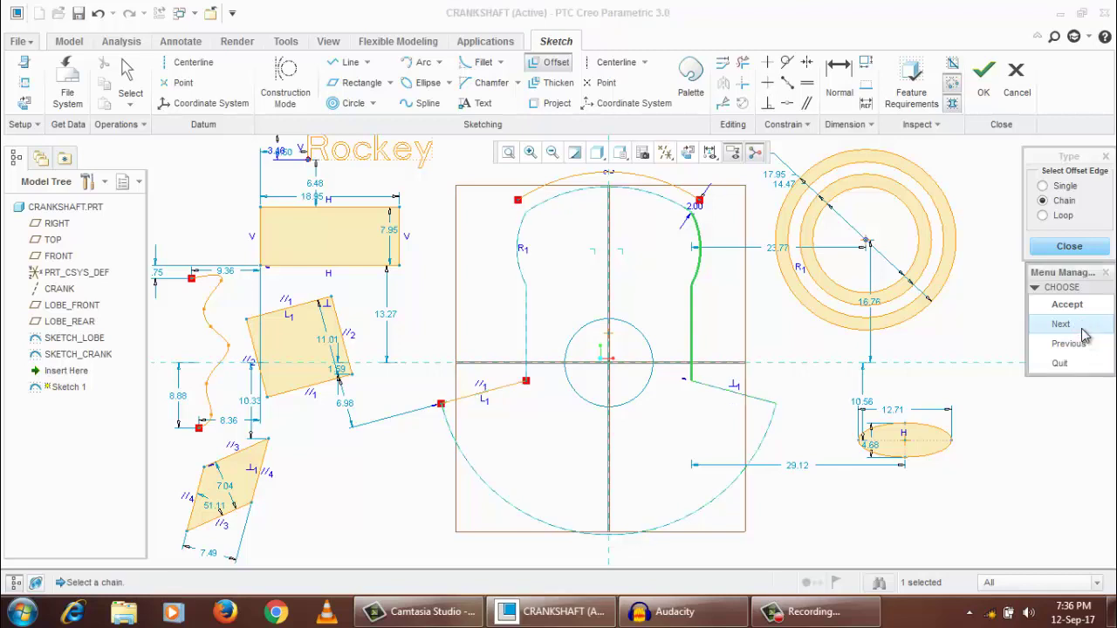
left_click(1082, 332)
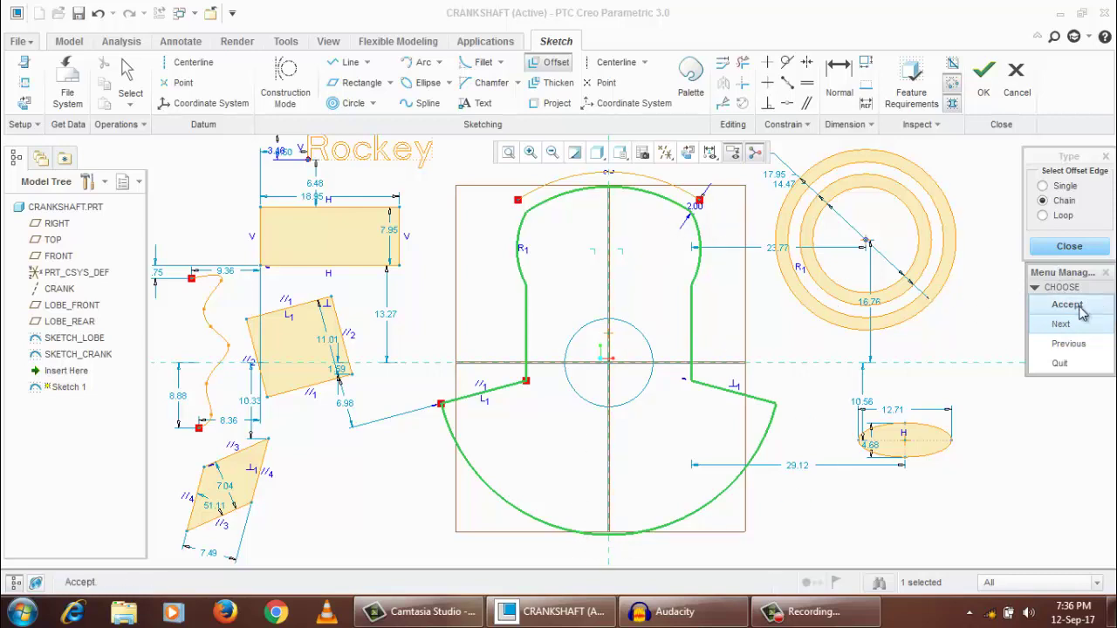
left_click(1068, 305)
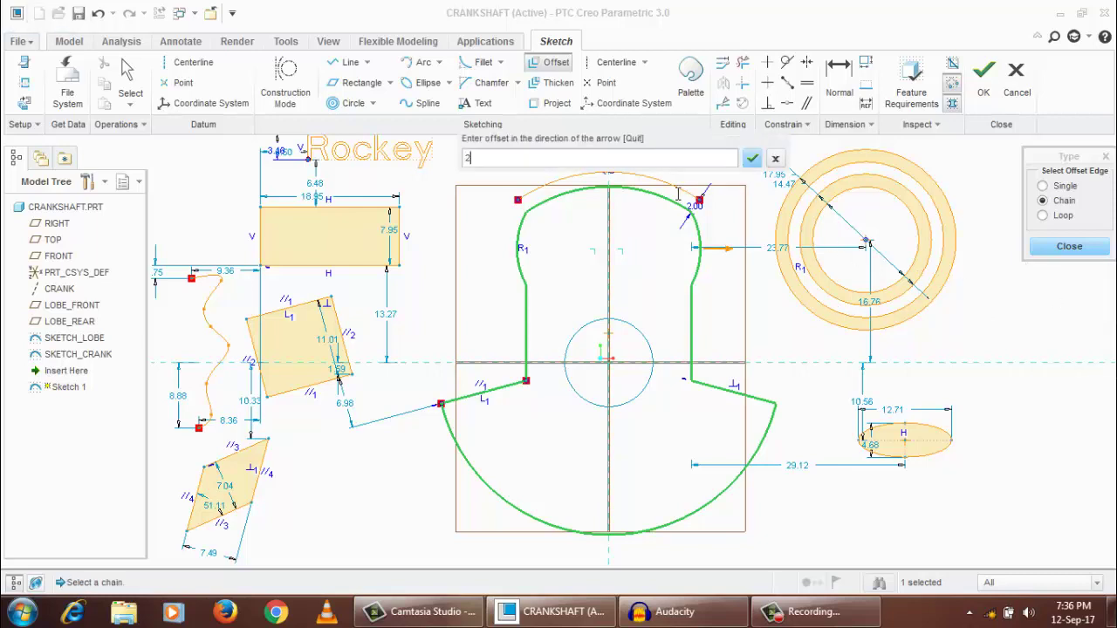
type("2")
key("Return")
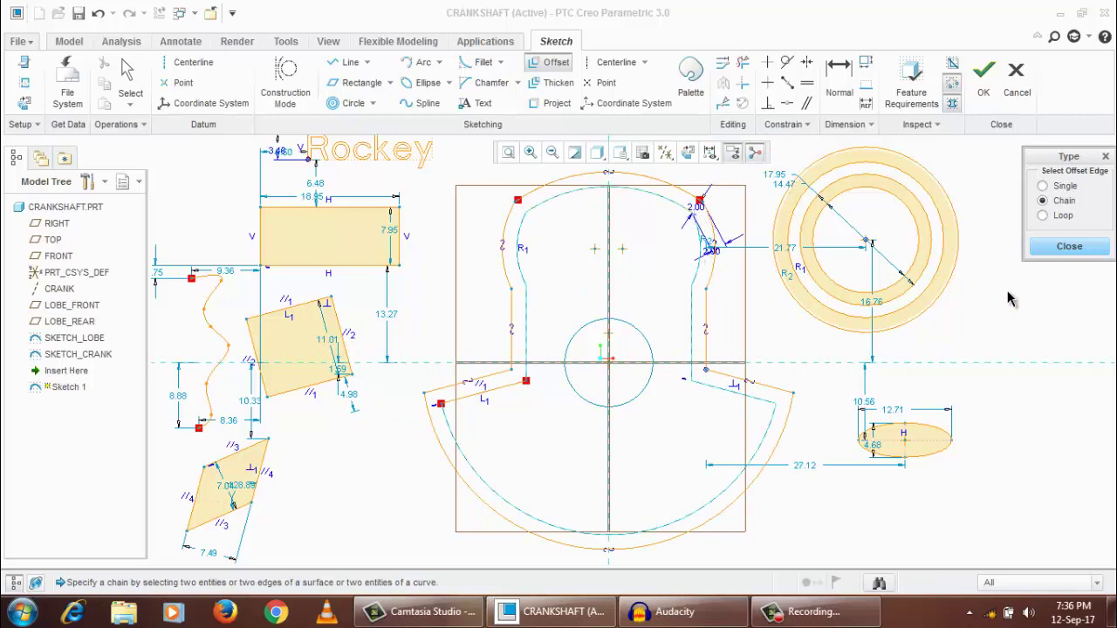
left_click(1070, 247)
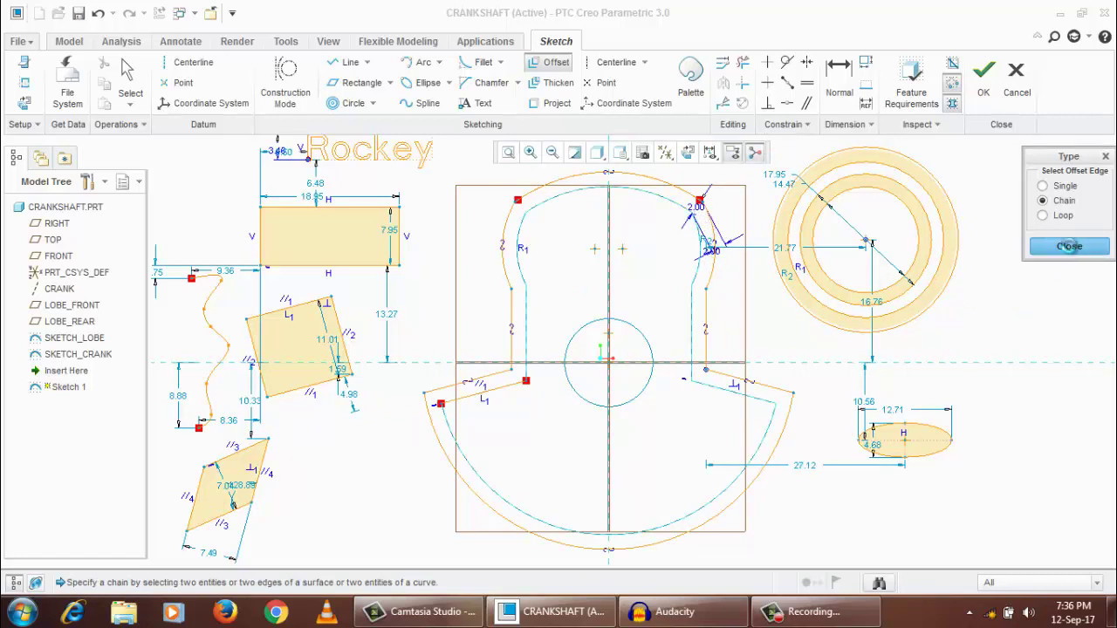
left_click(977, 303)
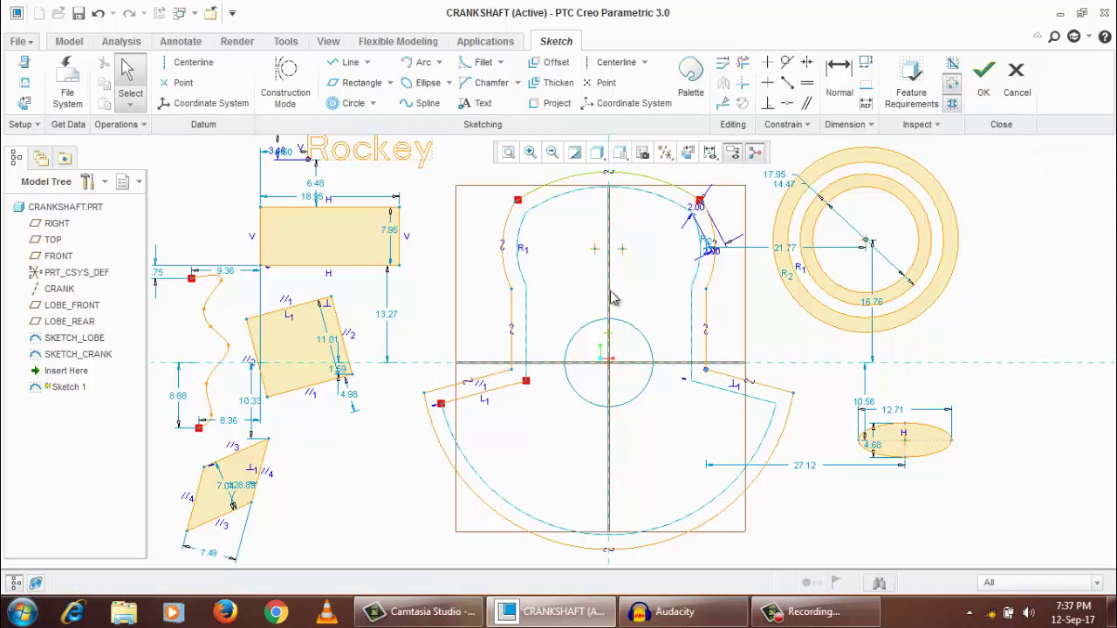
Add a radius dimension to the outermost concentric circle, placed to the circle's upper right
middle_click_drag(609, 290, 604, 303, "shift")
scroll(607, 297, "down", 2)
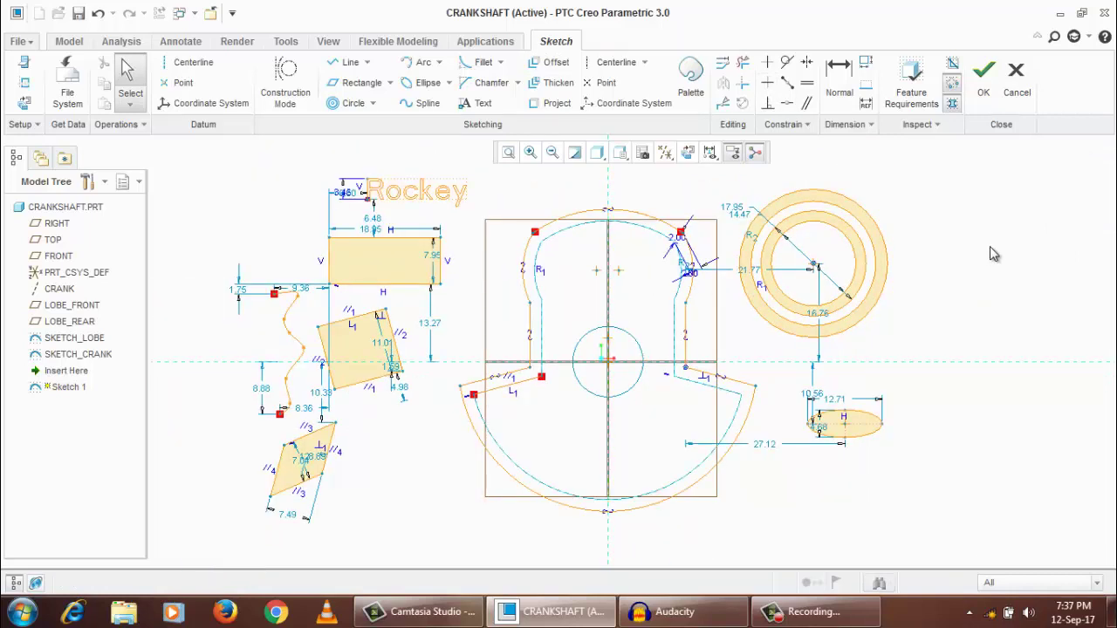
left_click(840, 87)
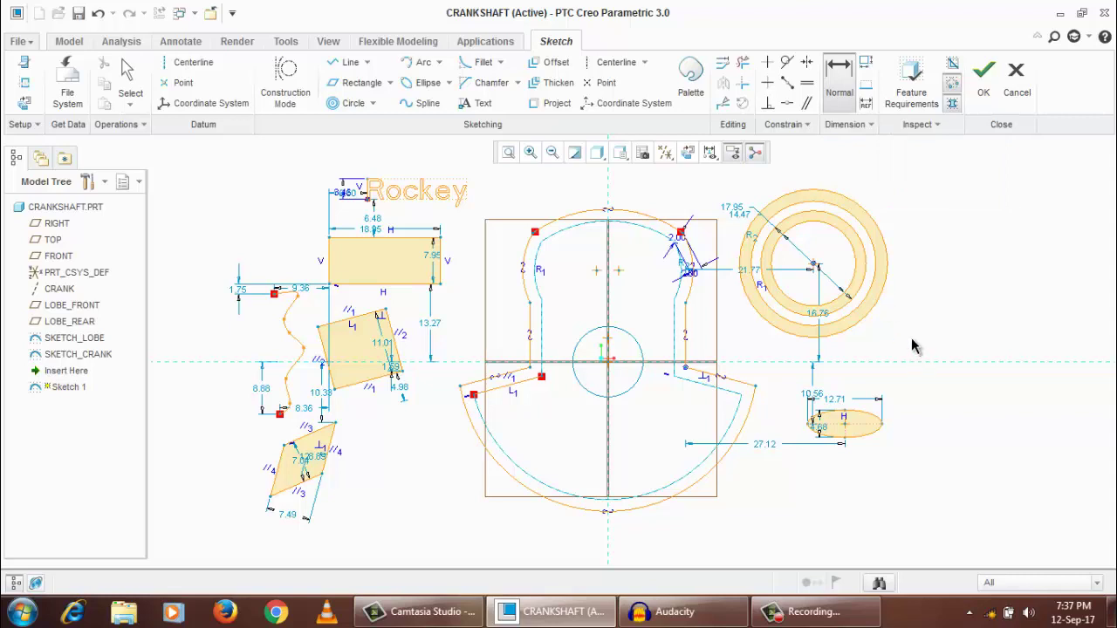
scroll(860, 382, "up", 3)
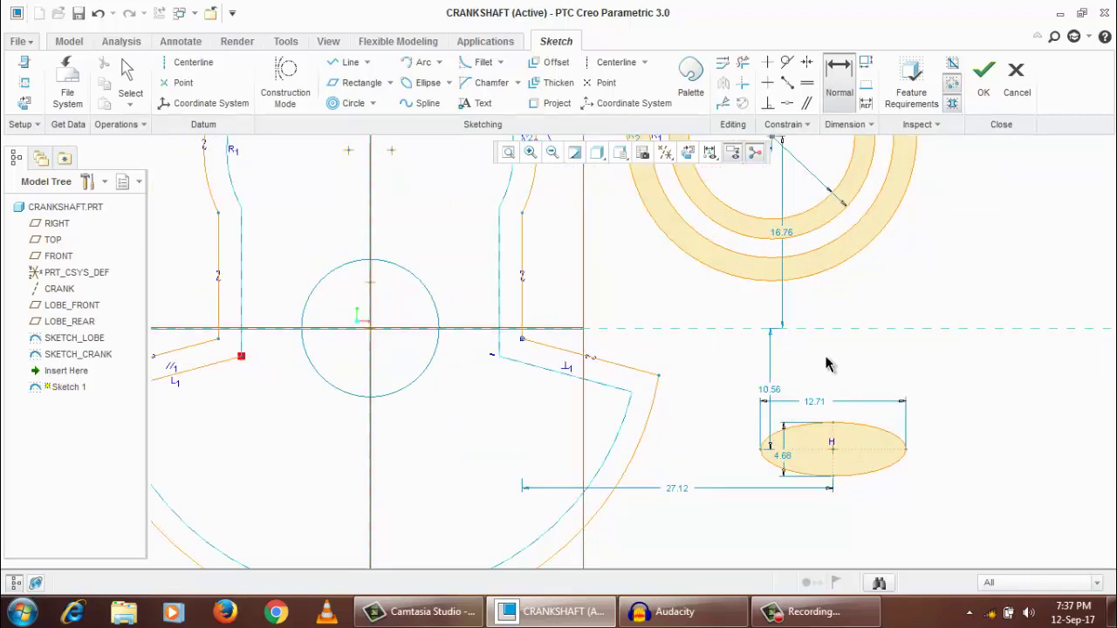
scroll(833, 349, "down", 4)
left_click(862, 282)
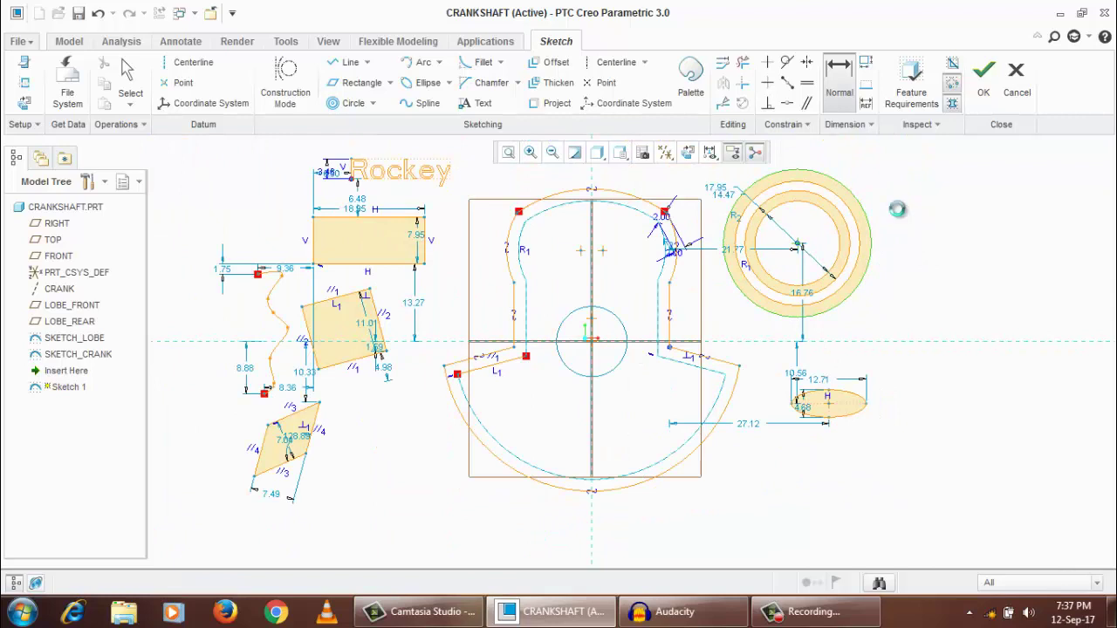
middle_click(900, 212)
middle_click(909, 241)
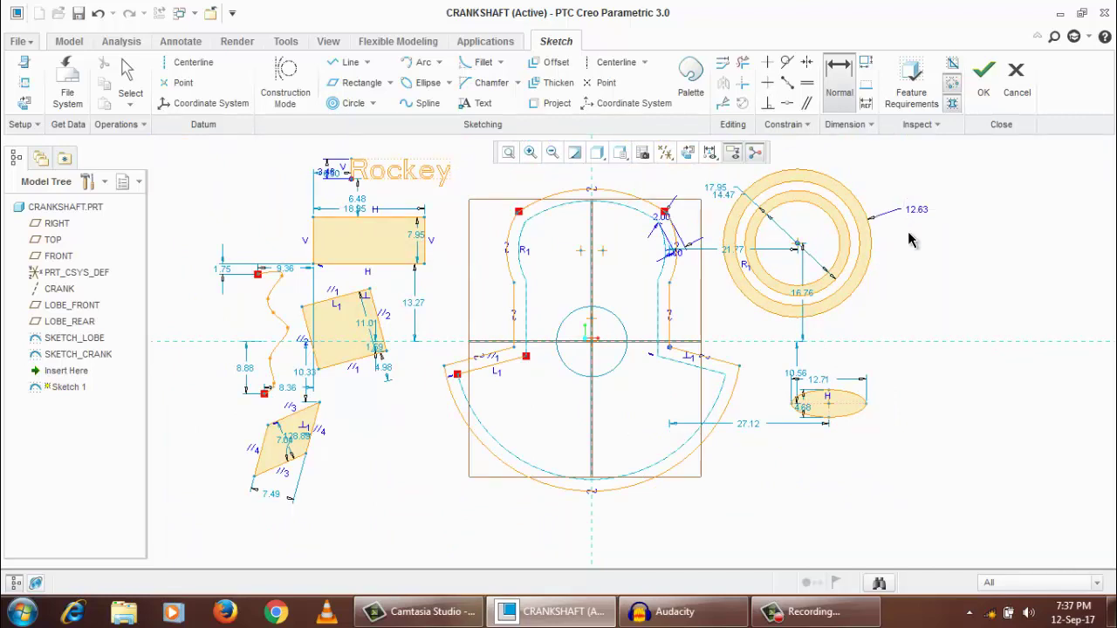
middle_click(920, 234)
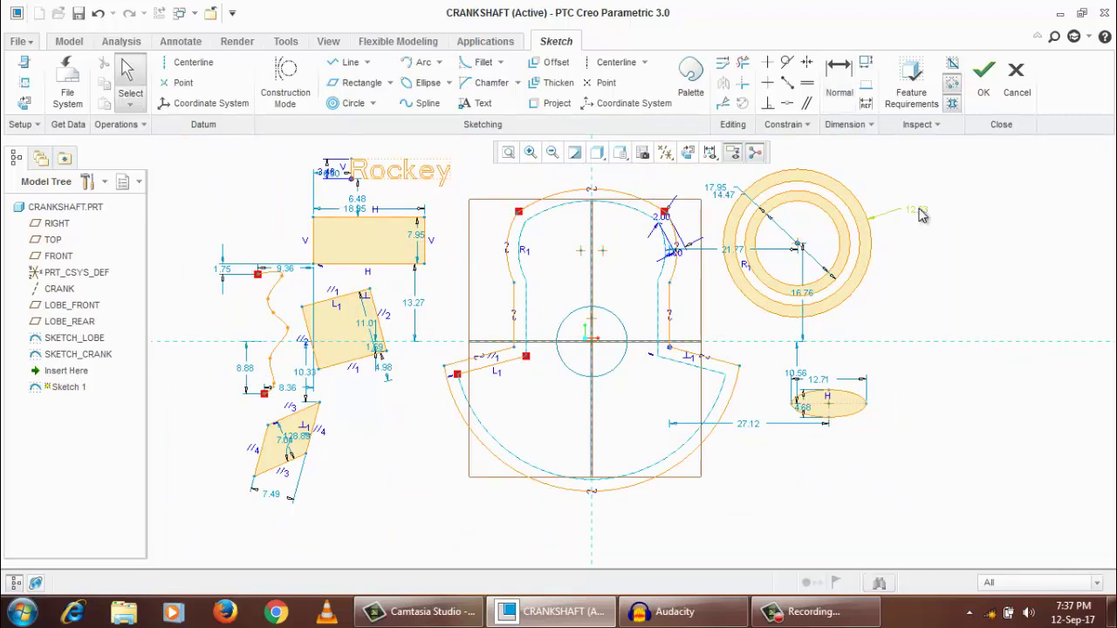
Convert the outermost circle's radius dimension to a diameter dimension and reposition it higher at the circle's upper right
left_click(921, 213)
right_click(913, 216)
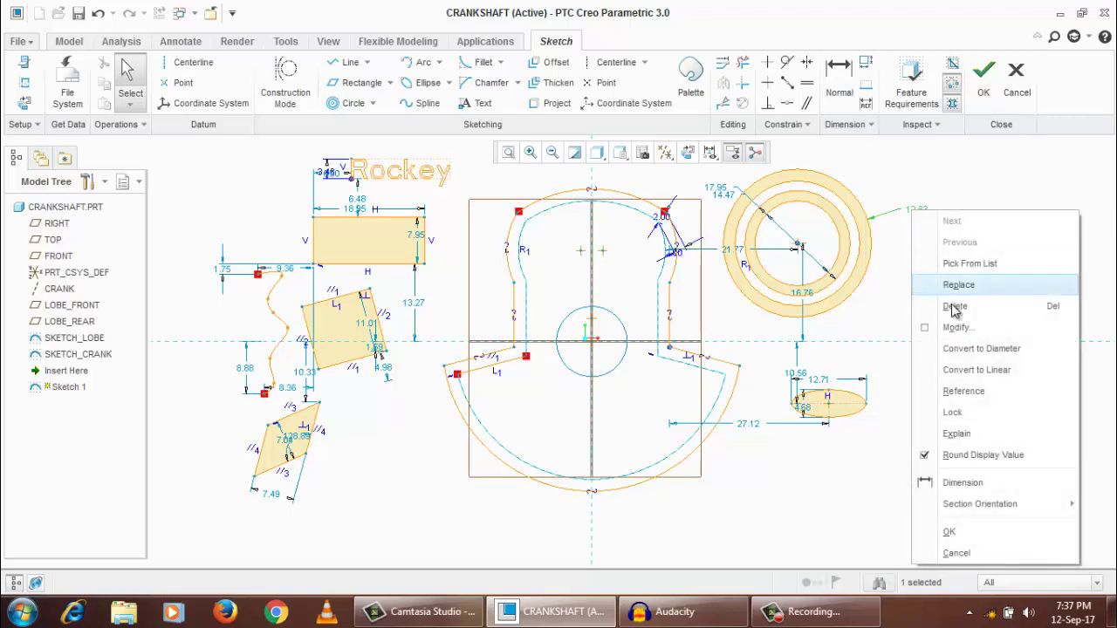
left_click(994, 354)
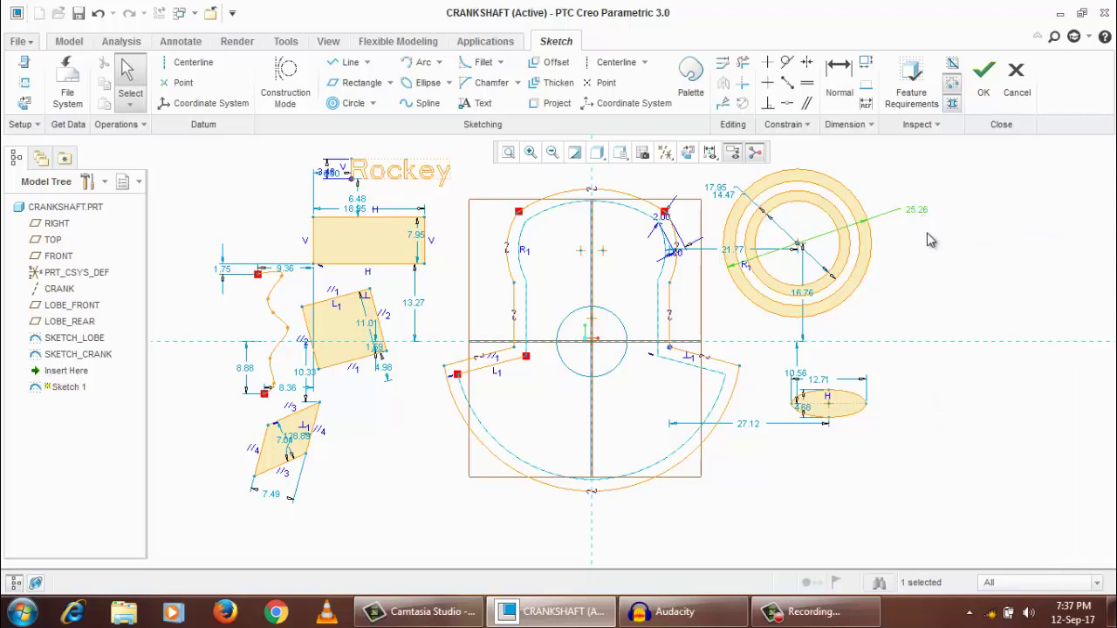
middle_click_drag(926, 252, 908, 287)
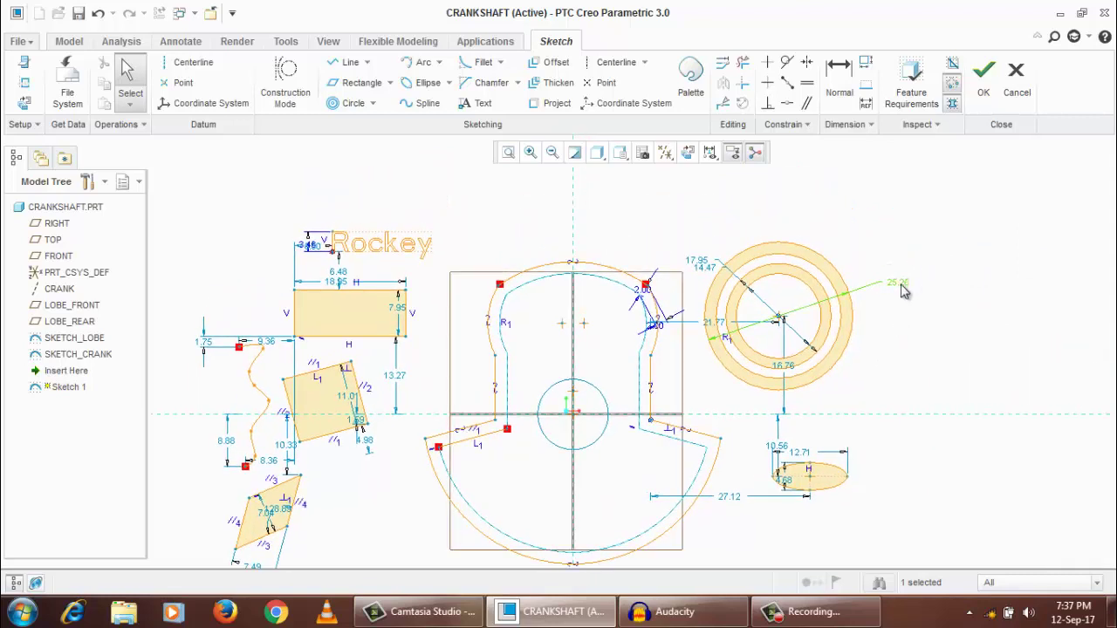
left_click_drag(902, 279, 881, 262)
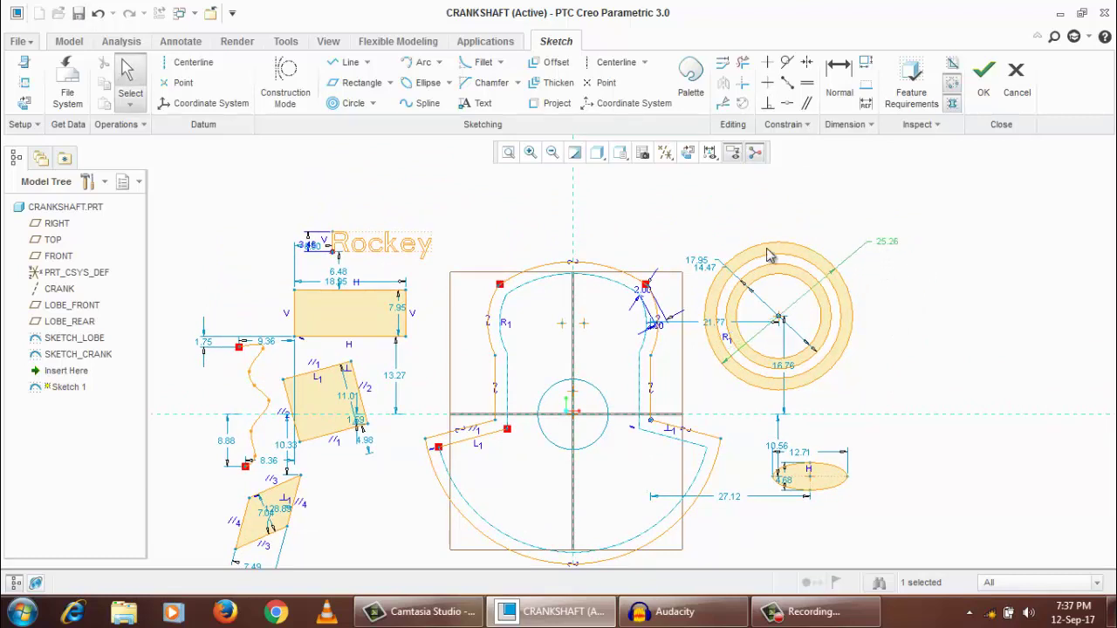
left_click(880, 230)
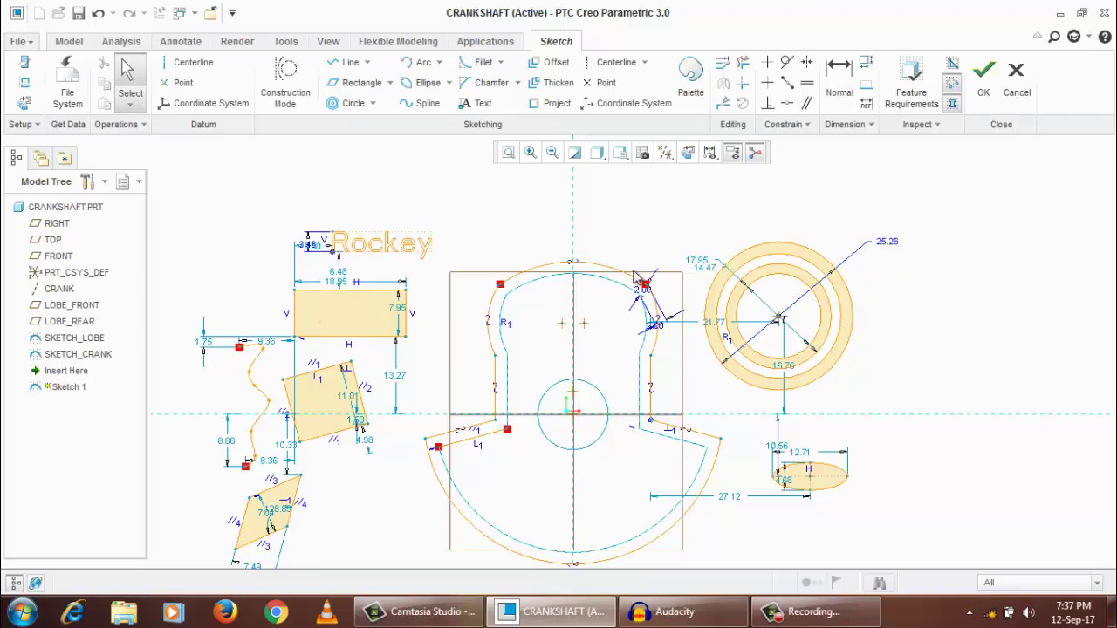
Quit the sketch and confirm discarding all modifications made in it
middle_click_drag(615, 293, 614, 239)
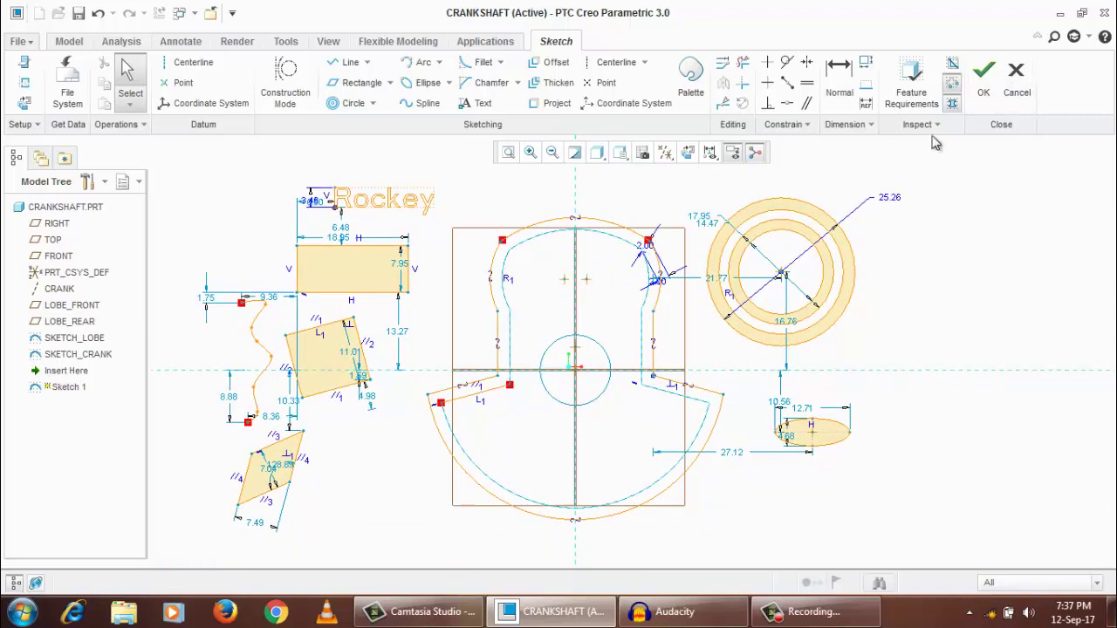
left_click(1028, 91)
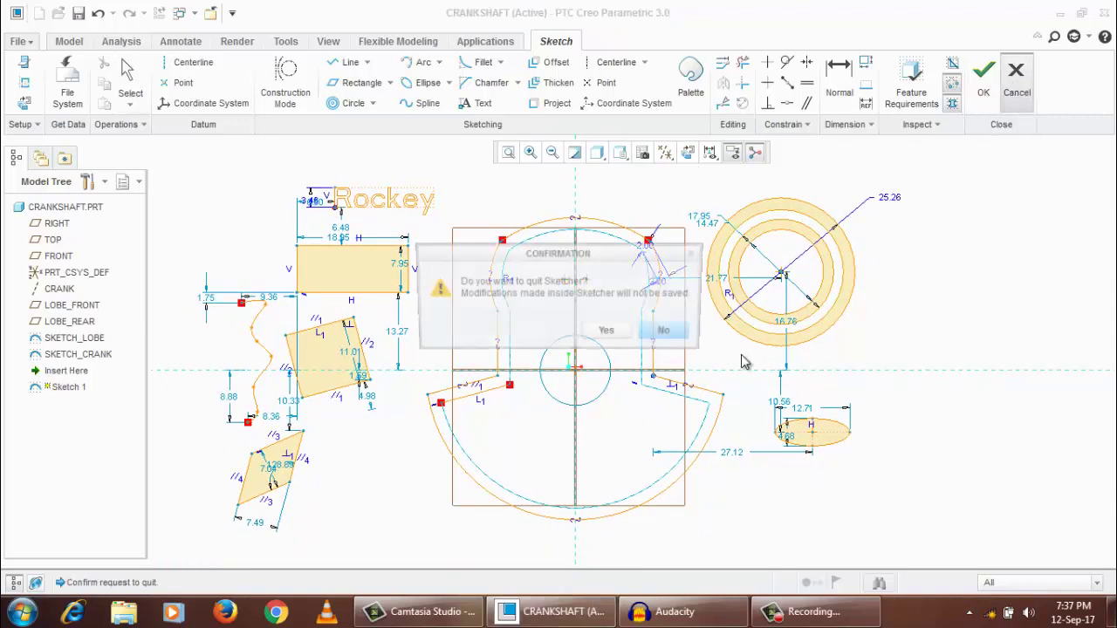
left_click(594, 339)
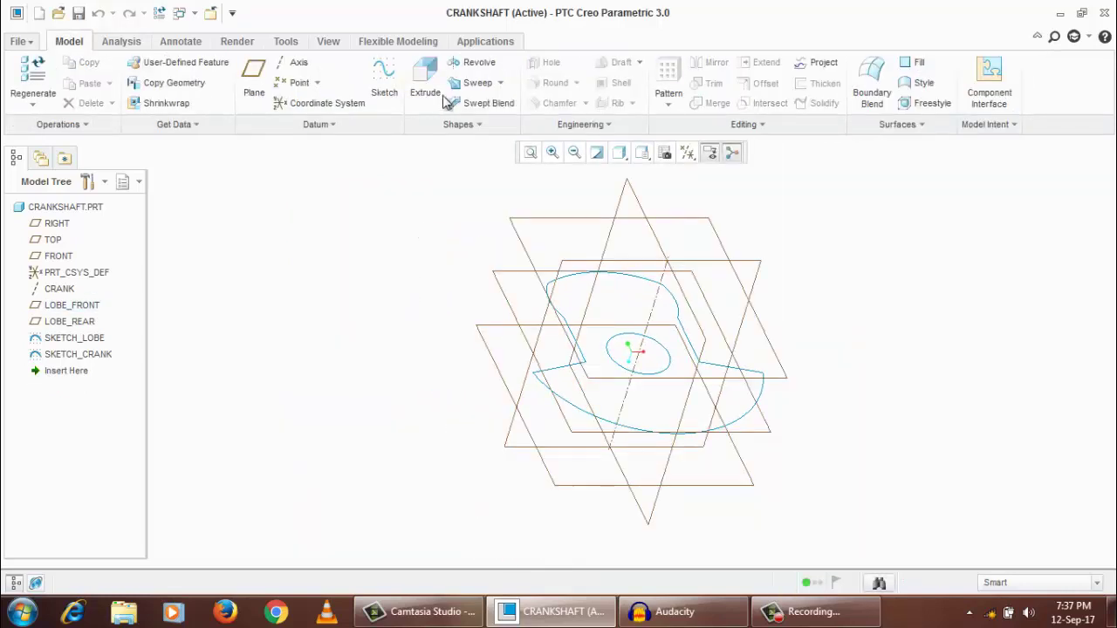
Start a solid extrusion using SKETCH_LOBE as its profile
left_click(569, 284)
left_click(439, 201)
left_click(426, 87)
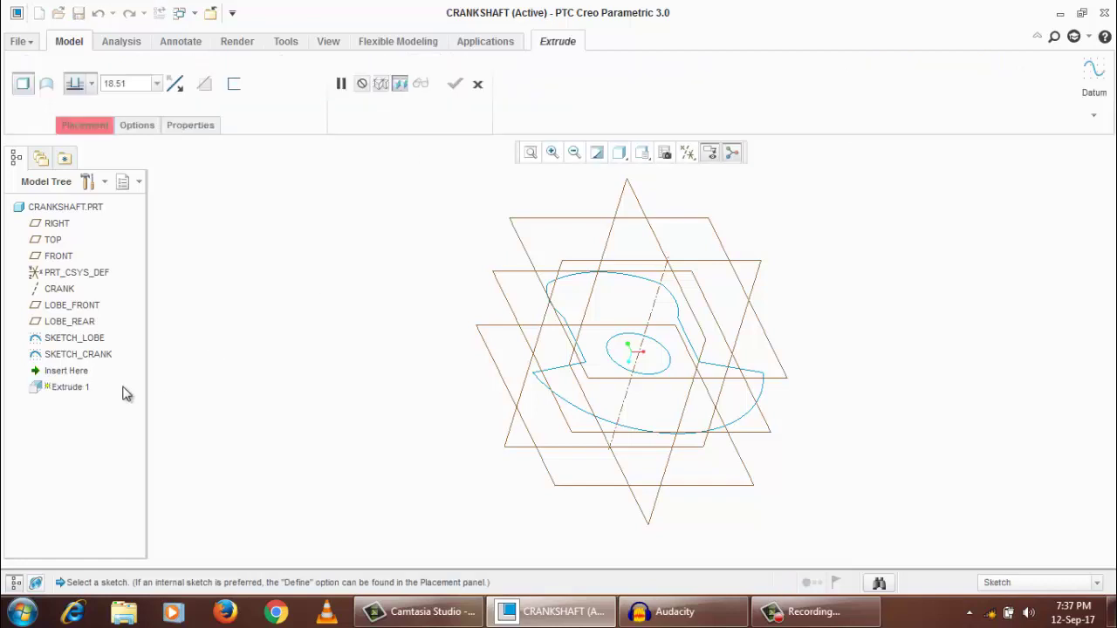
left_click(89, 340)
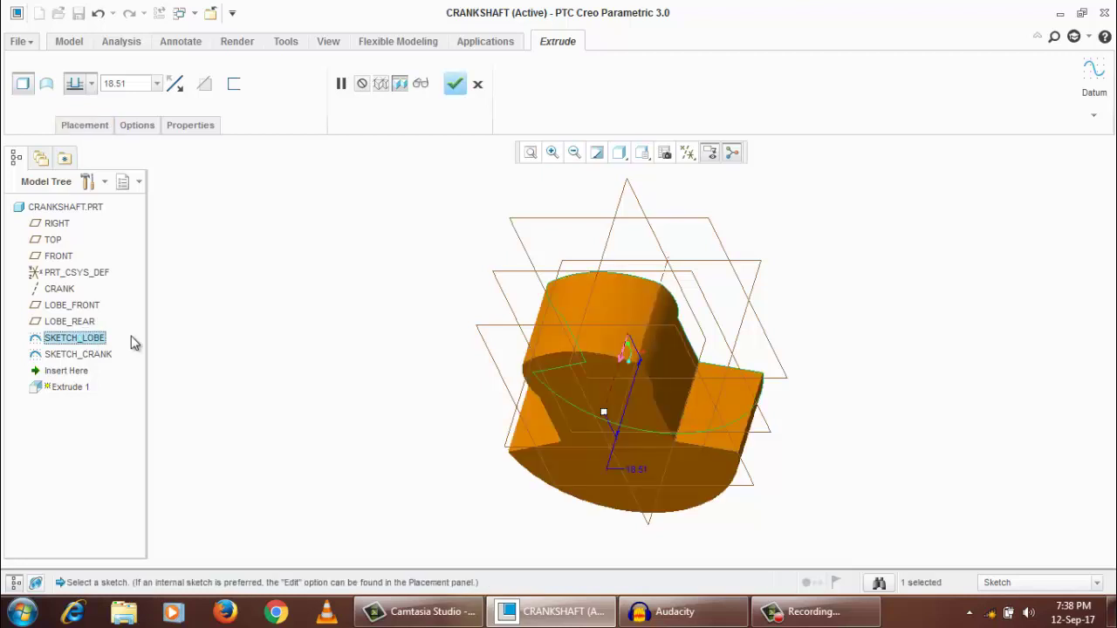
Reverse the lobe extrusion's direction, and flip it back to the original side
middle_click_drag(597, 352, 524, 292)
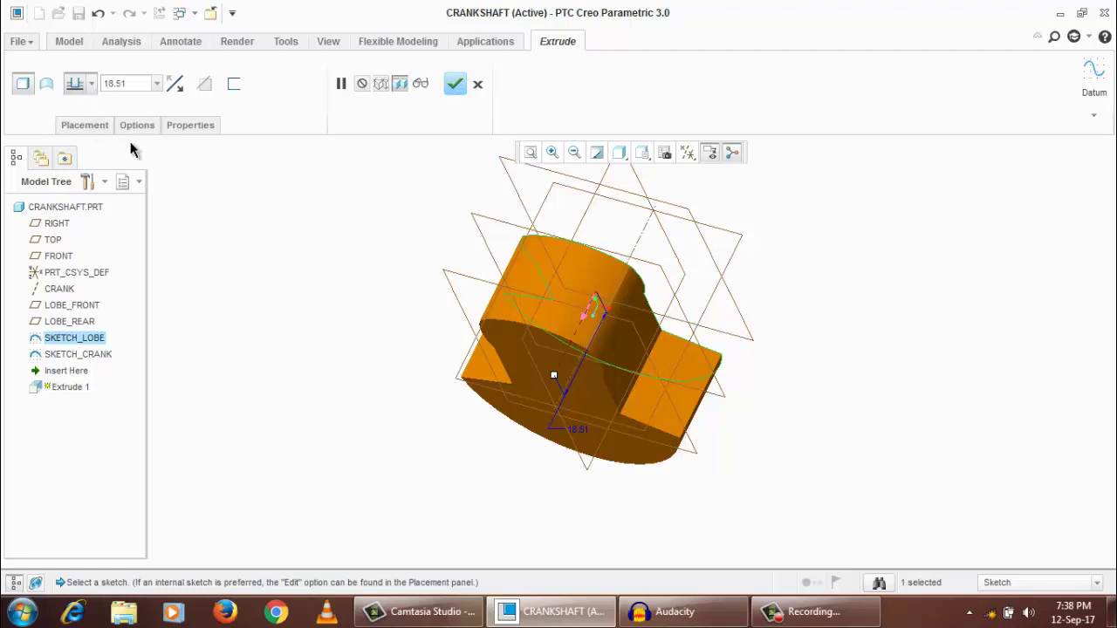
scroll(536, 282, "up", 2)
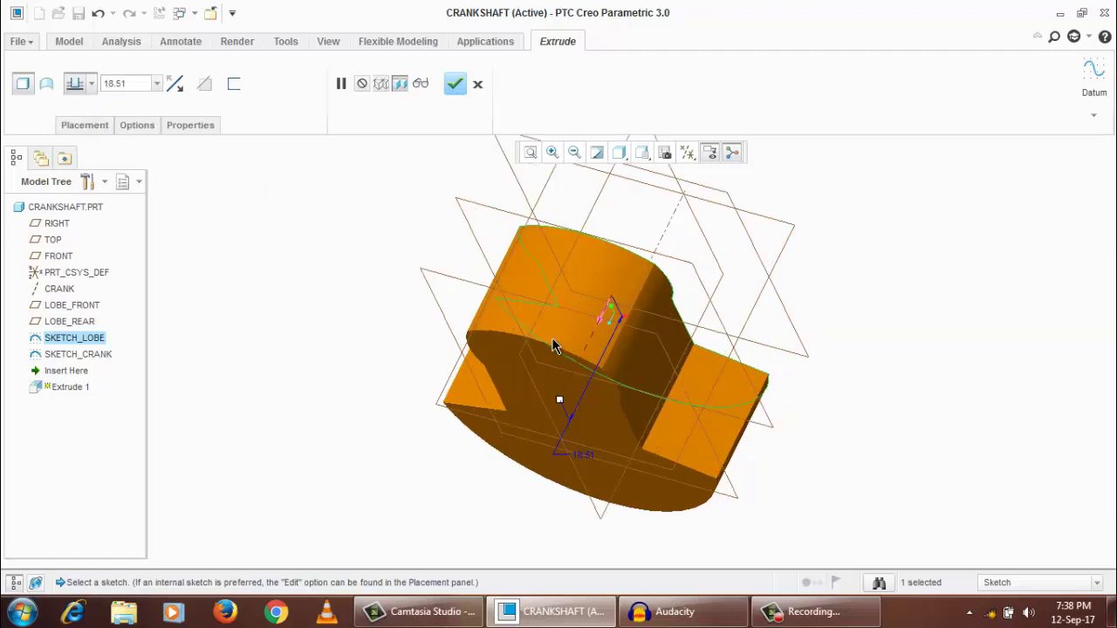
middle_click_drag(553, 344, 551, 349)
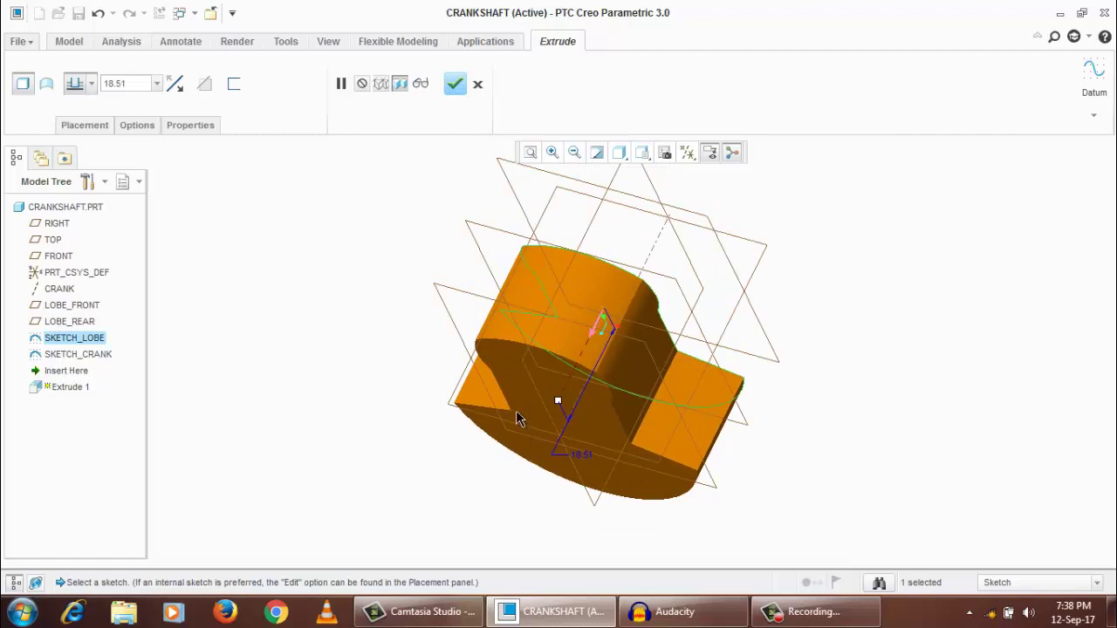
left_click(175, 85)
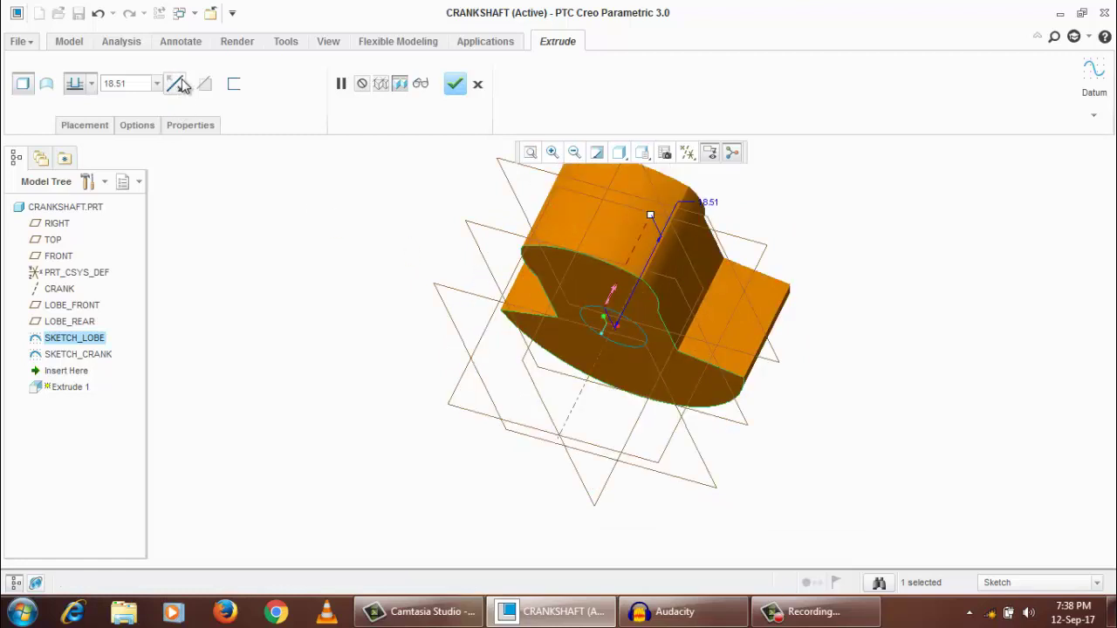
left_click(174, 84)
Make the lobe extrusion symmetric about its sketch plane with a total depth of 20
left_click(92, 85)
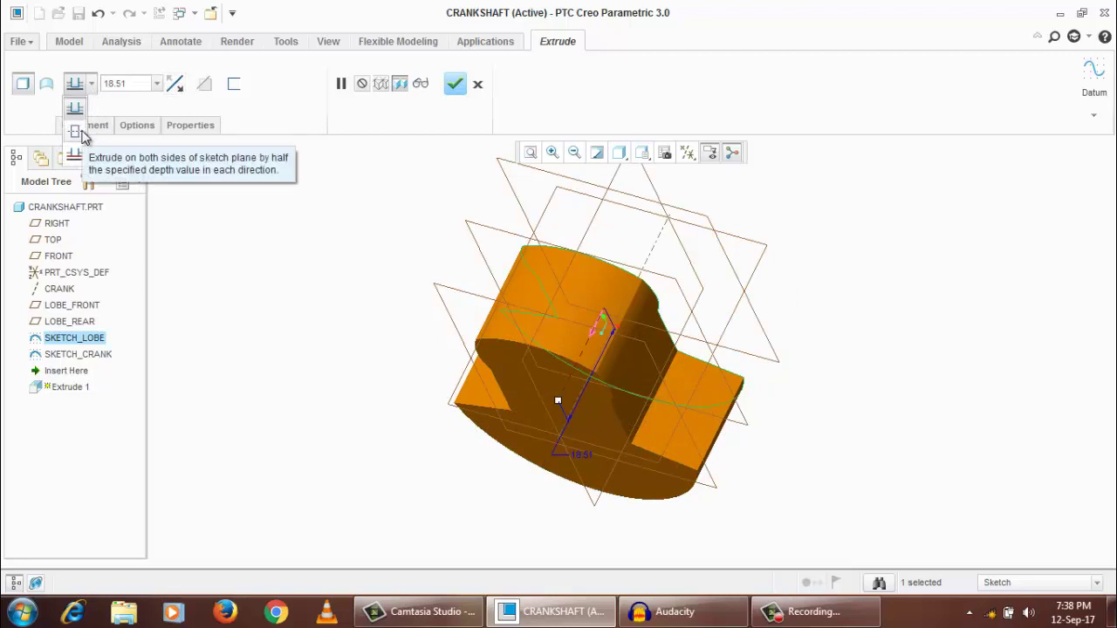
left_click(76, 131)
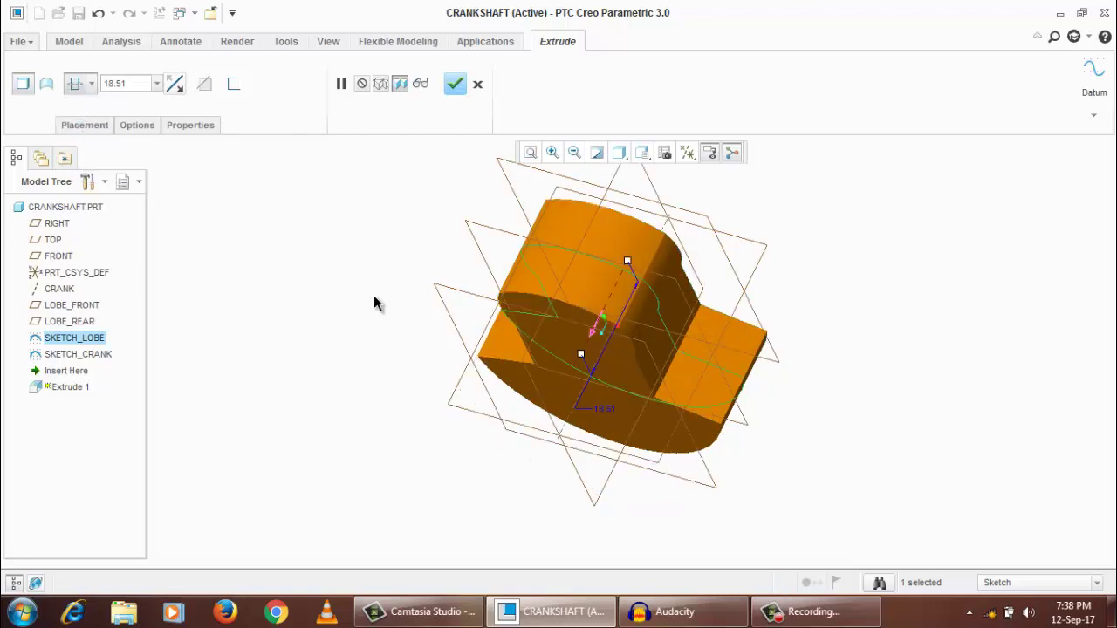
double_click(128, 83)
type("20")
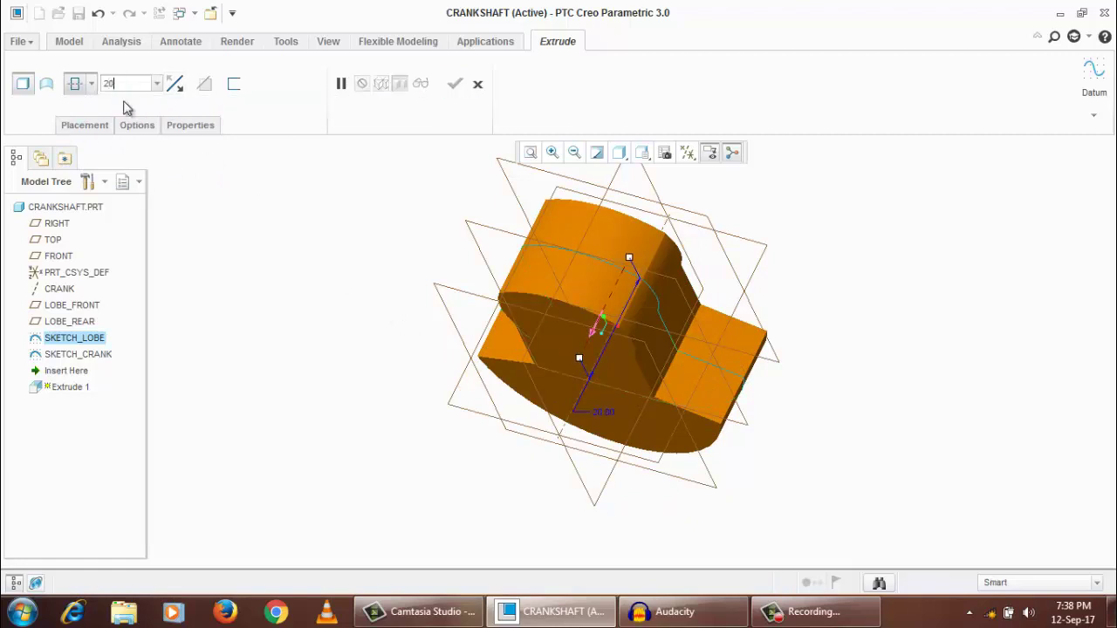
key("Return")
middle_click_drag(586, 376, 502, 384)
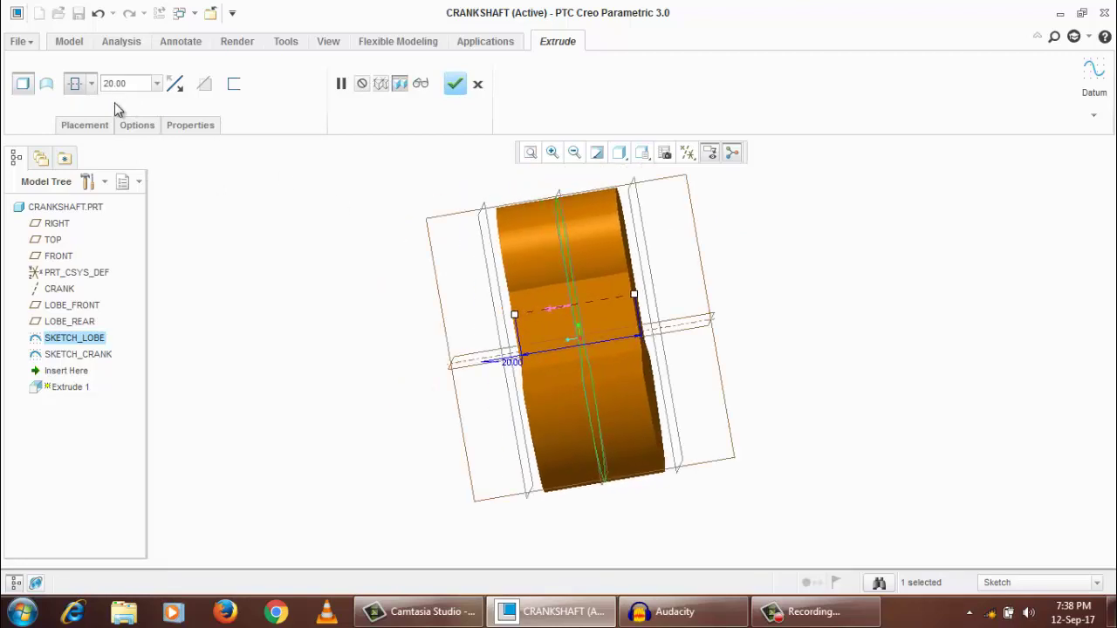
Change the first side of the lobe extrusion to a Blind depth of 10
left_click(83, 125)
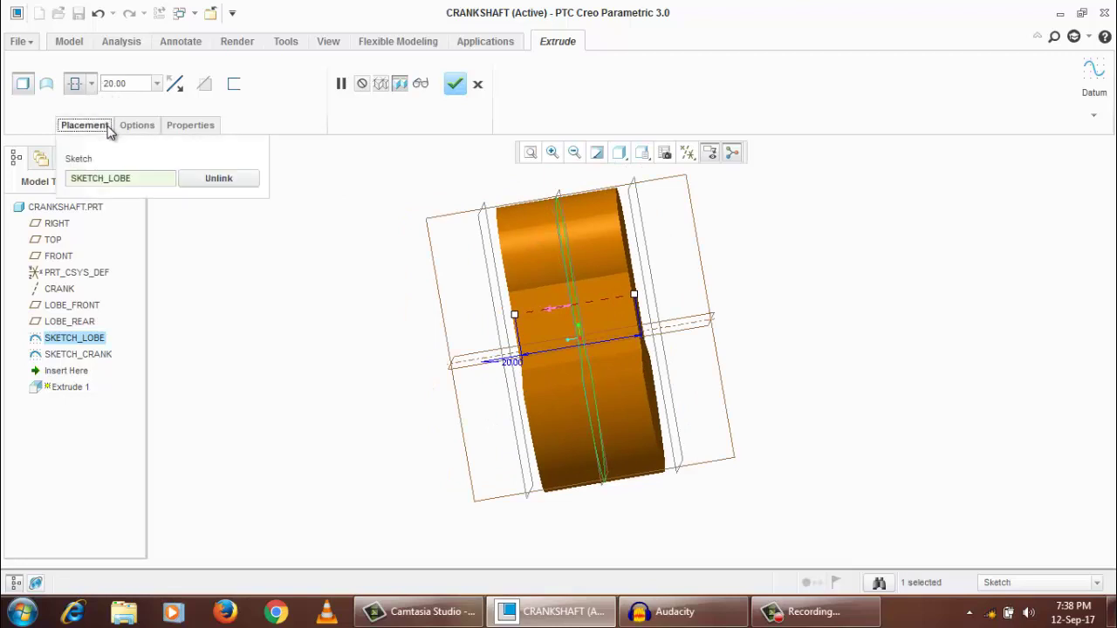
left_click(137, 127)
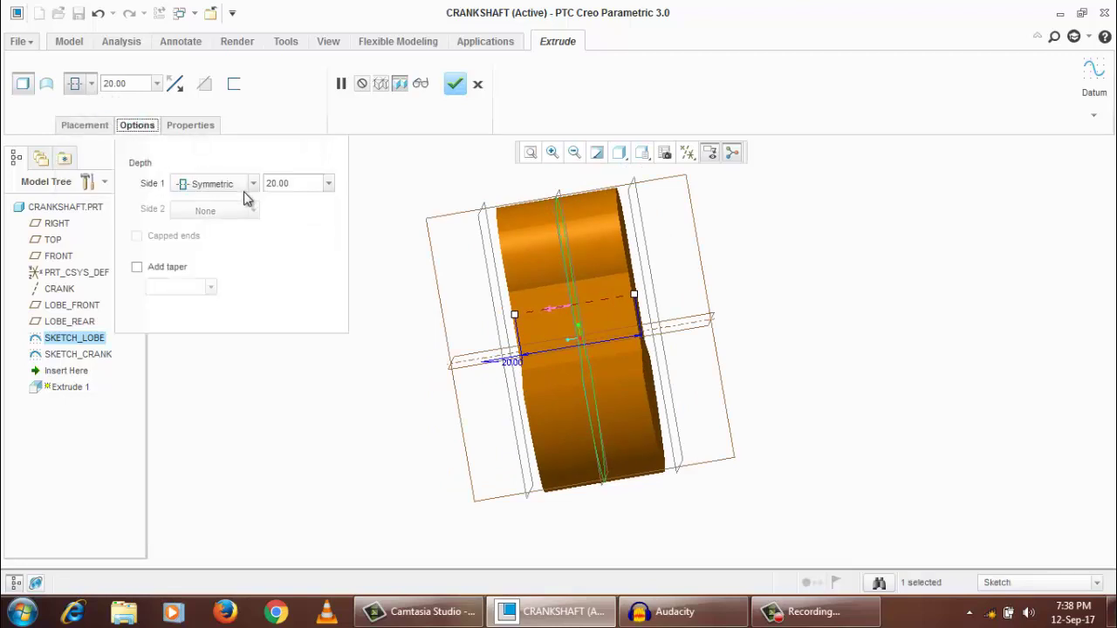
left_click(90, 84)
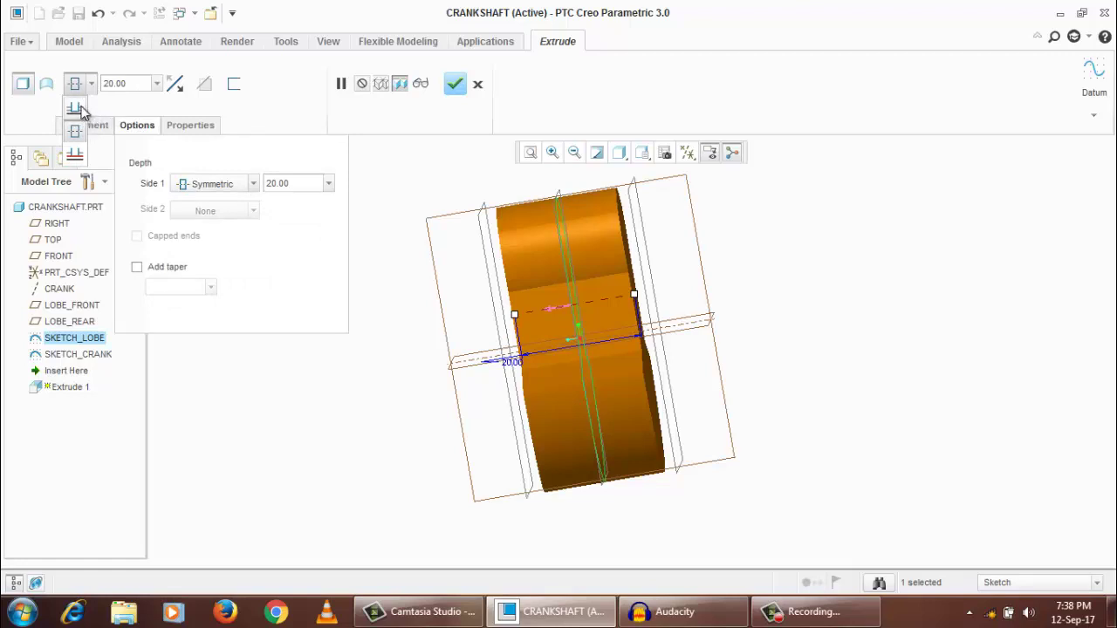
left_click(77, 109)
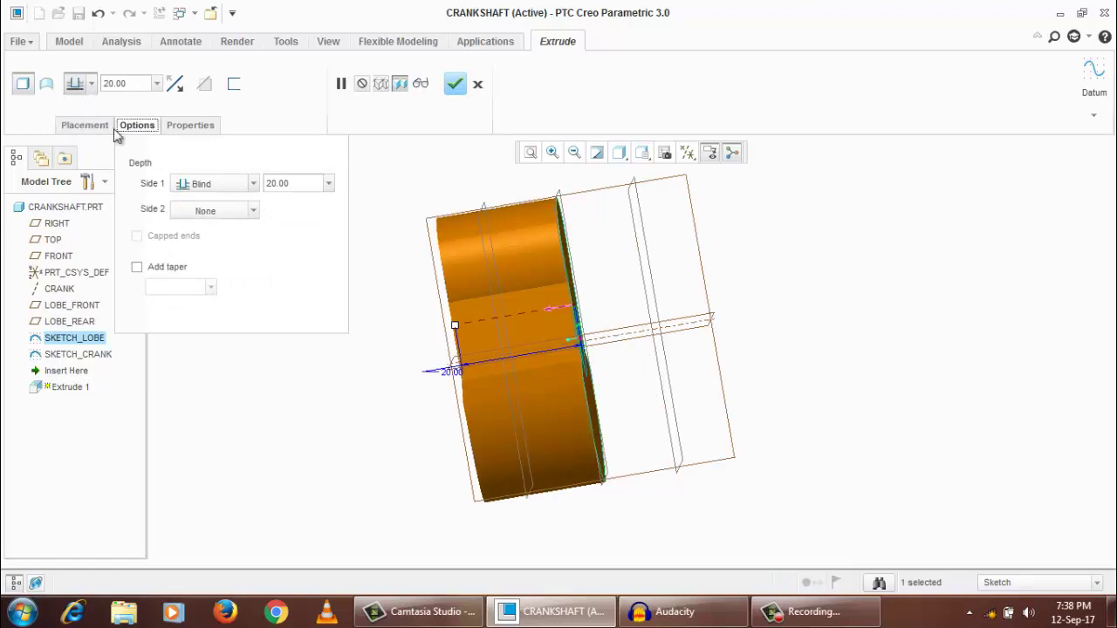
double_click(300, 184)
type("10")
key("Return")
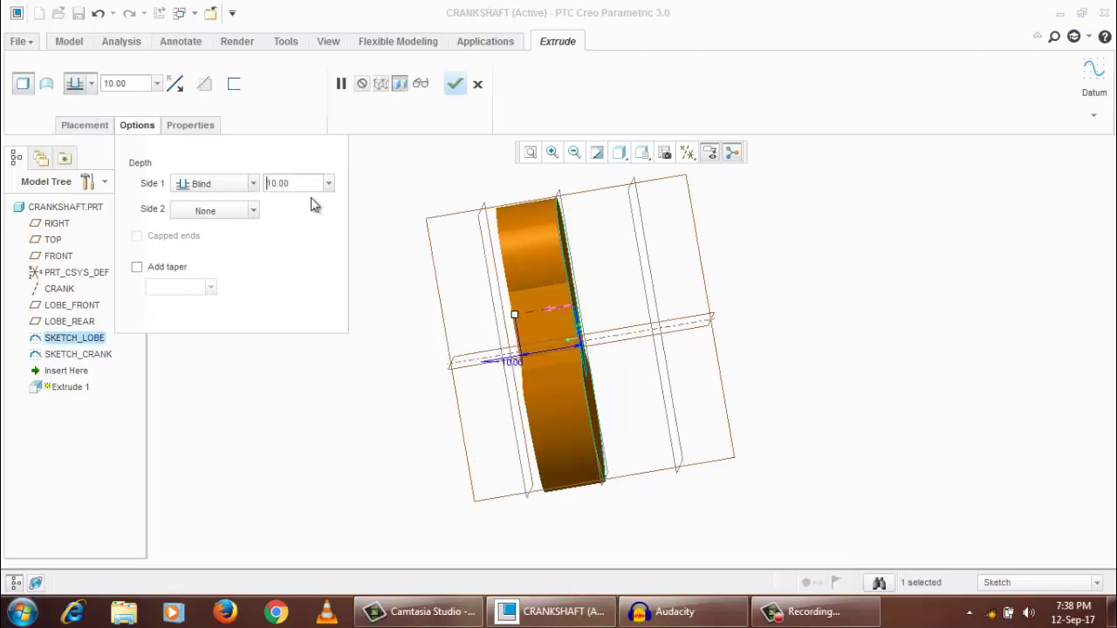
Add a second extrusion side with a Blind depth of 8 and return to the default view orientation
left_click(247, 212)
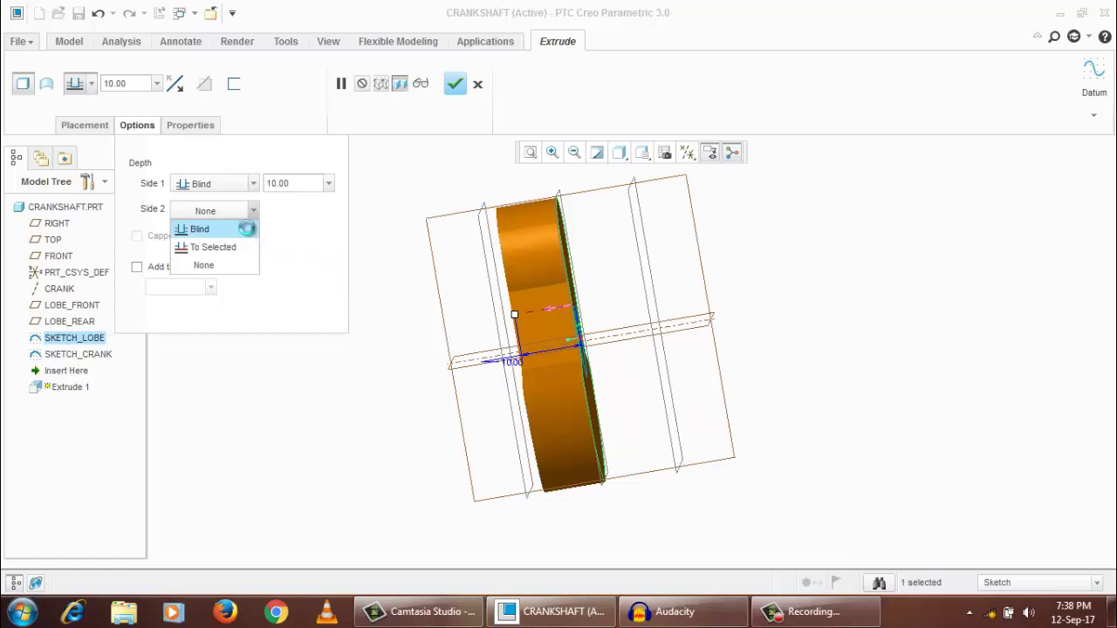
left_click(248, 230)
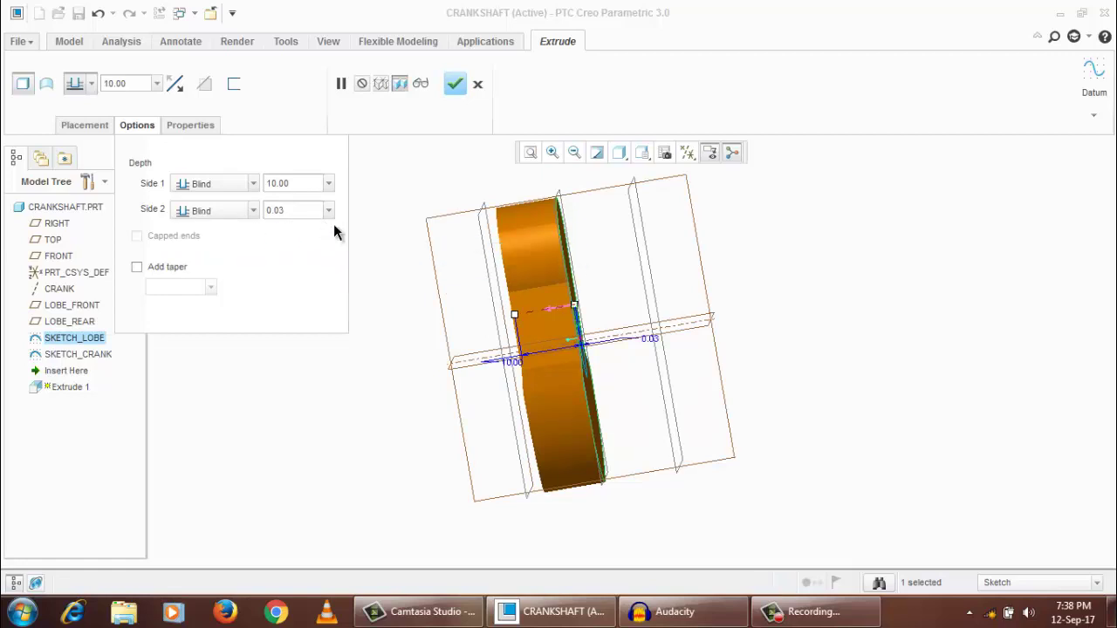
scroll(530, 271, "up", 1)
double_click(296, 214)
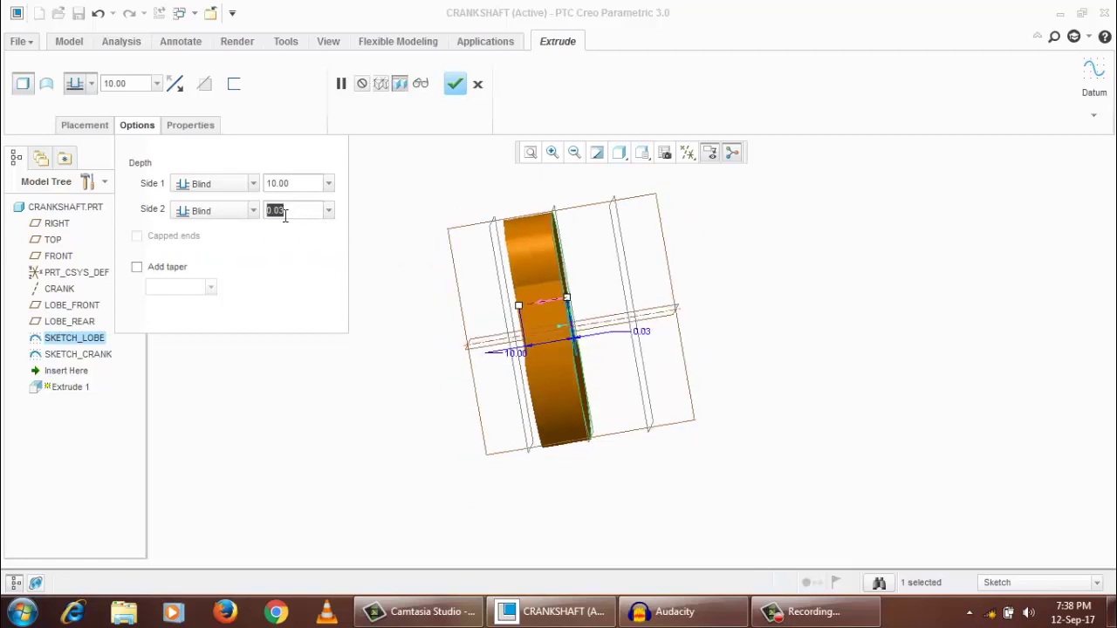
type("8")
key("Return")
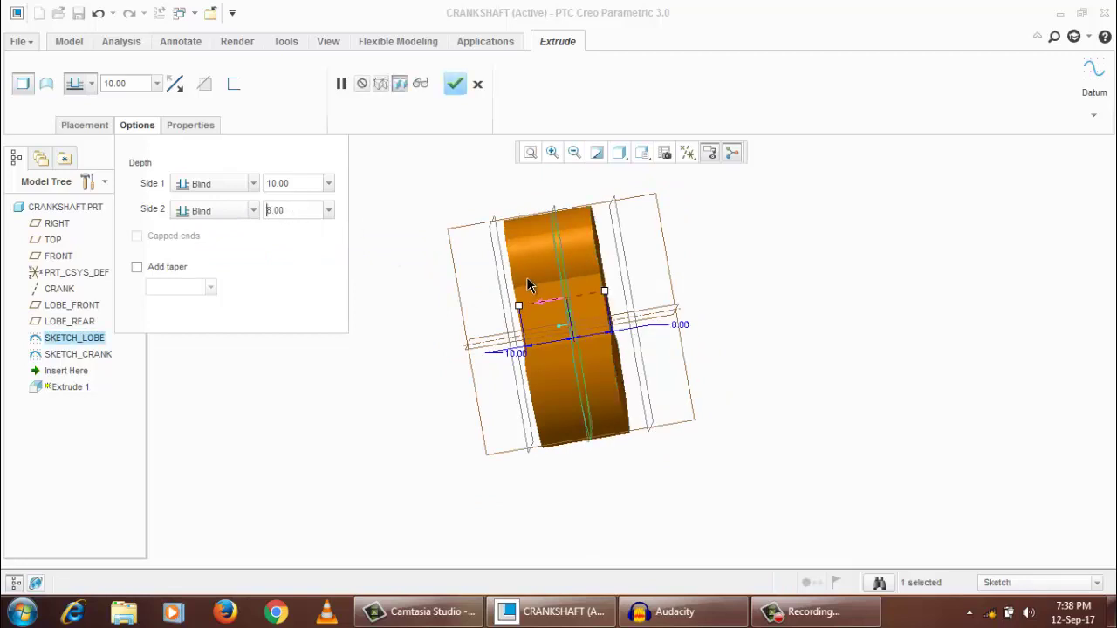
key("ctrl+d")
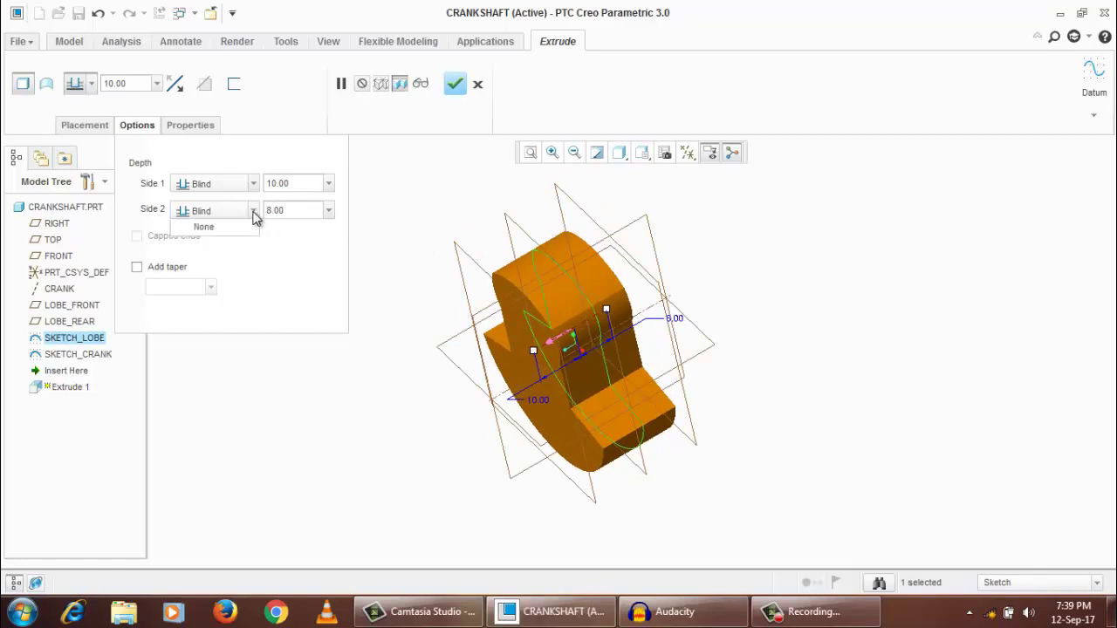
left_click(252, 212)
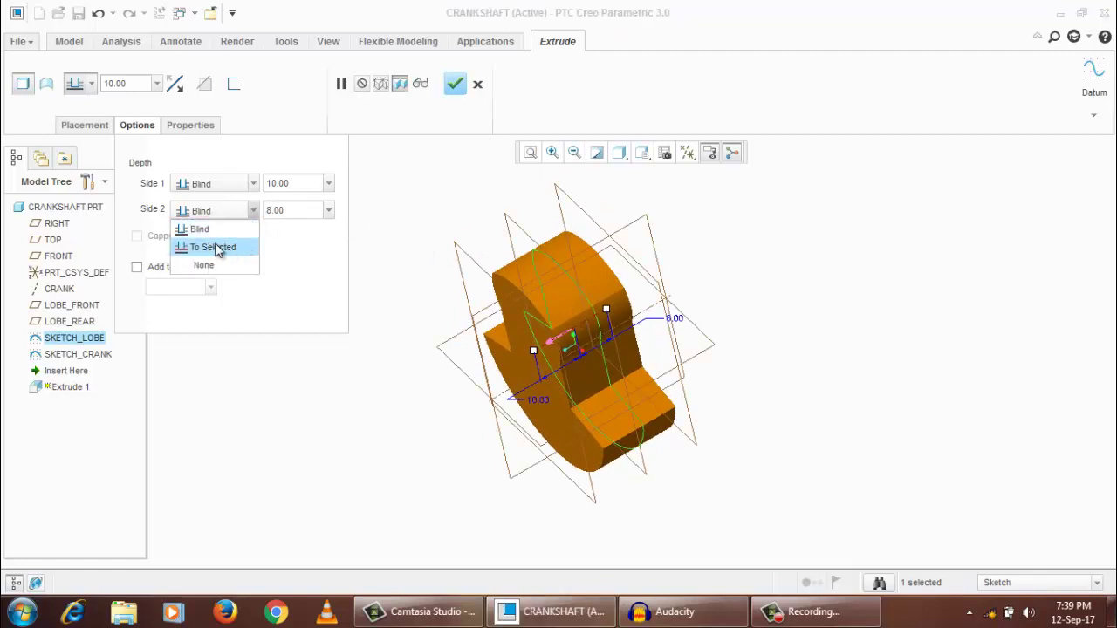
left_click(230, 209)
left_click(151, 127)
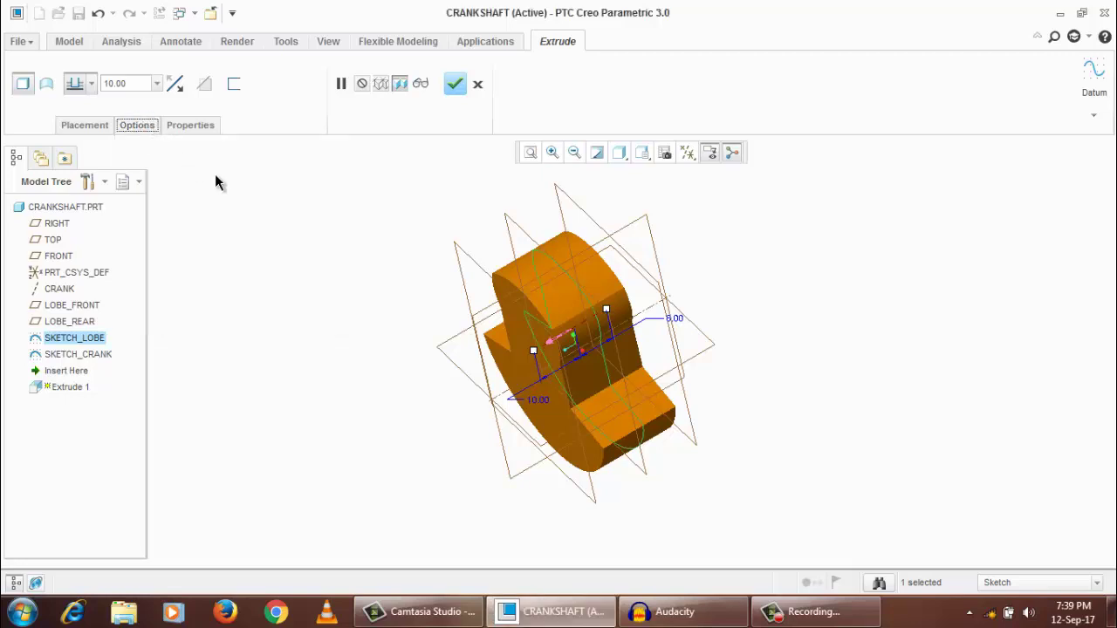
left_click(142, 128)
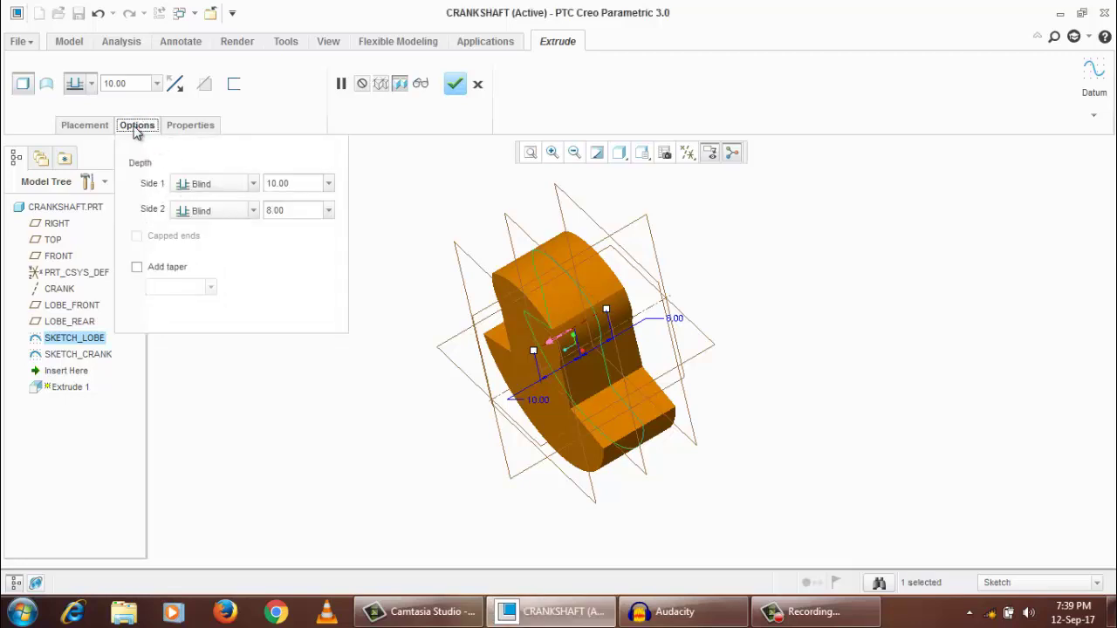
left_click(138, 129)
Extrude the first side of the lobe up to the LOBE_FRONT datum plane with the To Selected depth option
left_click(90, 83)
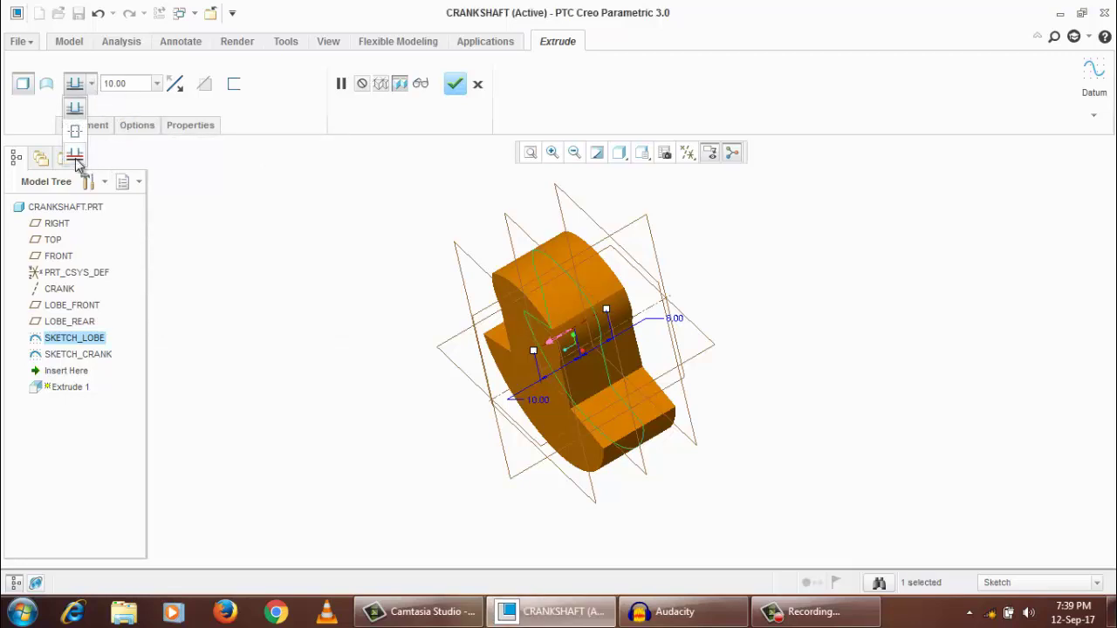
left_click(75, 160)
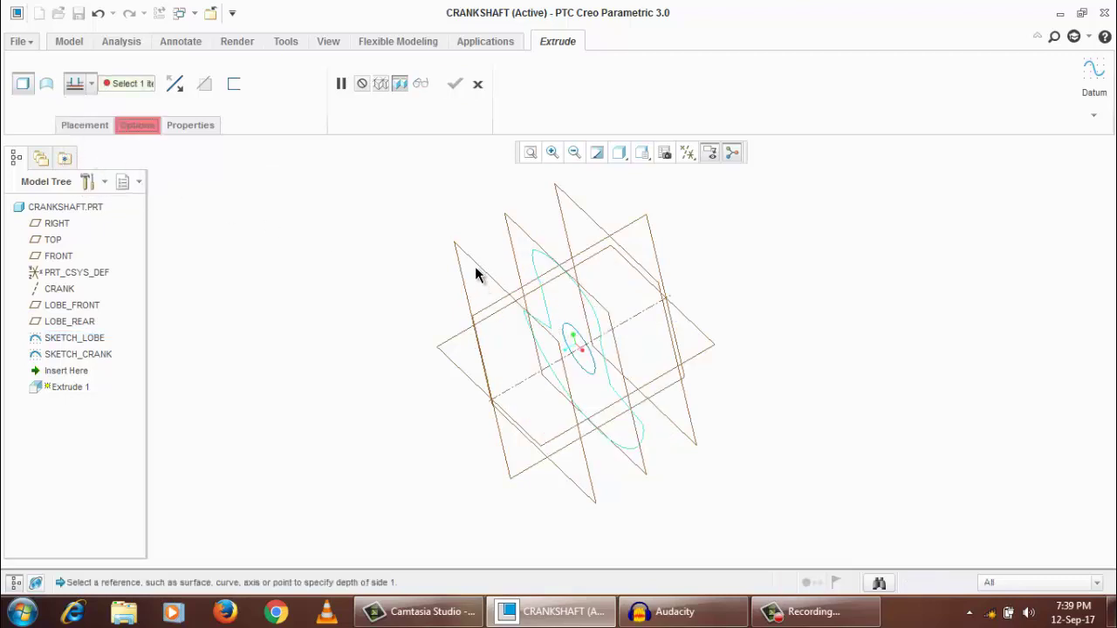
left_click(91, 83)
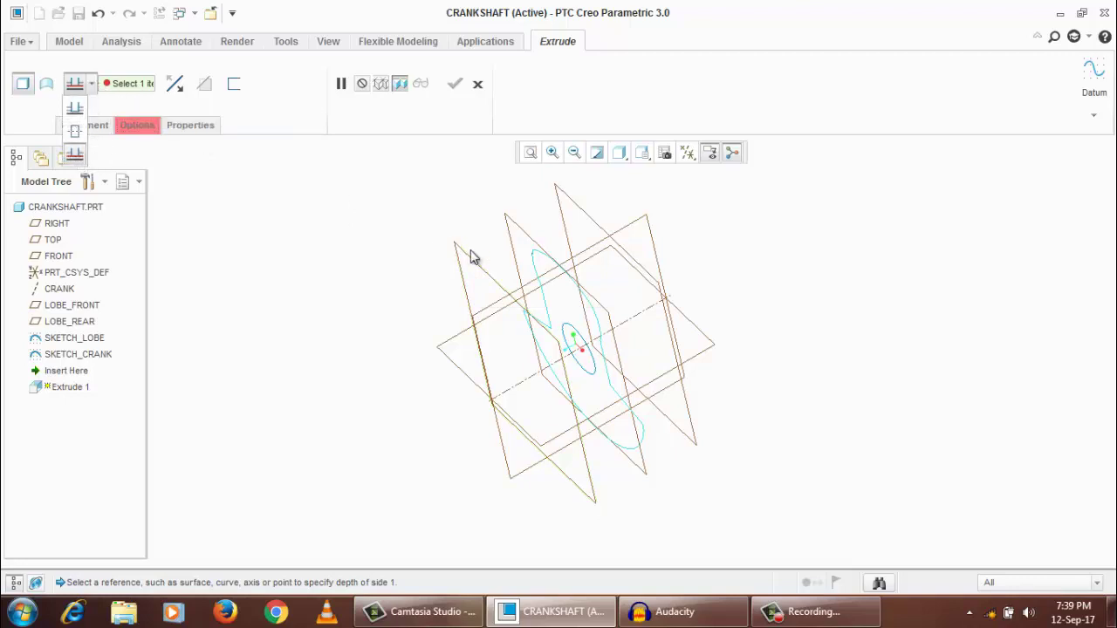
left_click(129, 88)
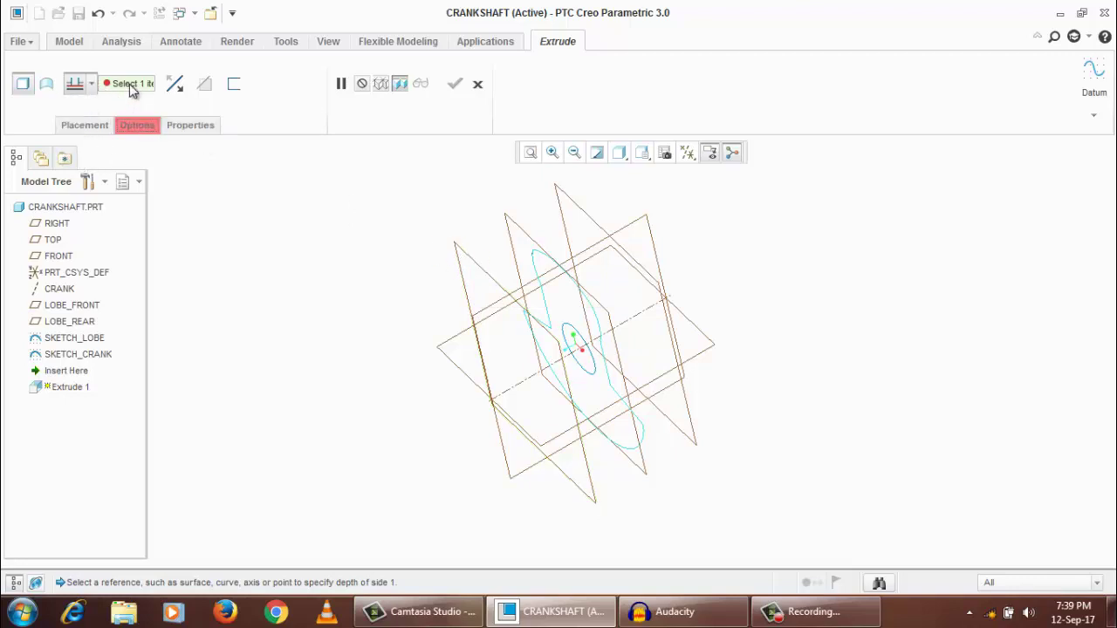
left_click(129, 84)
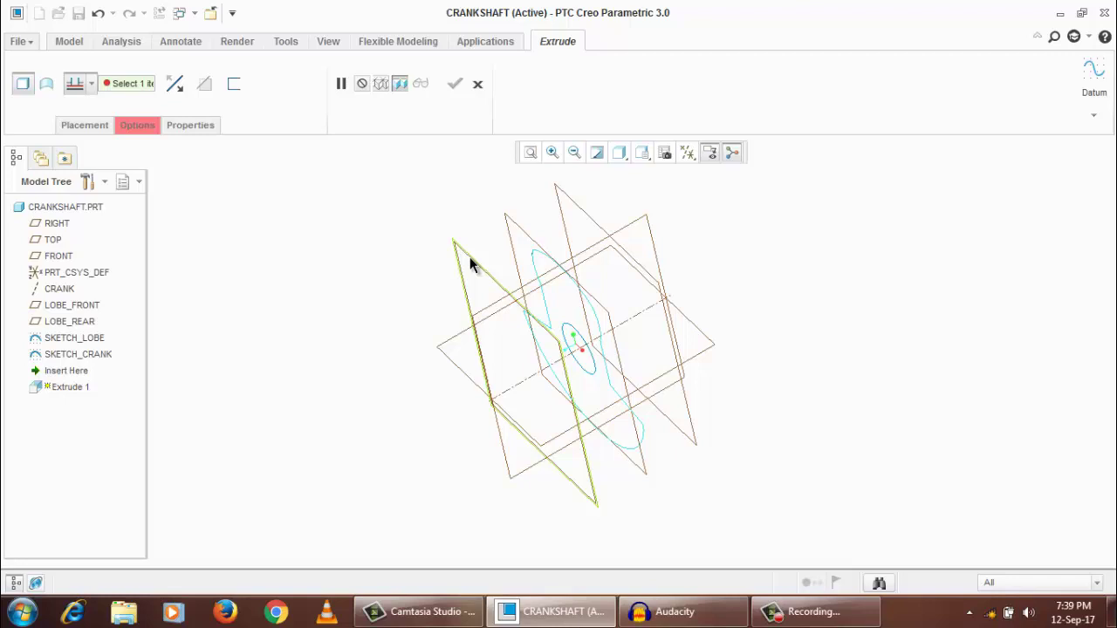
left_click(466, 257)
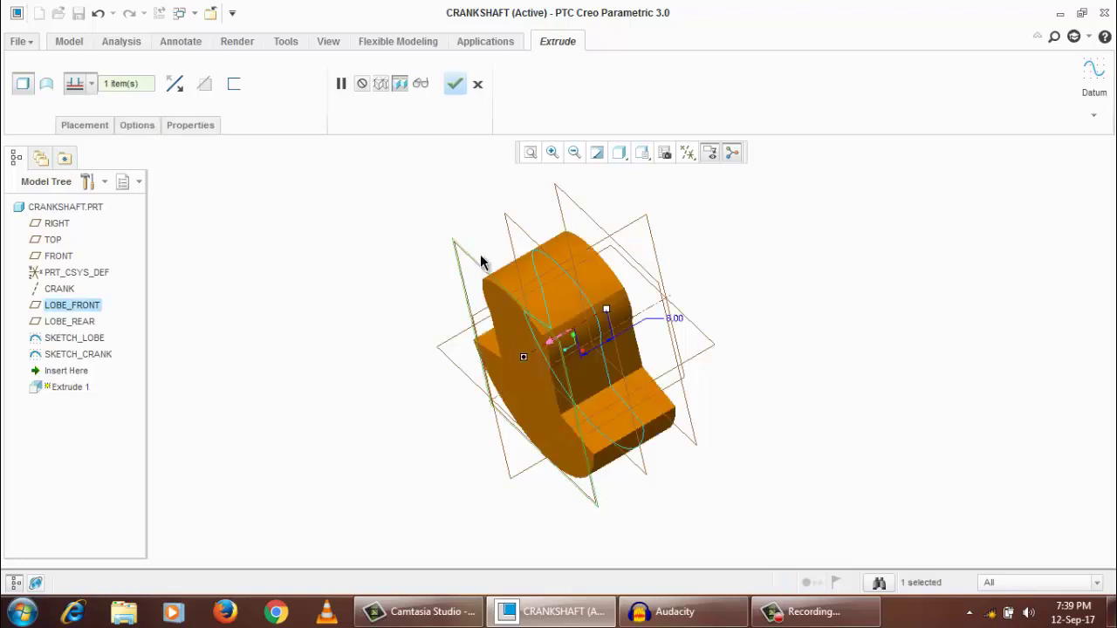
mouse_move(466, 254)
middle_mouse_down()
mouse_move(494, 236)
mouse_move(467, 250)
mouse_move(464, 267)
middle_mouse_up()
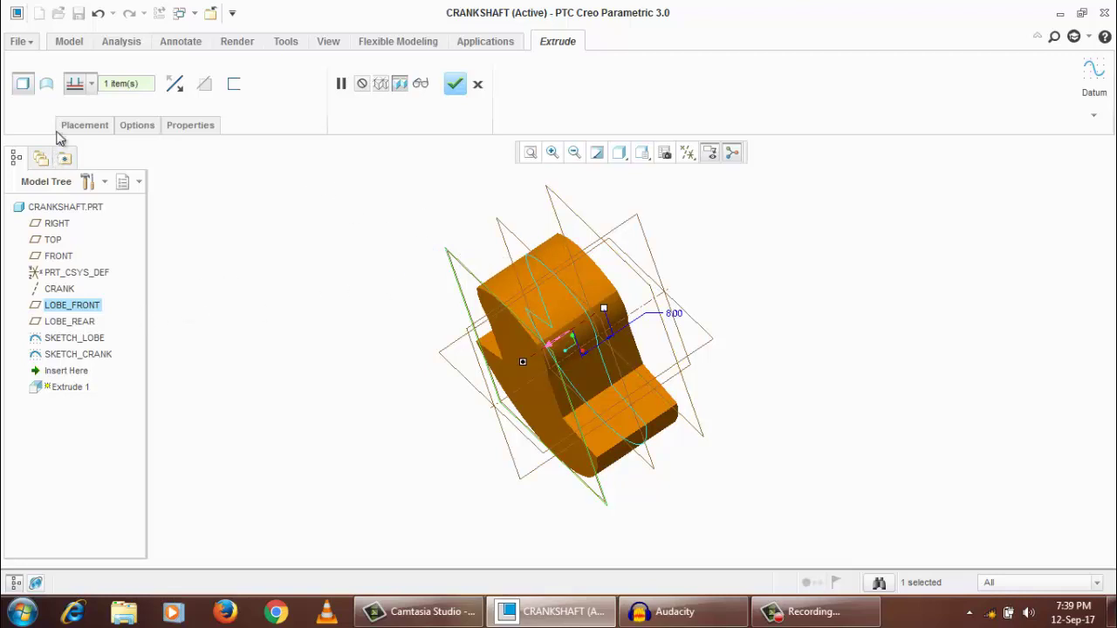
Set the second side's depth to To Selected, ending at the LOBE_REAR datum plane
left_click(87, 126)
left_click(133, 126)
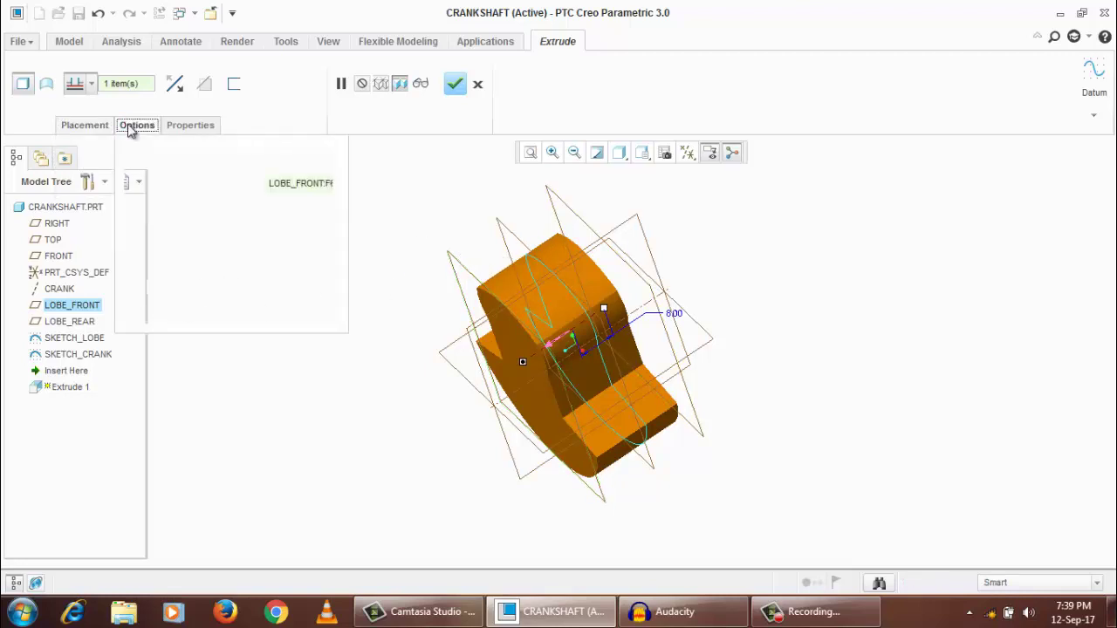
left_click(252, 211)
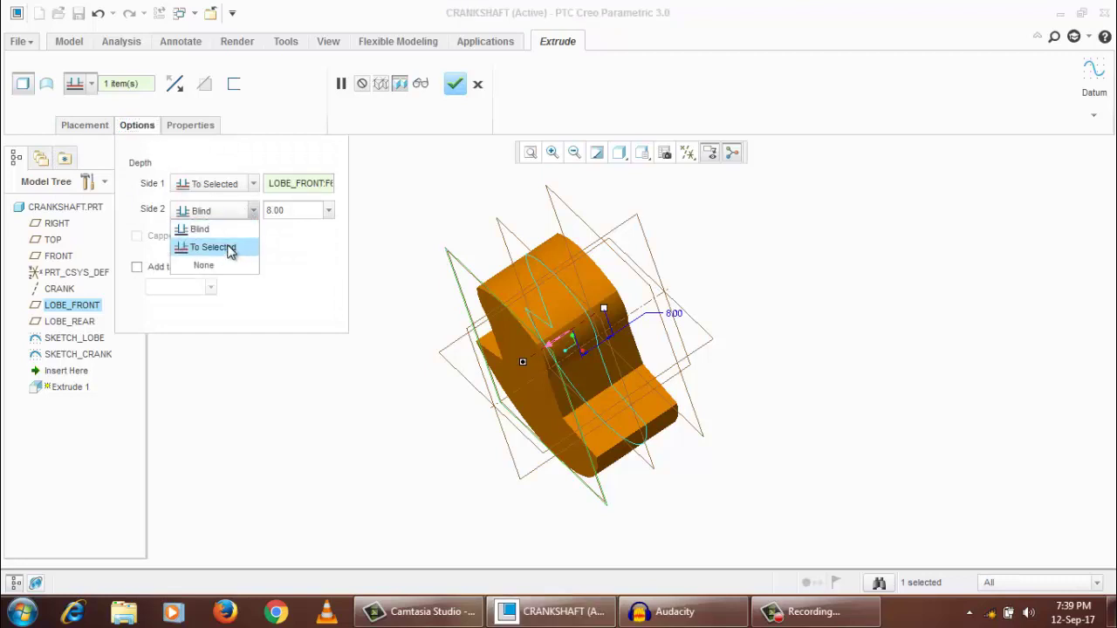
left_click(228, 247)
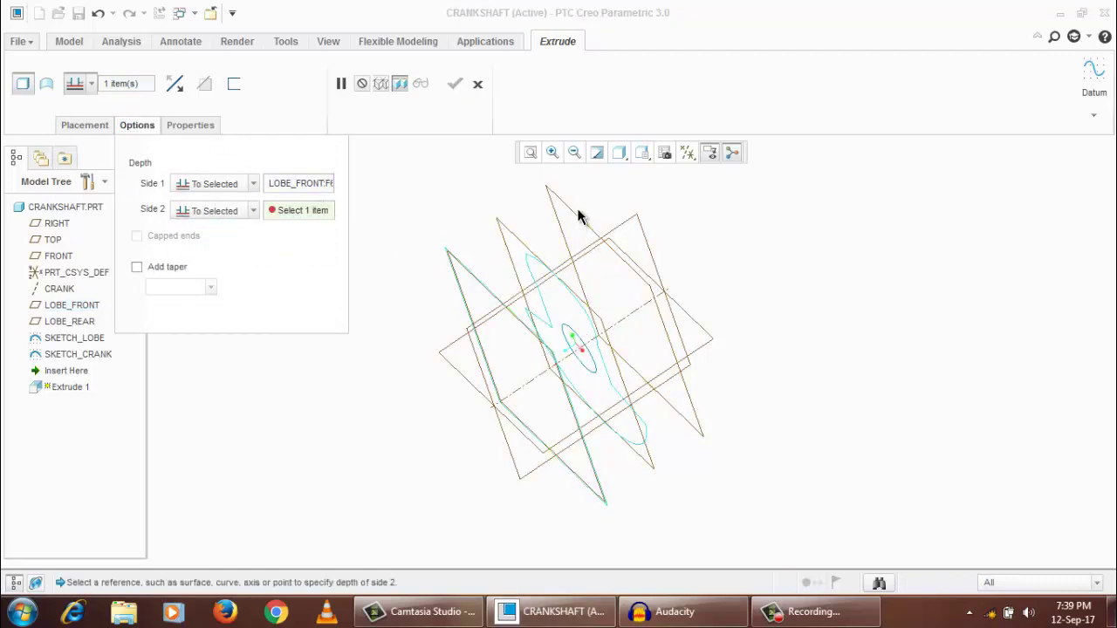
left_click(74, 322)
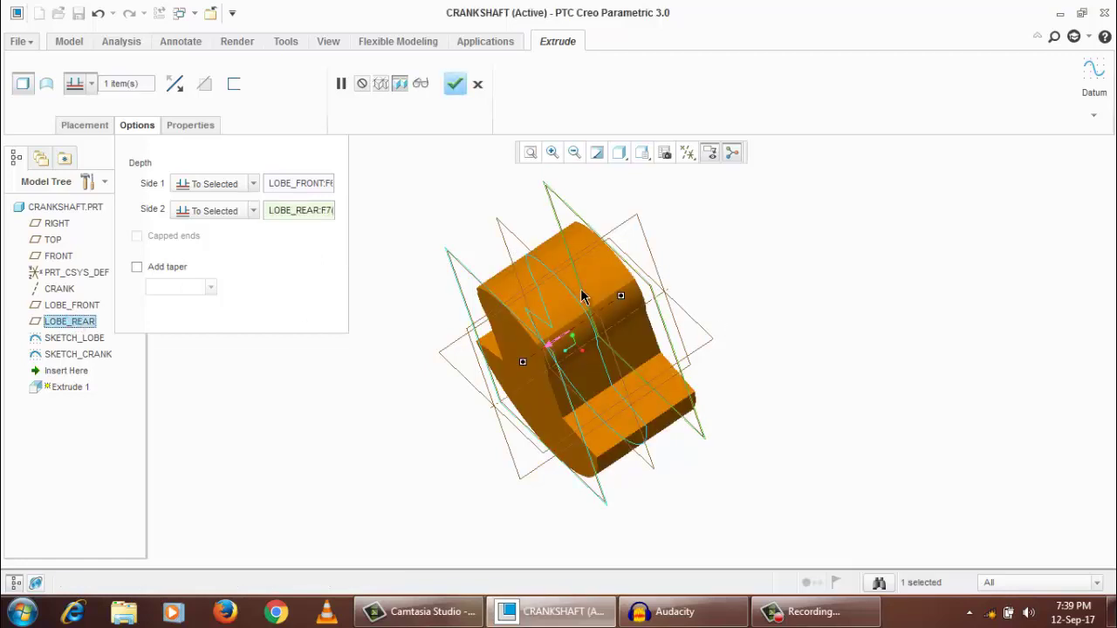
middle_click_drag(584, 244, 472, 204)
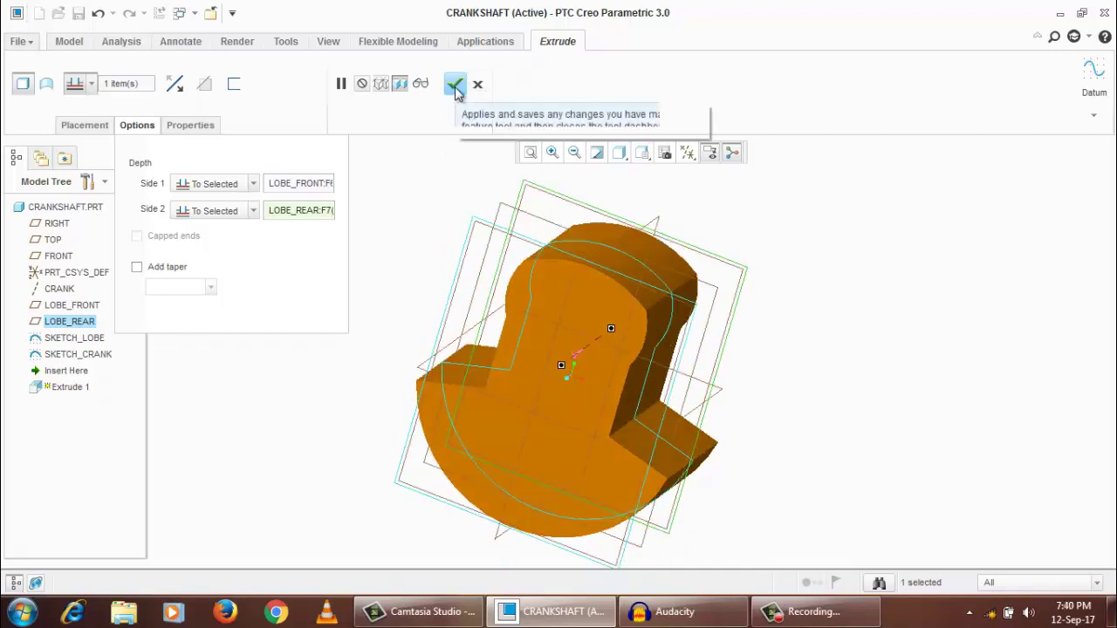
Complete the lobe extrusion between the LOBE_FRONT and LOBE_REAR planes and reopen its definition for editing
left_click(455, 85)
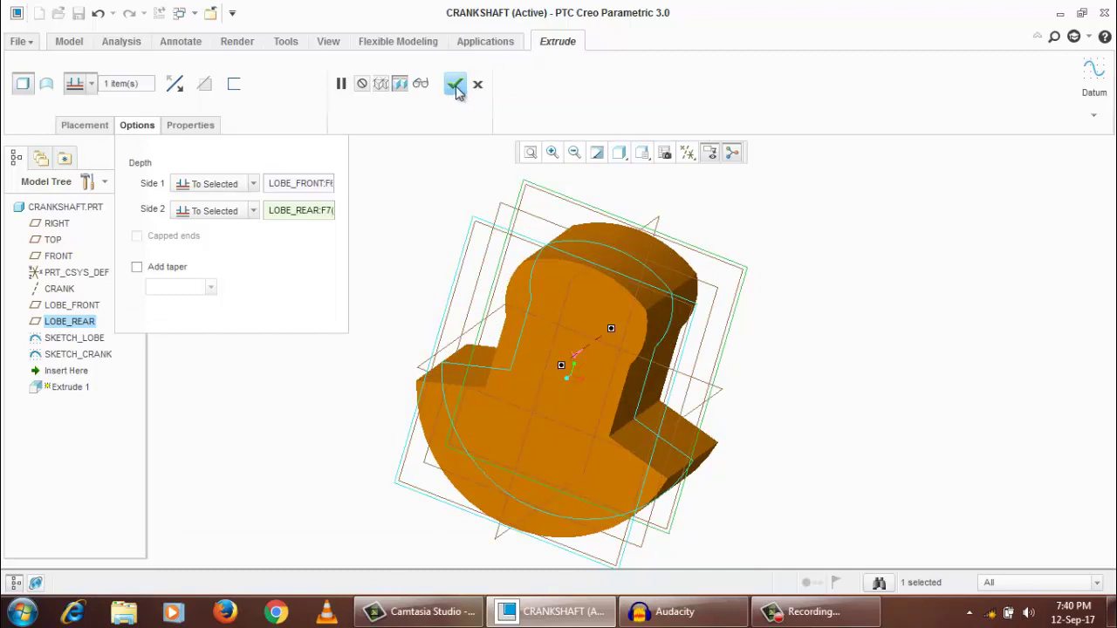
left_click(257, 284)
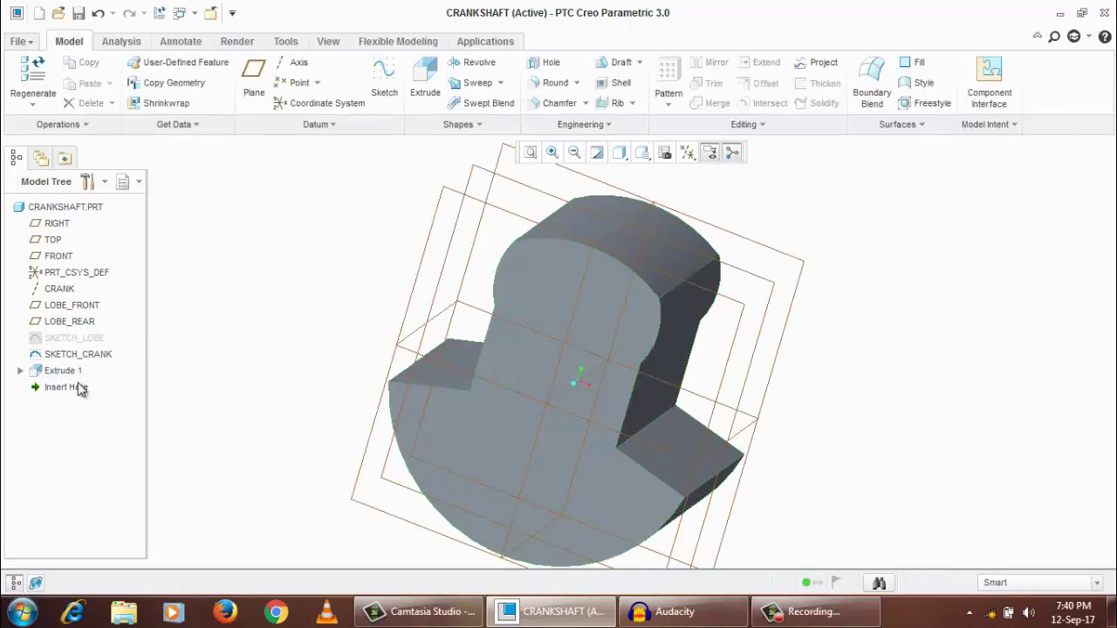
left_click(69, 376)
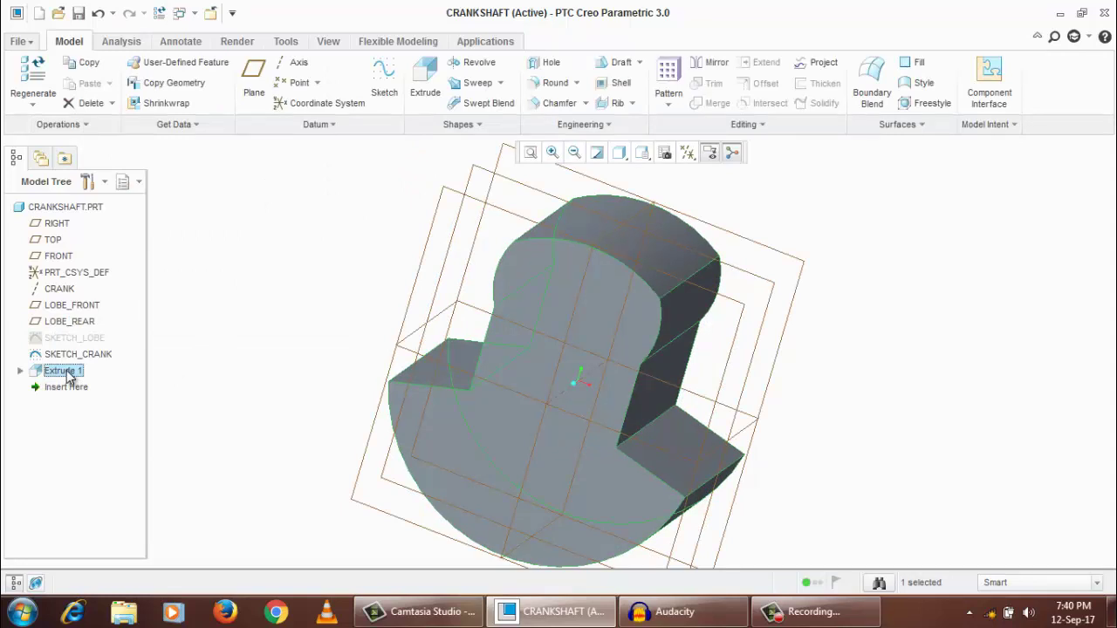
right_click(68, 375)
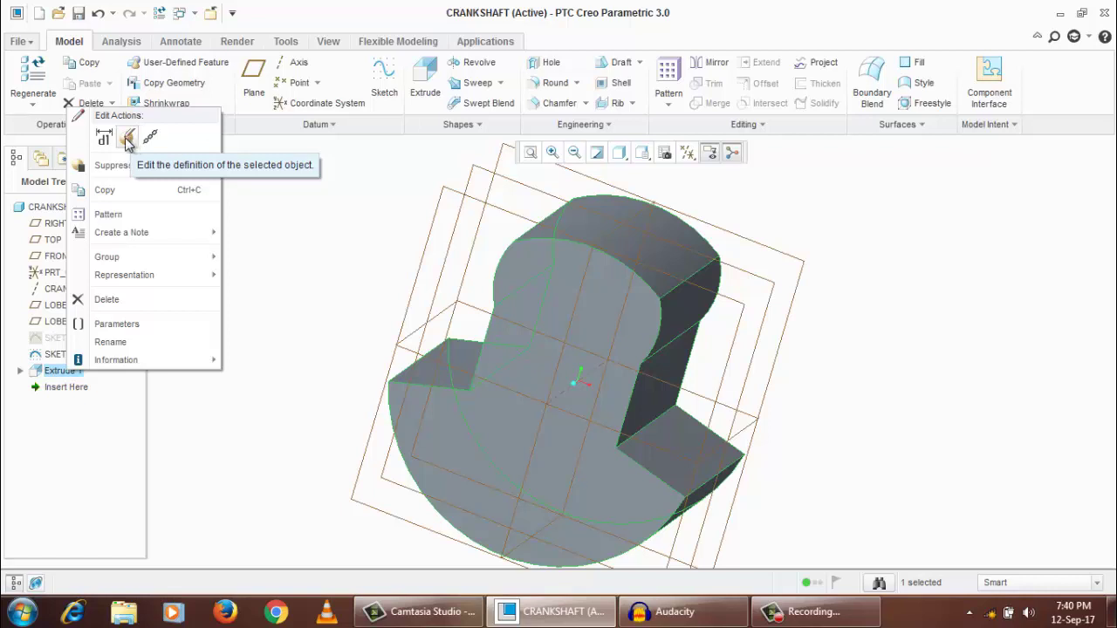
left_click(127, 142)
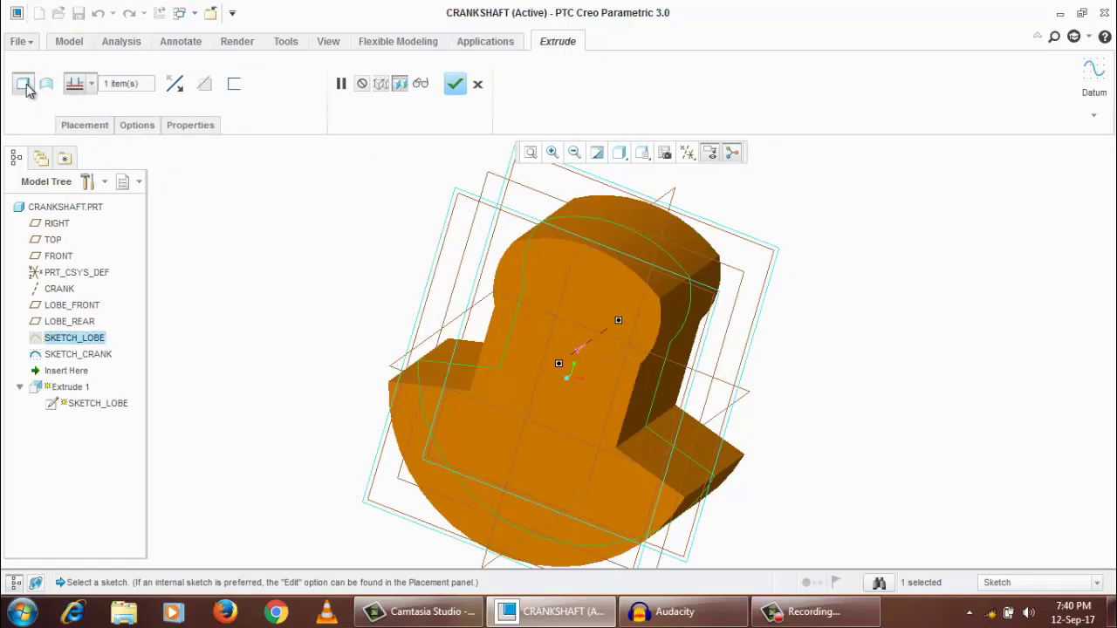
Switch the lobe extrusion to a surface, inspect it, and change it back to a solid
left_click(48, 87)
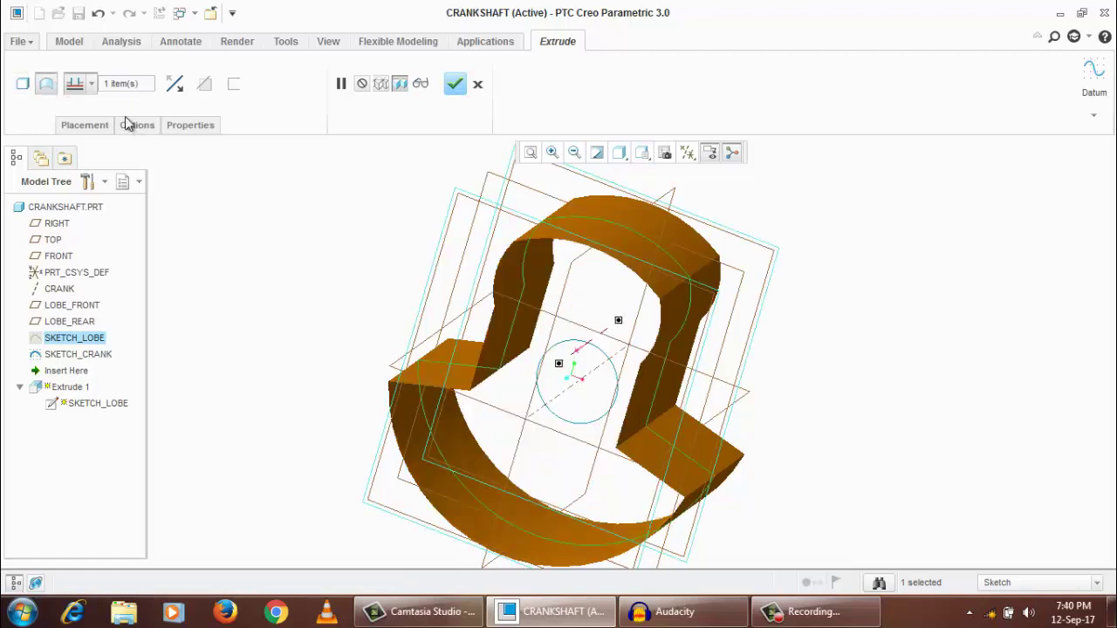
middle_click_drag(358, 248, 488, 281)
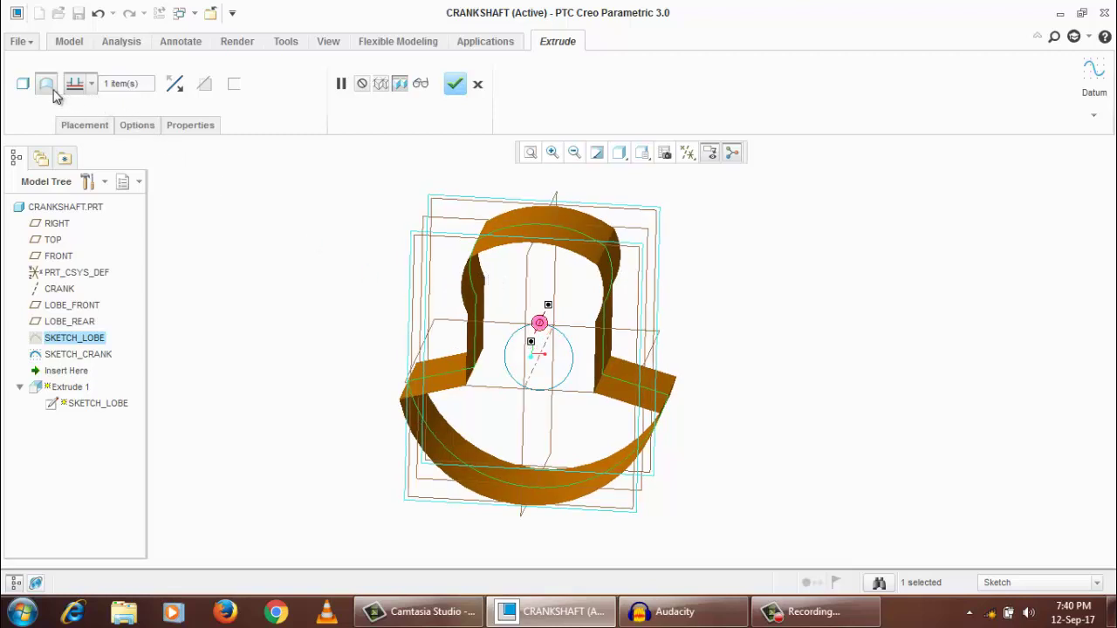
left_click(26, 85)
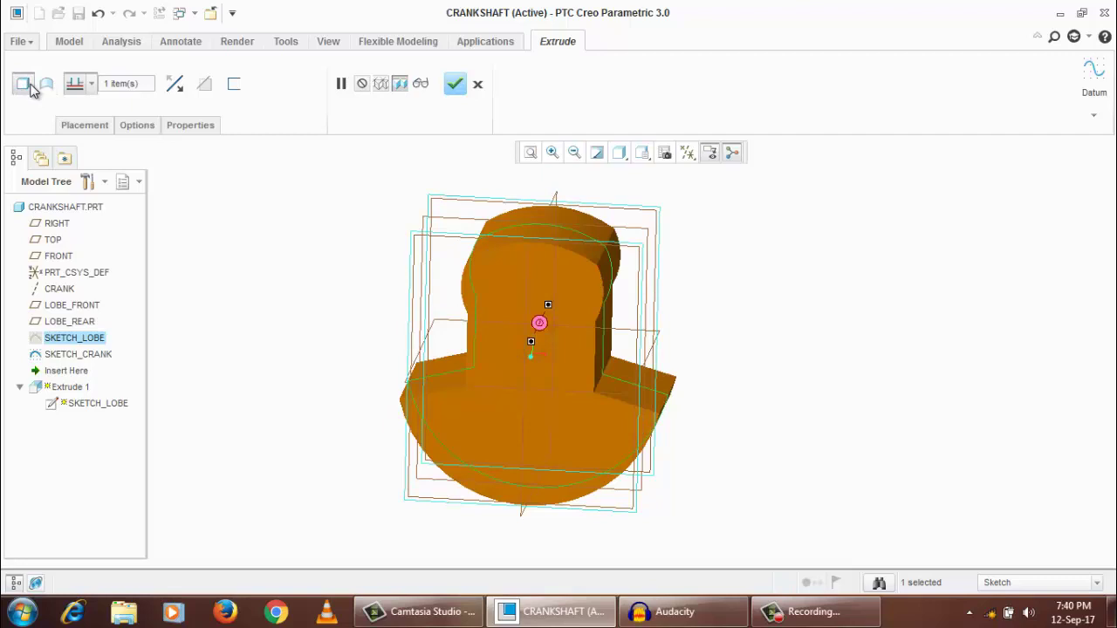
Thicken the lobe sketch in the extrusion with a wall thickness of 2
left_click(236, 87)
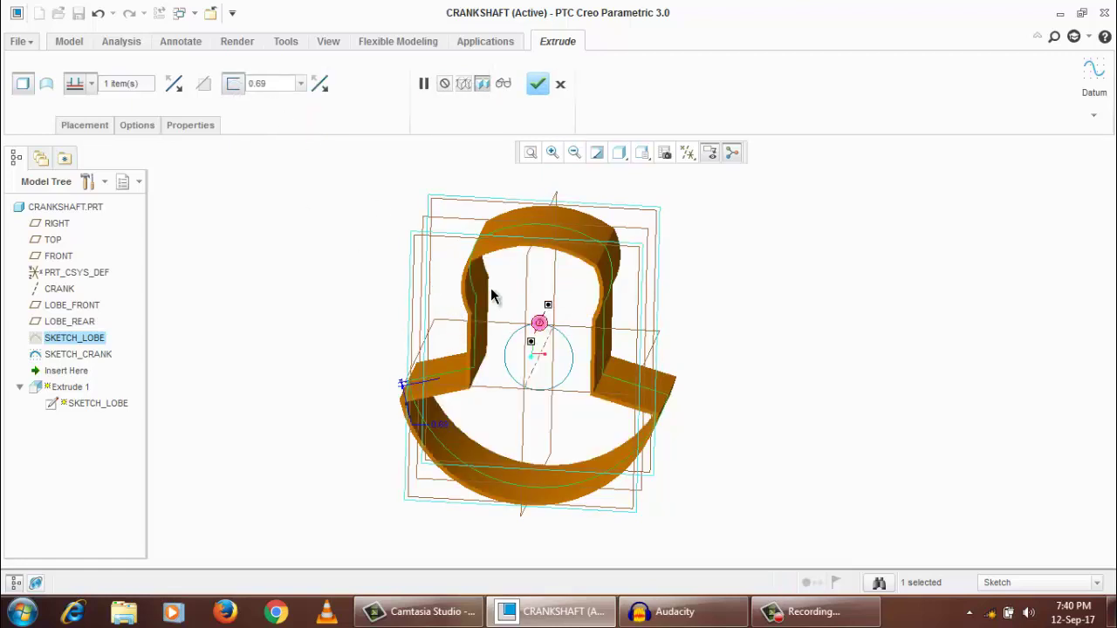
double_click(276, 83)
type("2")
key("Return")
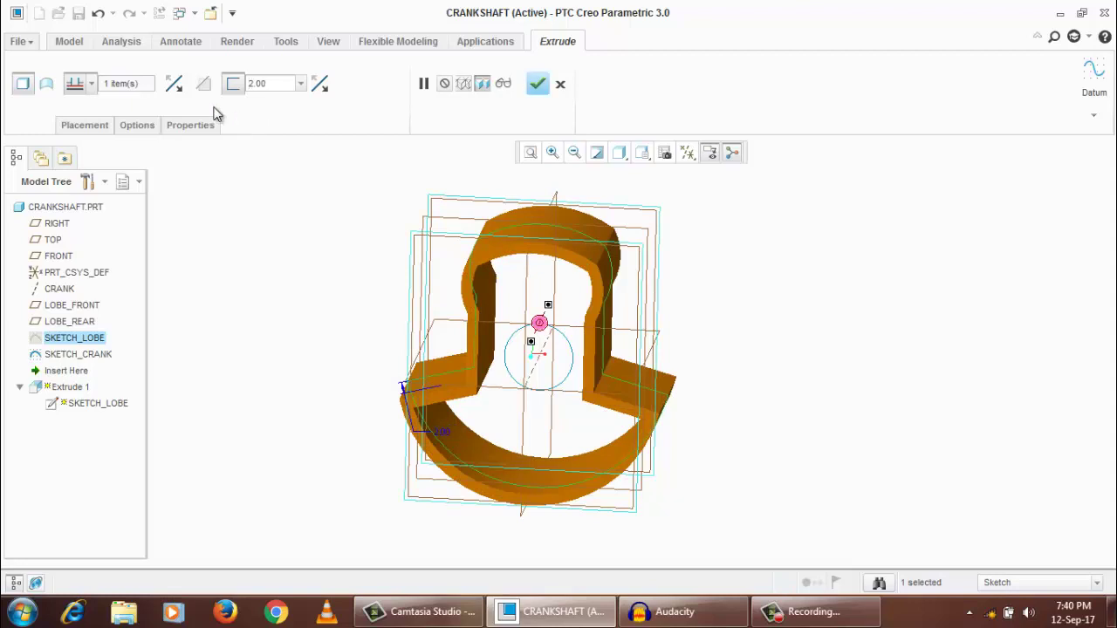
middle_click_drag(497, 286, 491, 261)
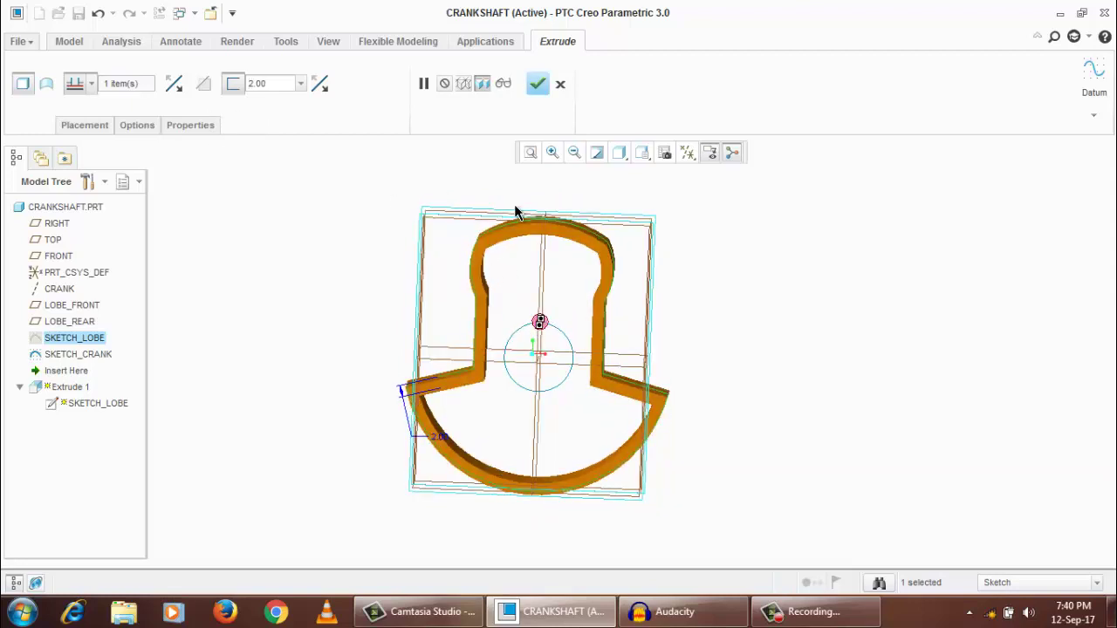
Orient the model to the FRONT view and cycle the wall thickness through the outer side, both sides and the inner side of the sketch
left_click(620, 153)
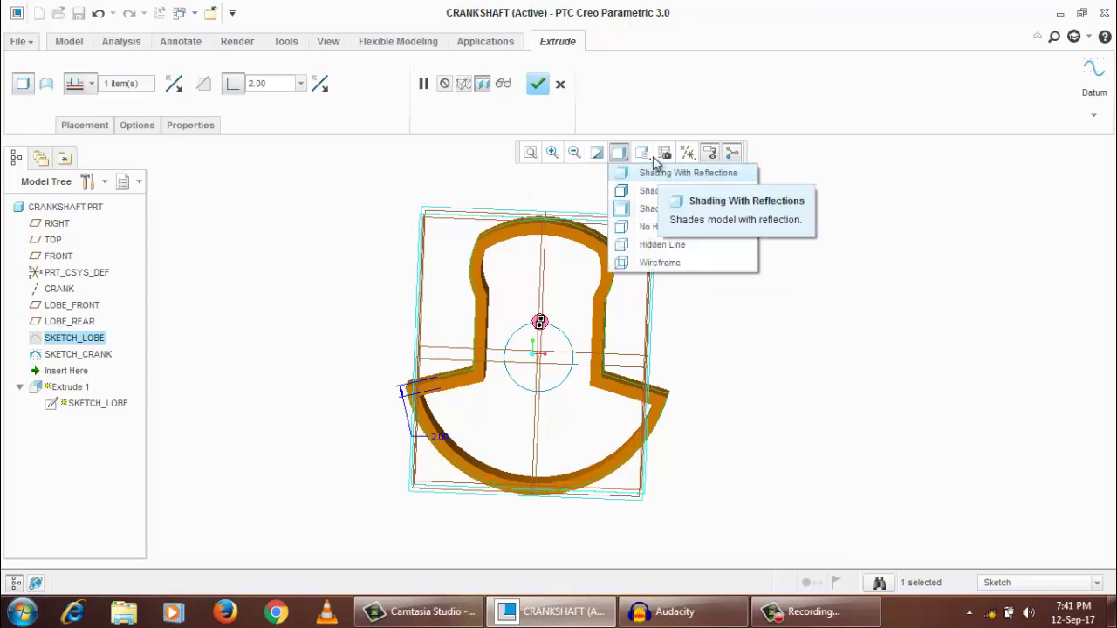
left_click(643, 154)
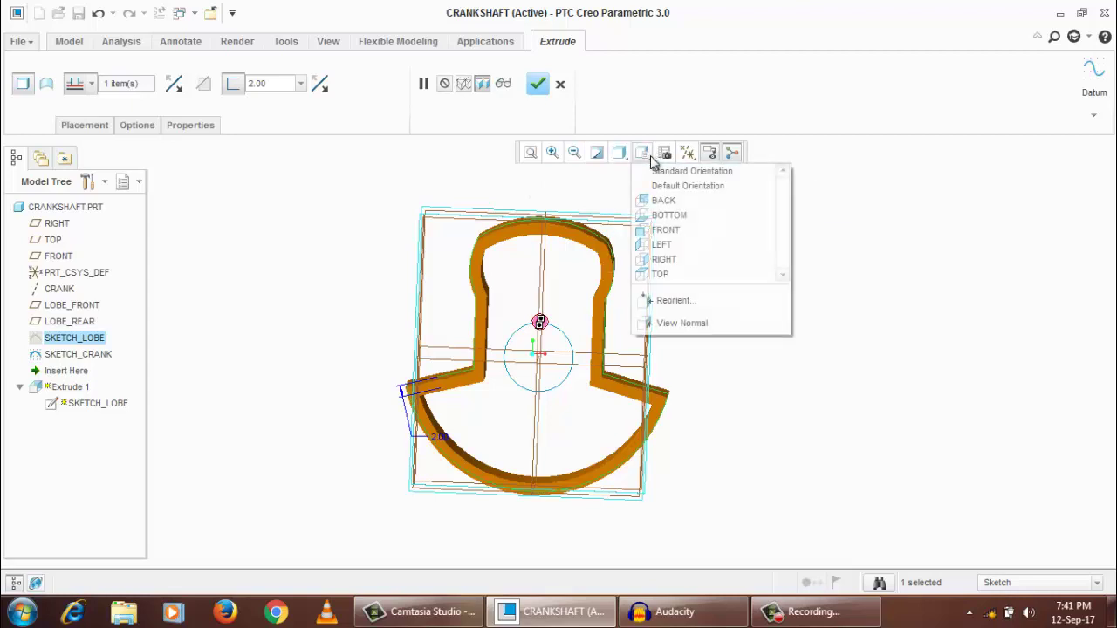
left_click(666, 230)
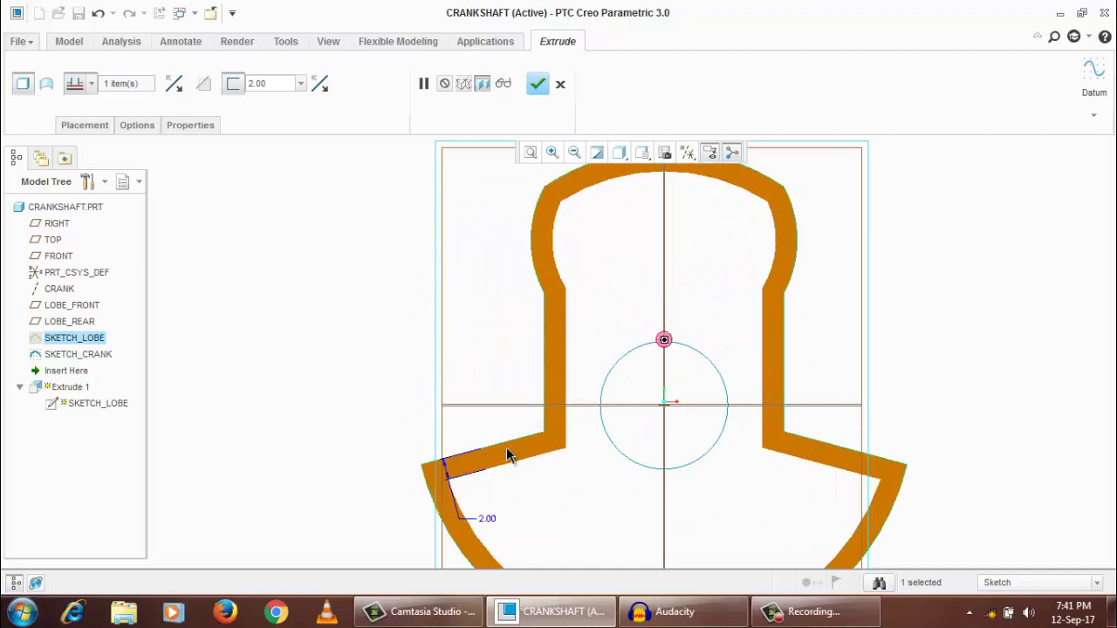
scroll(522, 436, "down", 2)
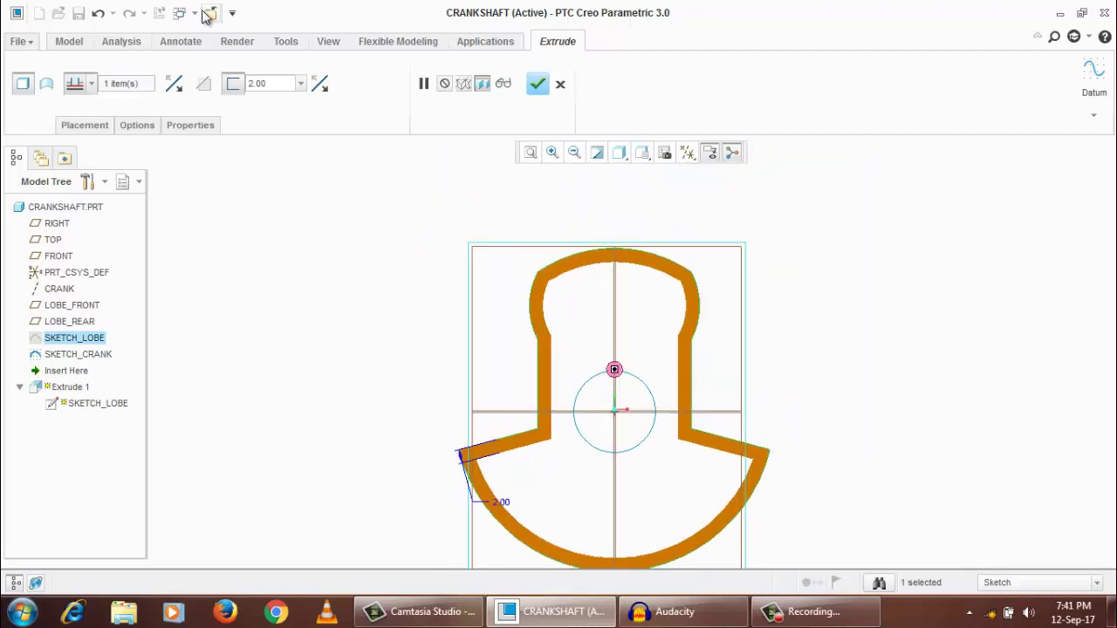
left_click(321, 84)
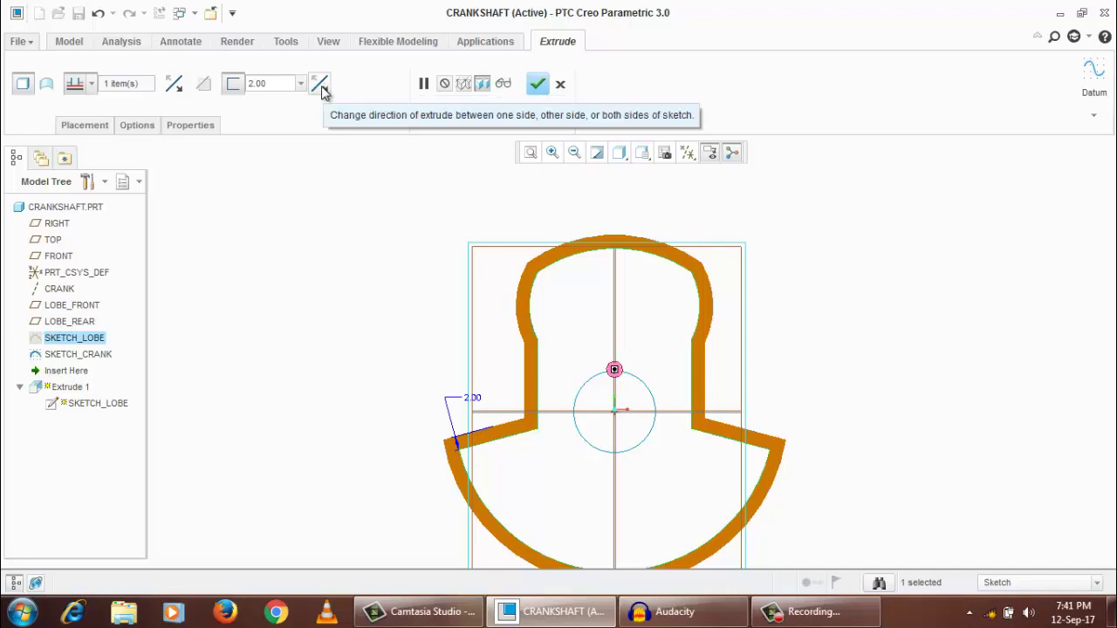
left_click(321, 88)
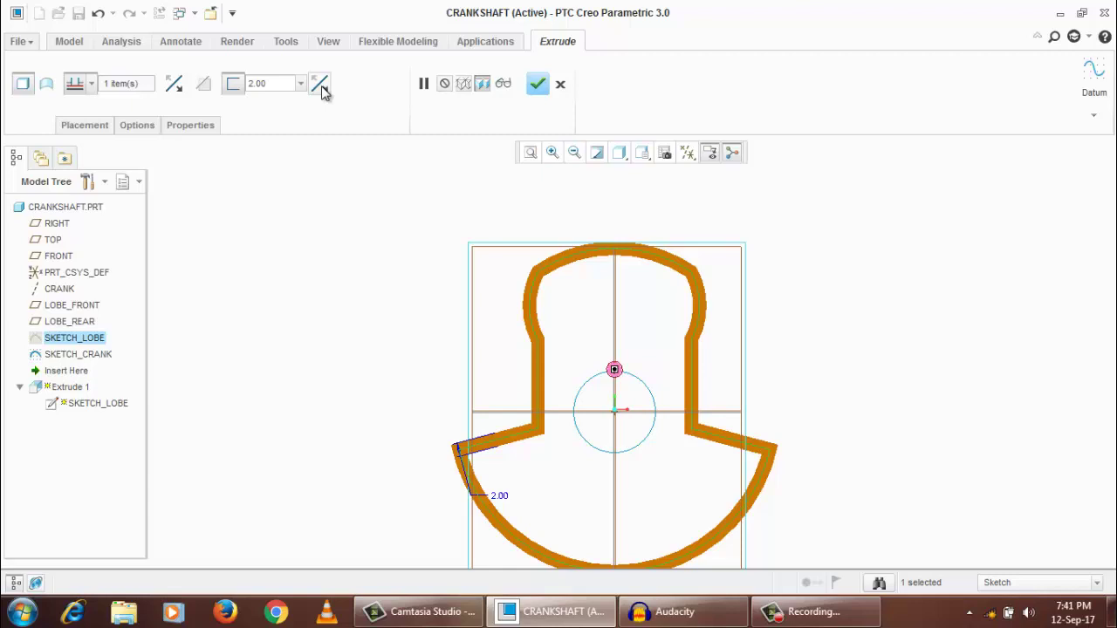
left_click(323, 89)
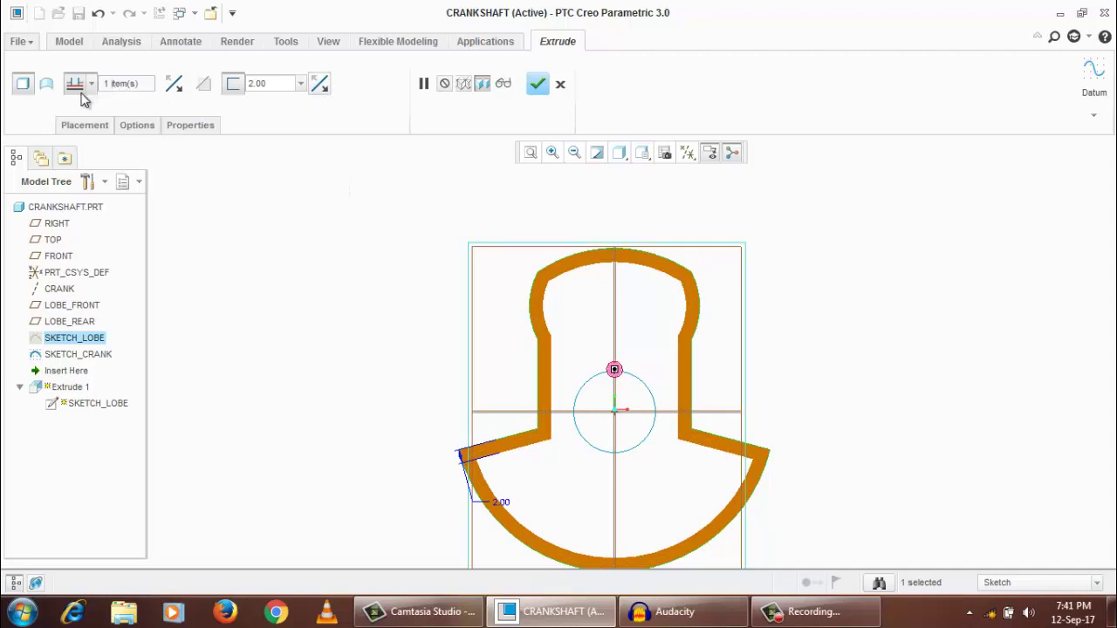
Remove the wall thickness from the lobe extrusion and accept it as a full solid
left_click(234, 84)
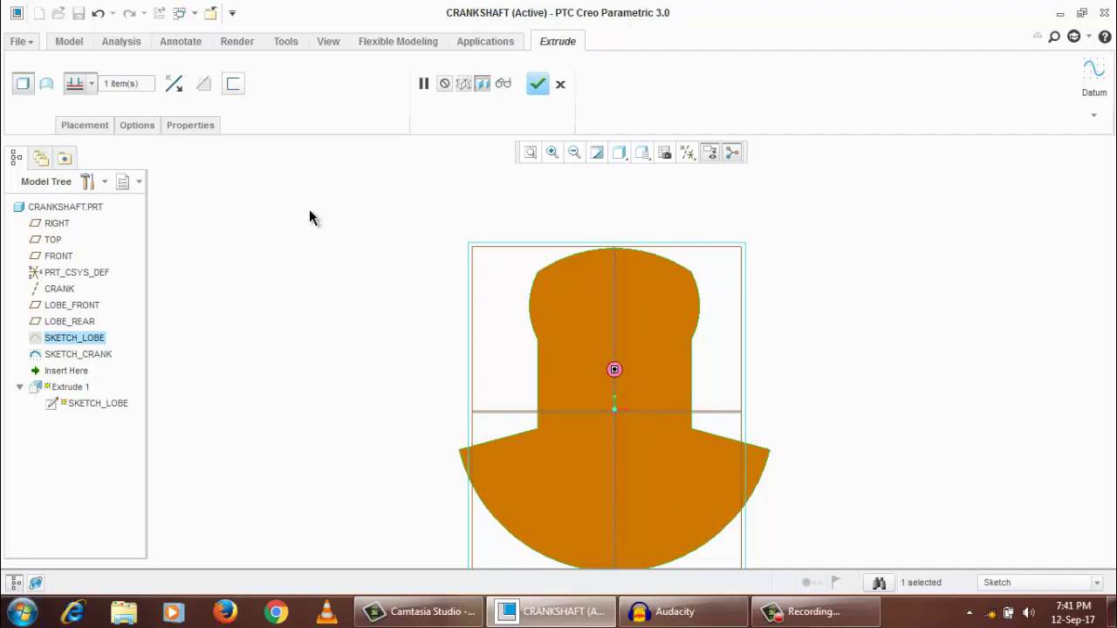
scroll(410, 298, "up", 2)
middle_click_drag(407, 299, 461, 195)
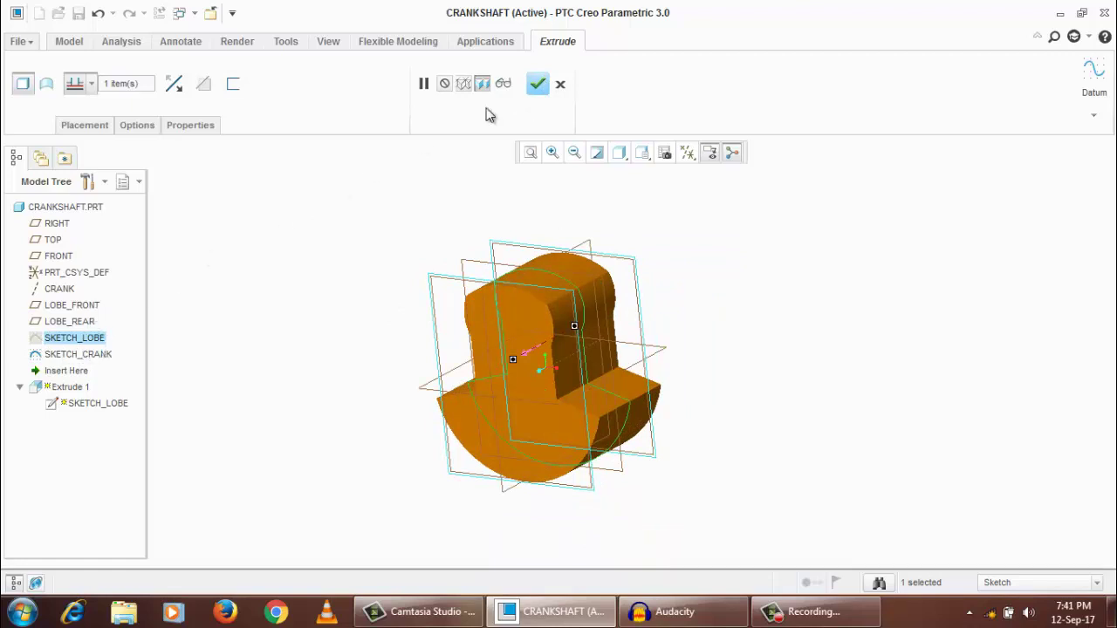
left_click(538, 84)
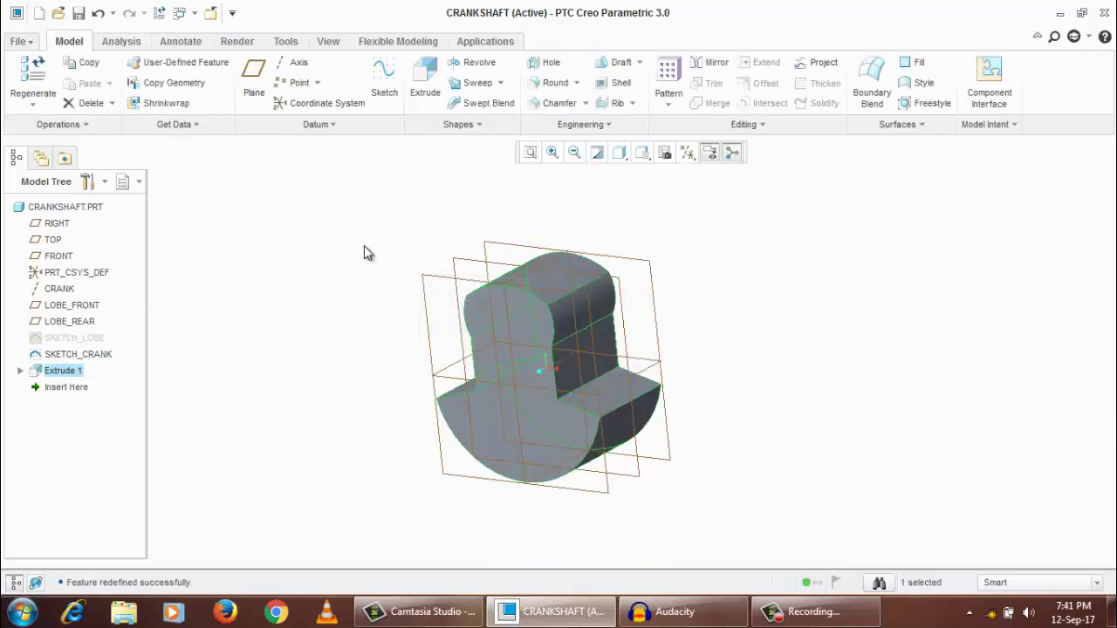
Start a D x D edge chamfer on the upper arc edge of the lobe's front face
middle_click_drag(364, 253, 431, 253, "shift")
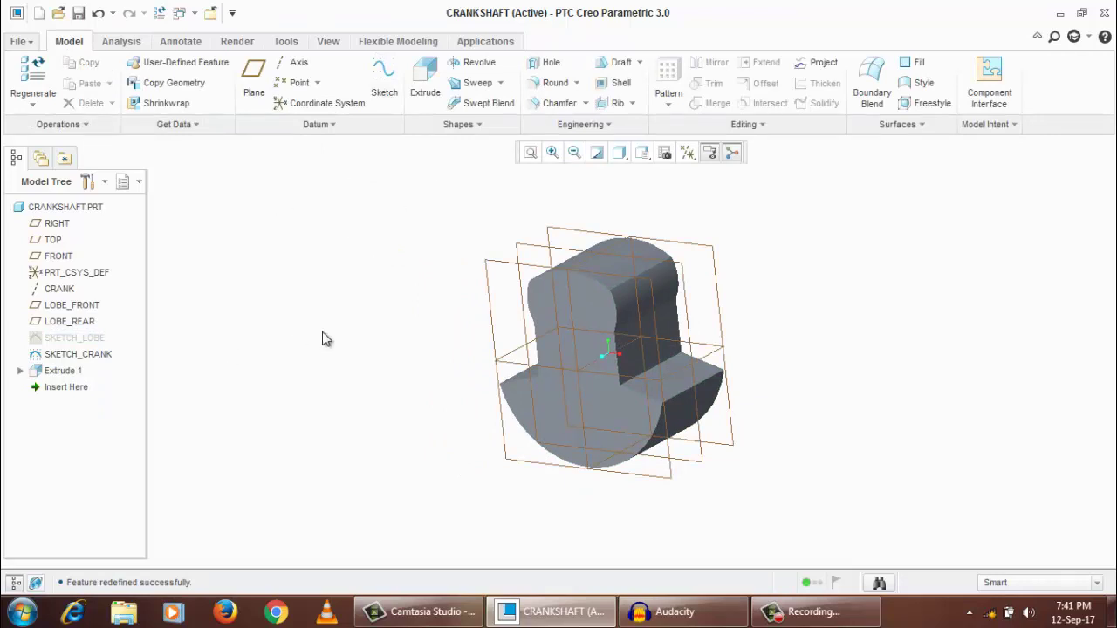
left_click(596, 326)
scroll(593, 319, "down", 2)
left_click(419, 256)
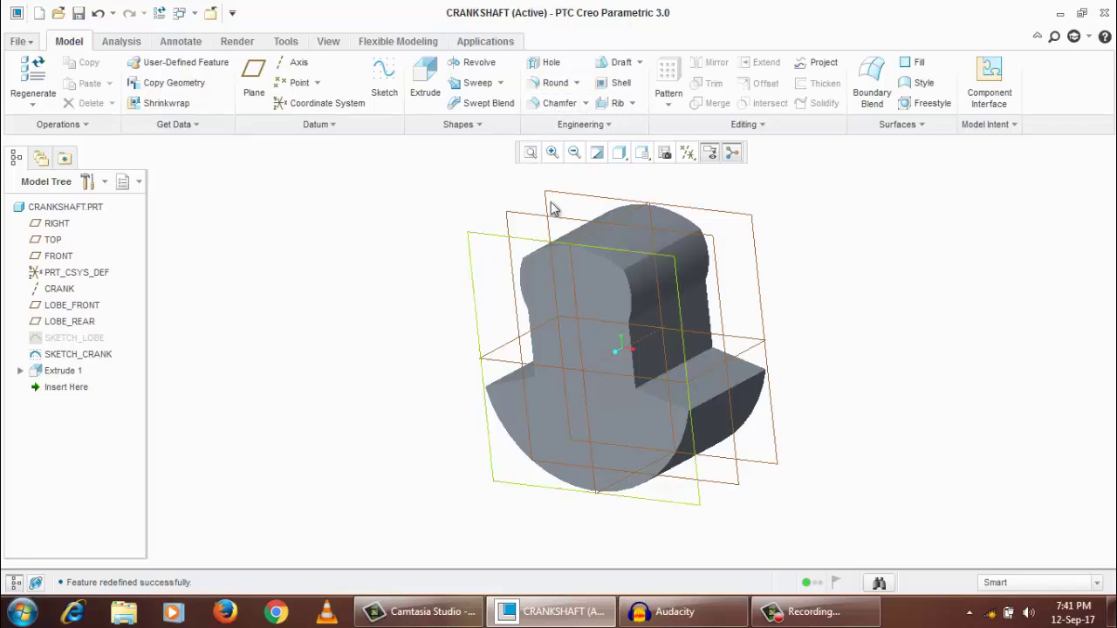
middle_click_drag(563, 214, 566, 137)
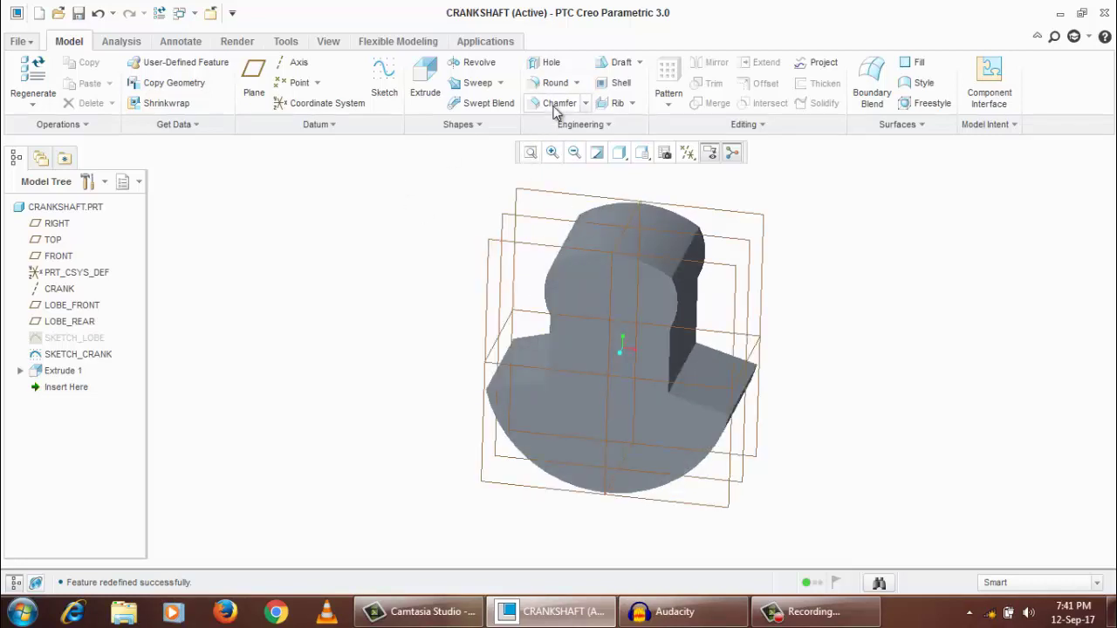
left_click(555, 105)
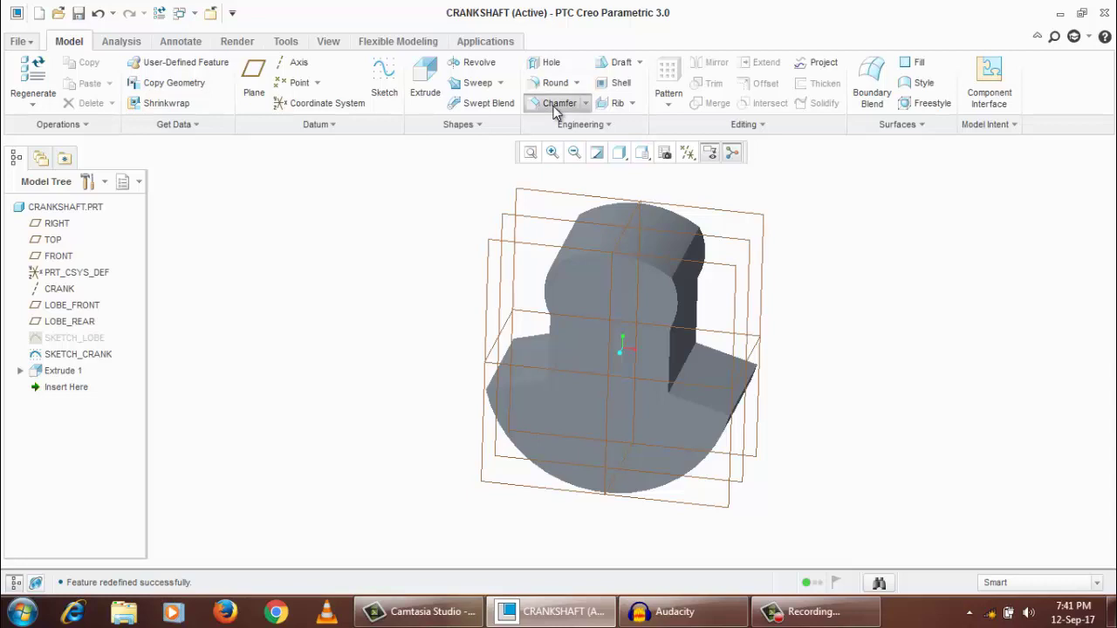
left_click(657, 268)
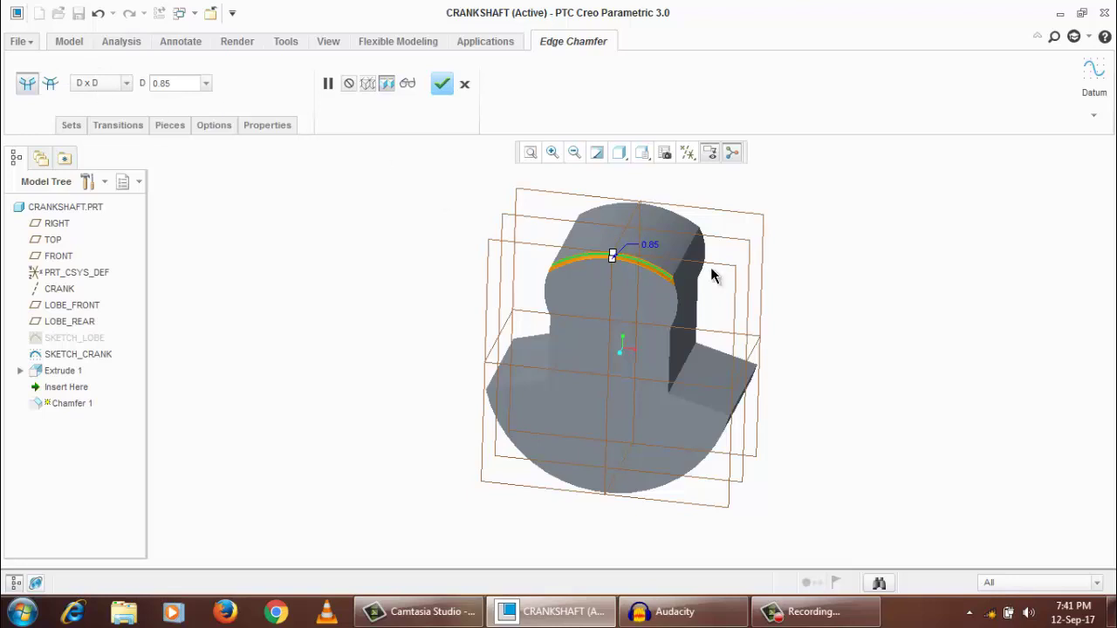
scroll(539, 238, "down", 2)
middle_click_drag(538, 237, 516, 249)
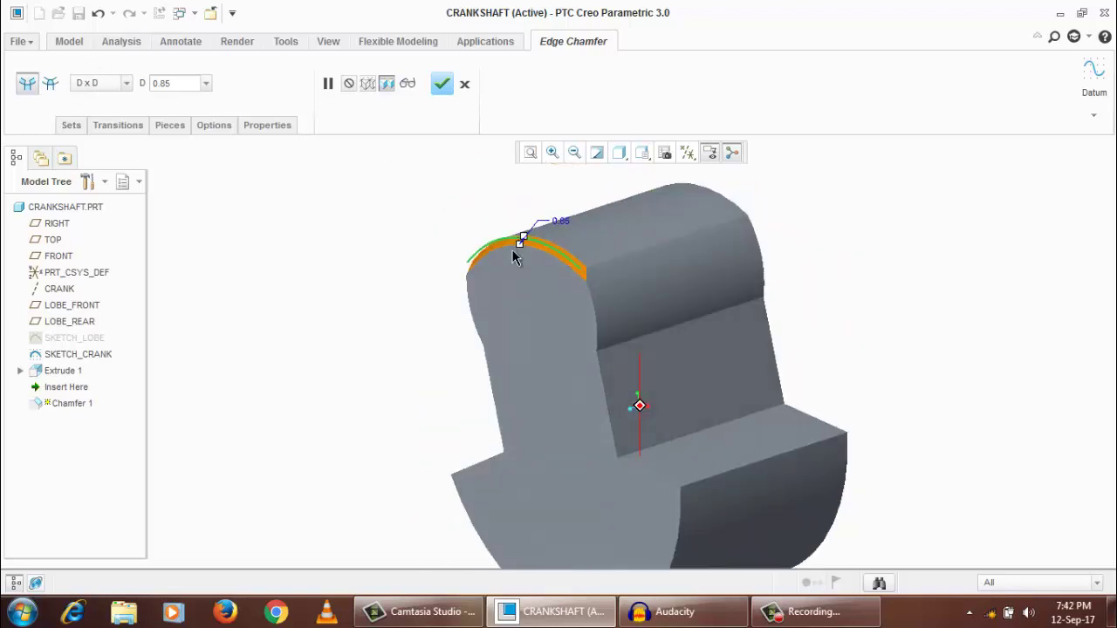
middle_click_drag(567, 277, 638, 323)
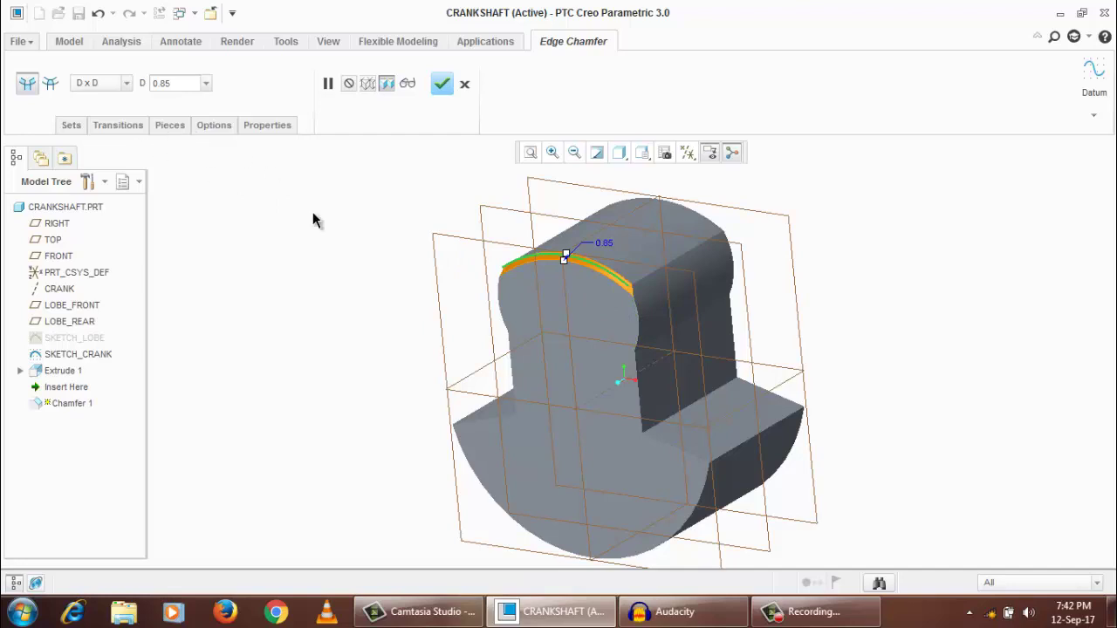
Add the remaining outline edges of the lobe's front face to the same chamfer set and display the set's references
left_click(643, 398, "ctrl")
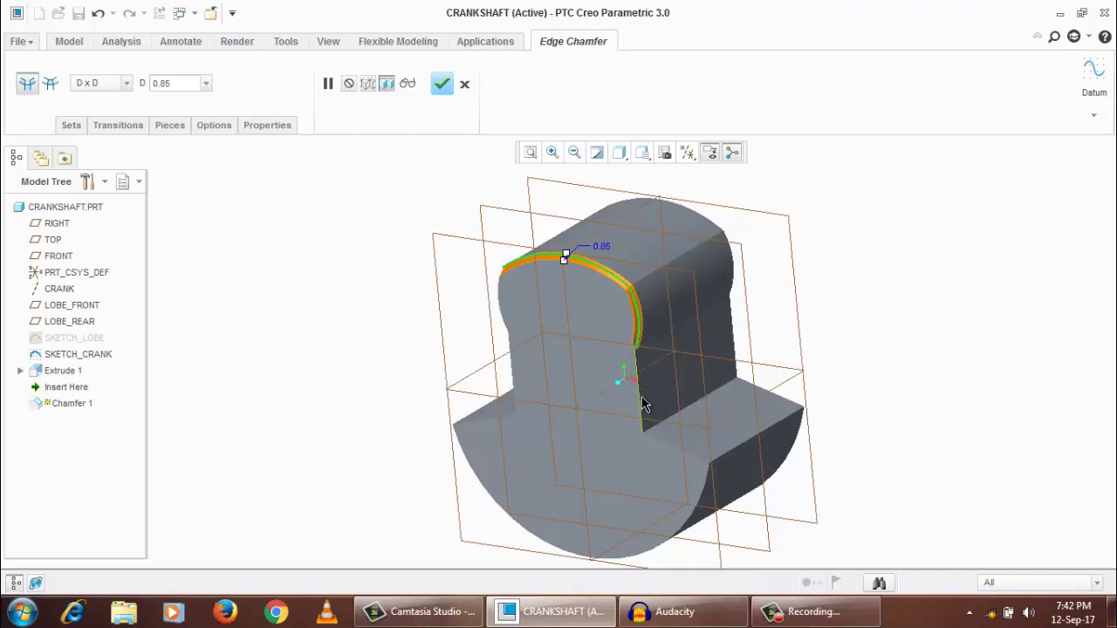
left_click(678, 453, "ctrl")
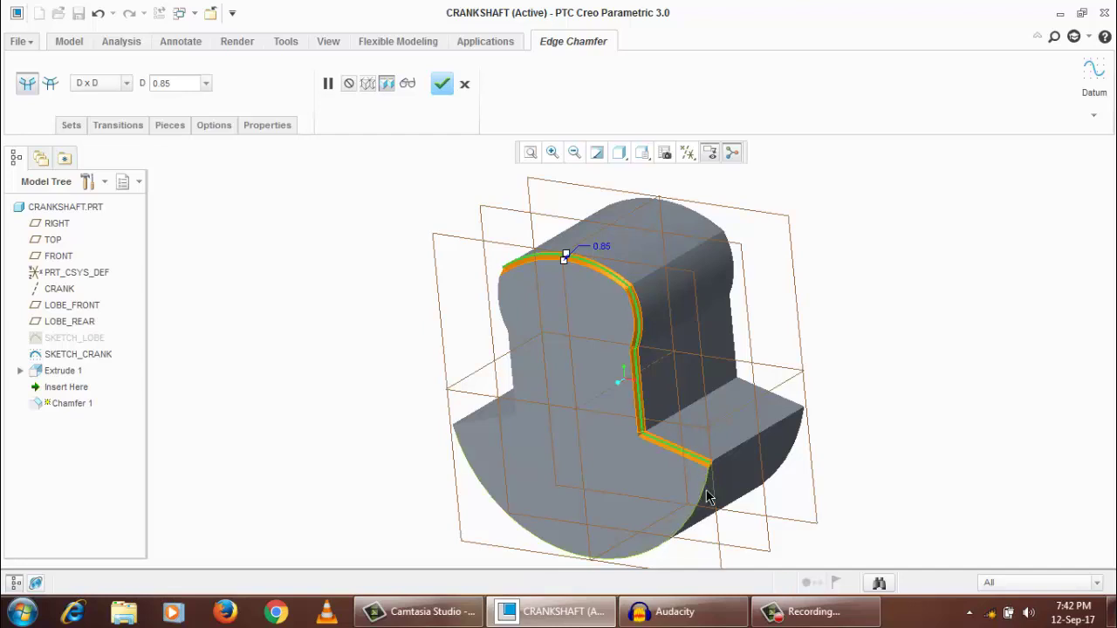
left_click(707, 498, "ctrl")
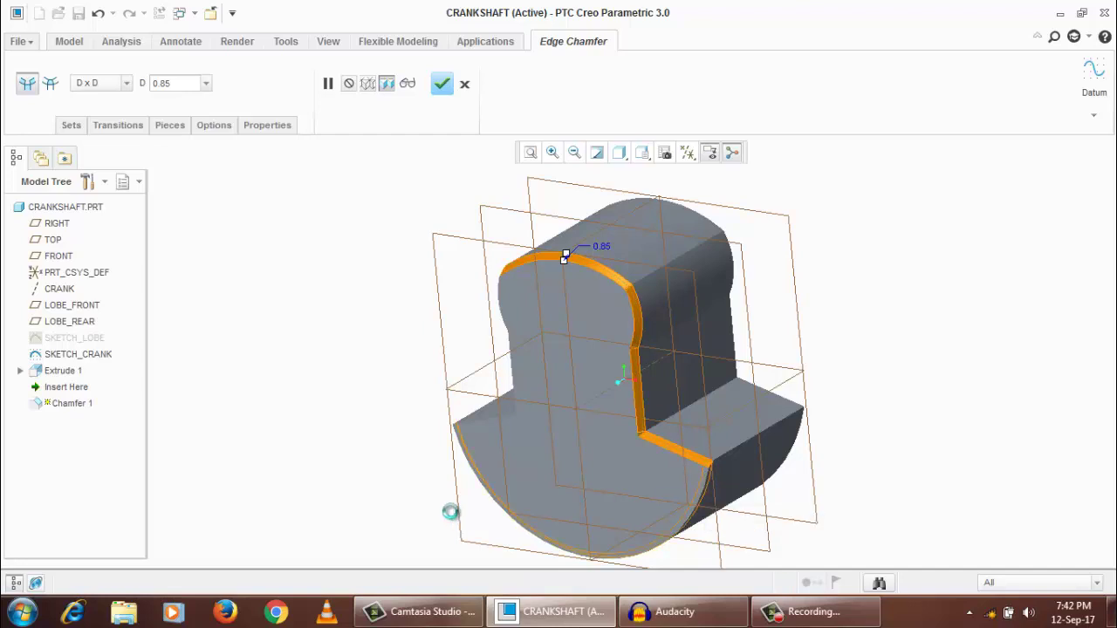
left_click(475, 425, "ctrl")
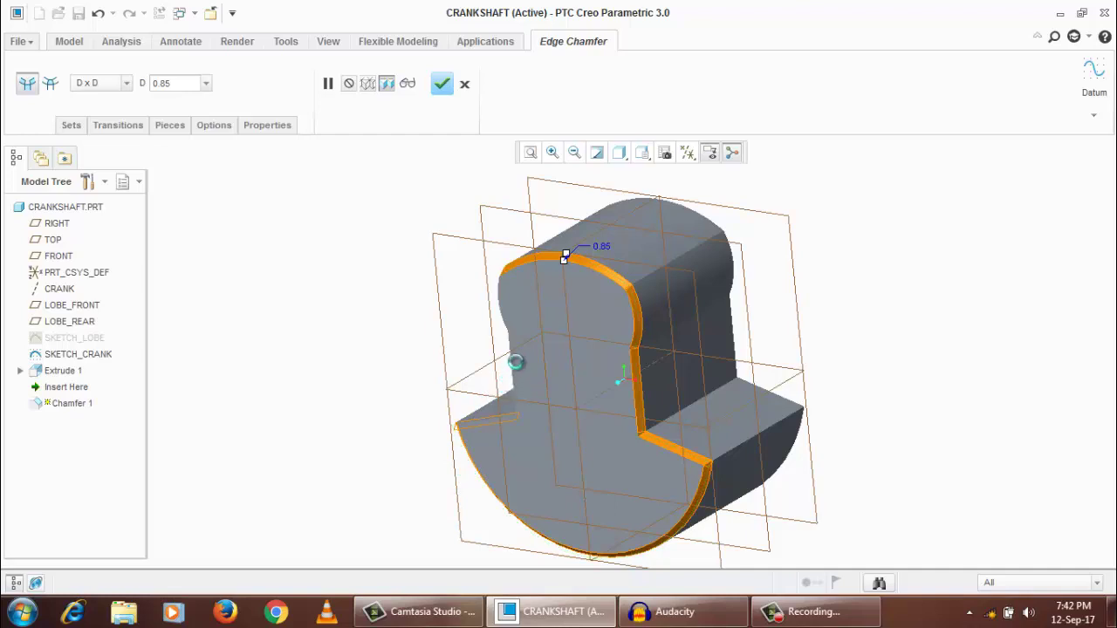
left_click(512, 365, "ctrl")
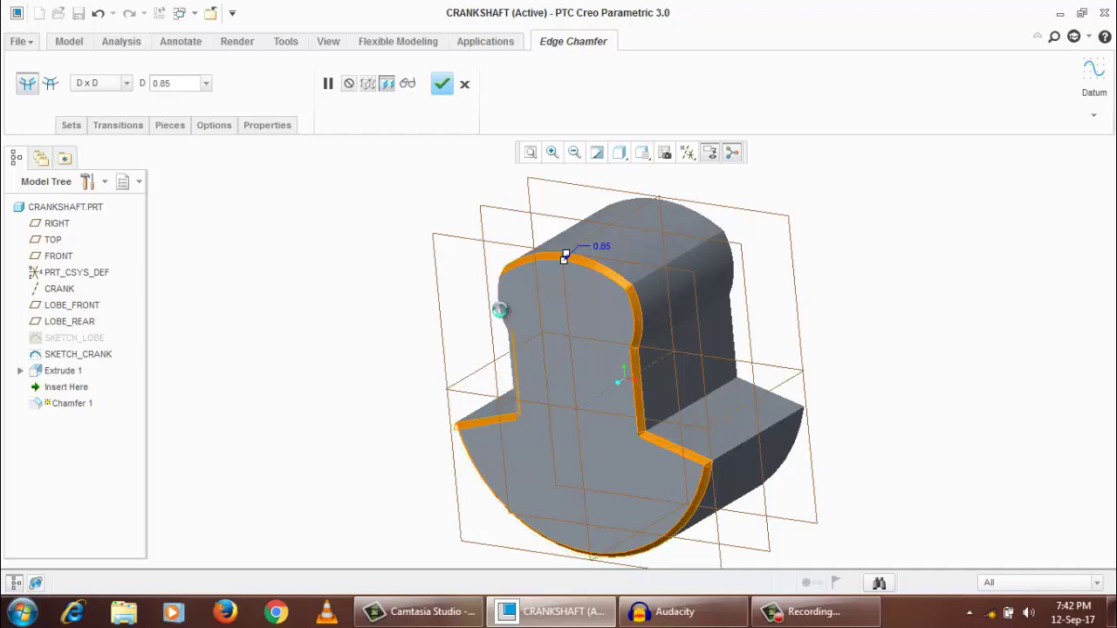
left_click(500, 308, "ctrl")
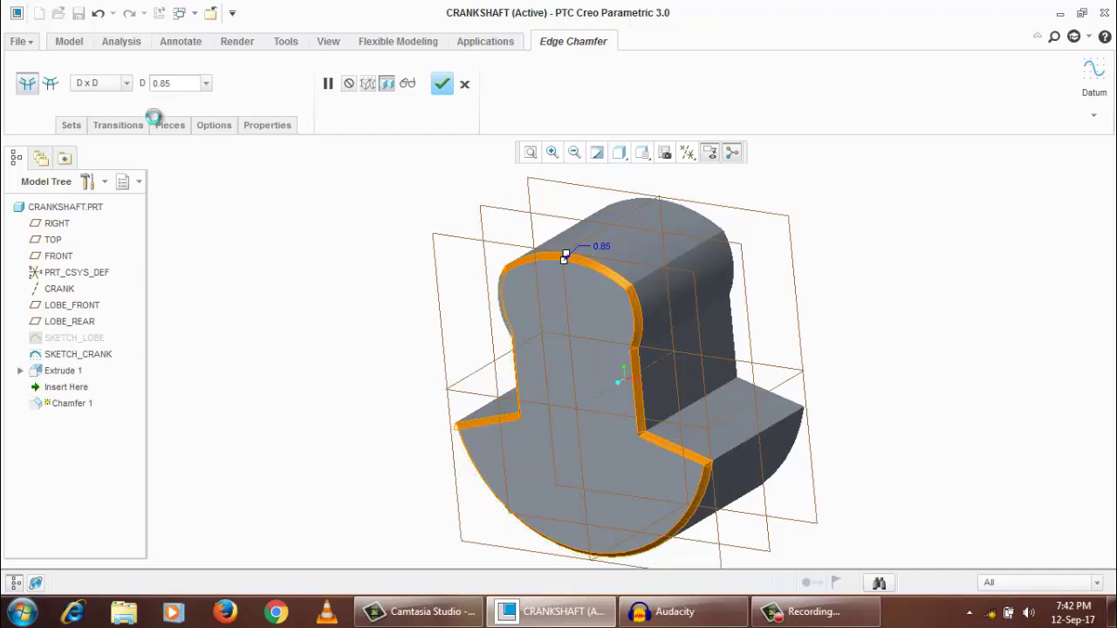
left_click(73, 127)
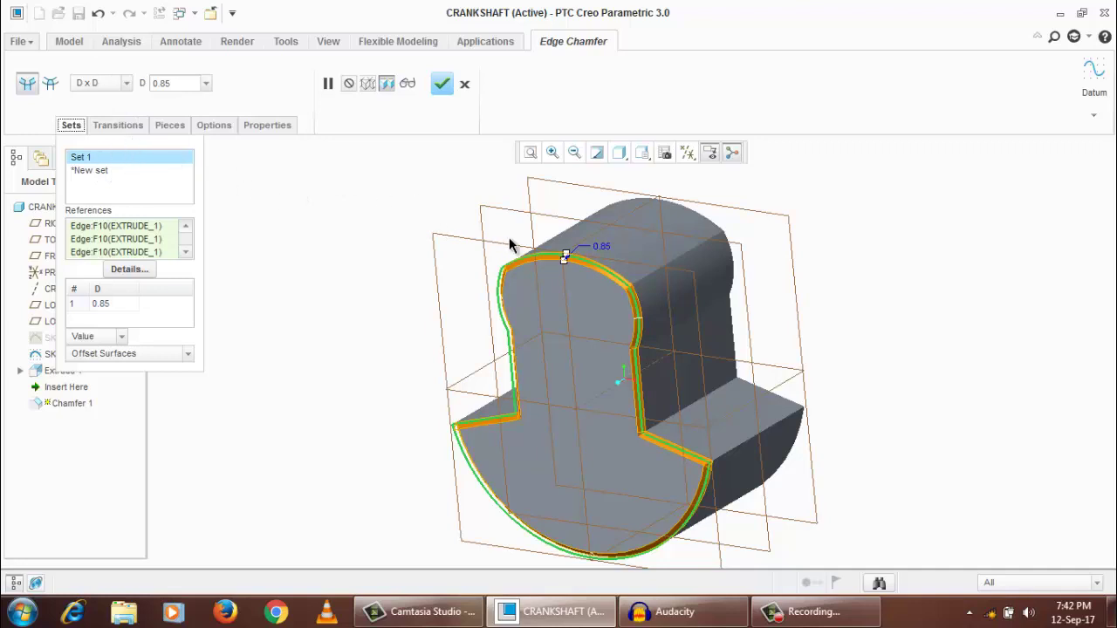
Change the front-face chamfer set to the 45 x D type with a D value of 1
left_click(116, 84)
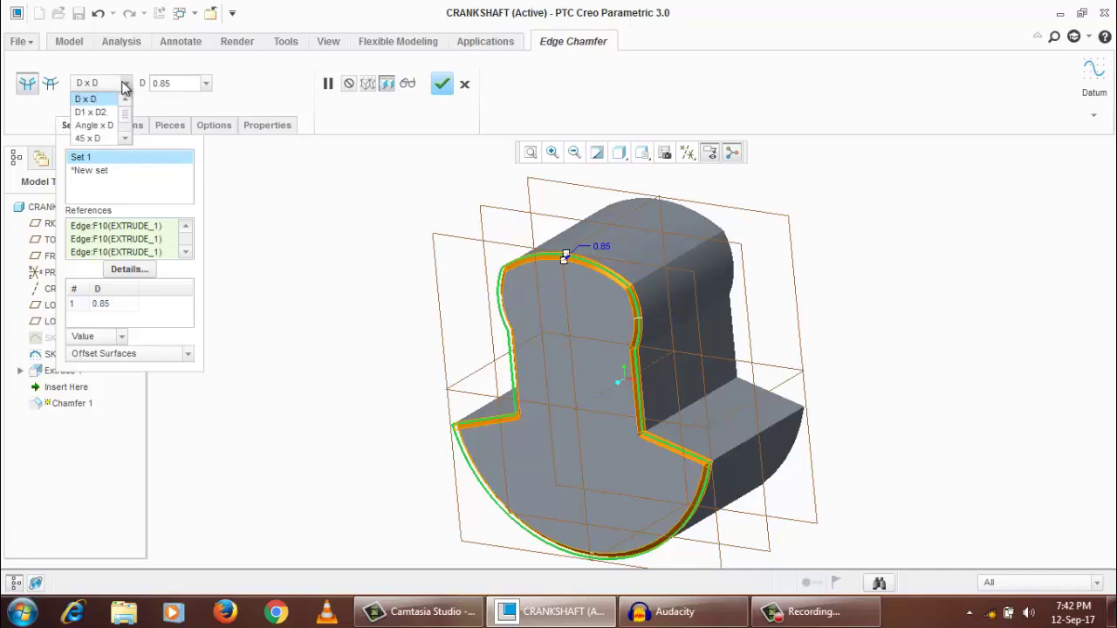
left_click(99, 139)
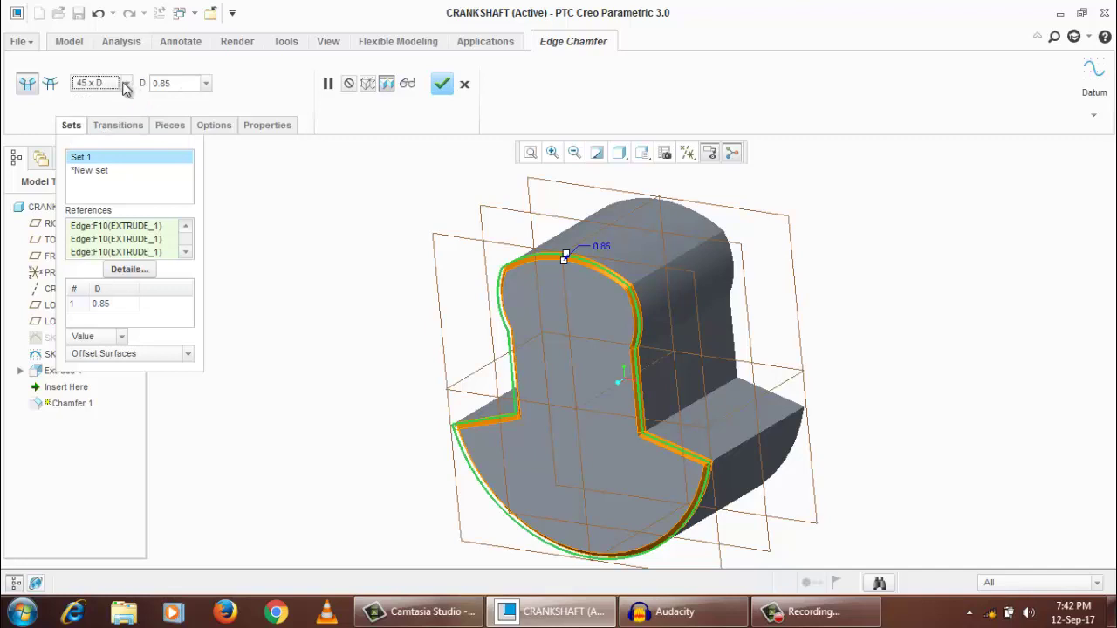
double_click(180, 83)
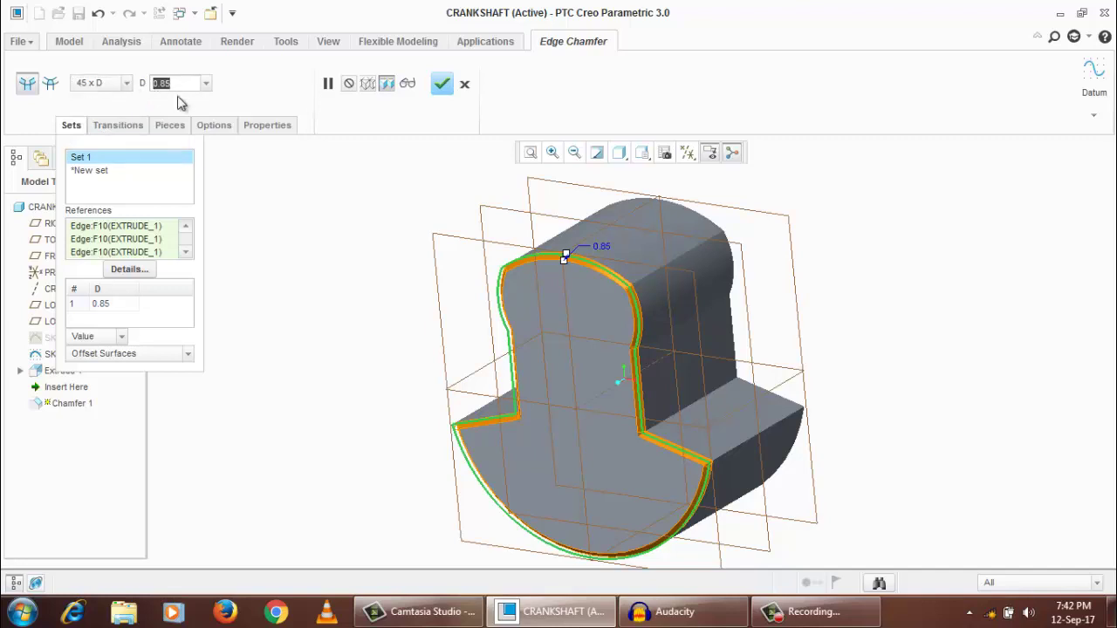
type("1")
key("Return")
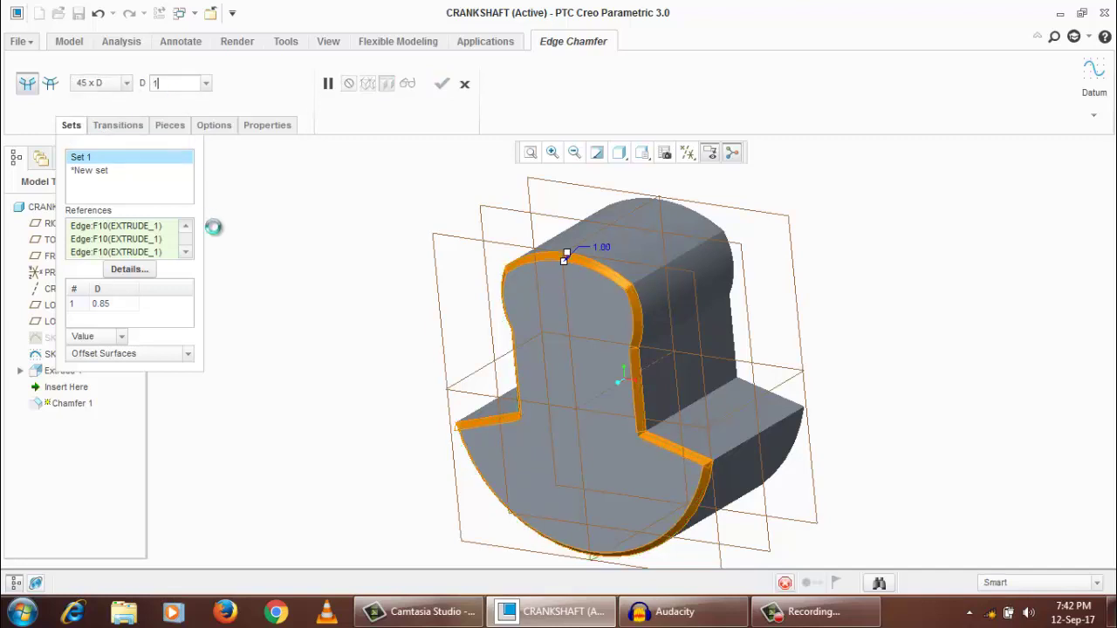
Add a second chamfer set on the two lengthwise outer edges of the lobe's counterweight shoulders
left_click(106, 173)
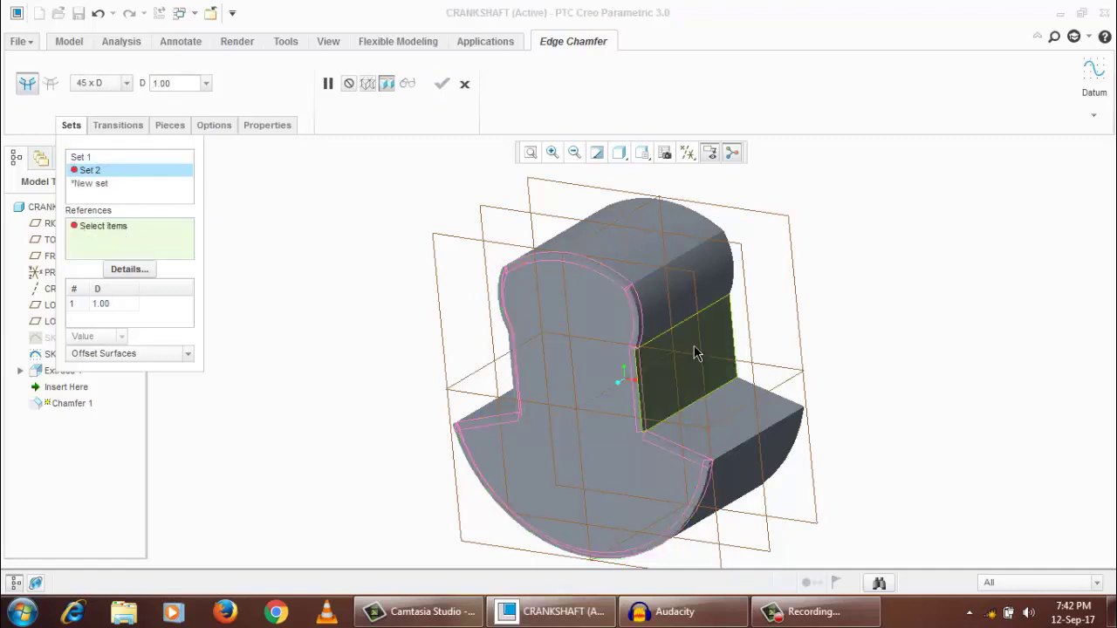
left_click(740, 444)
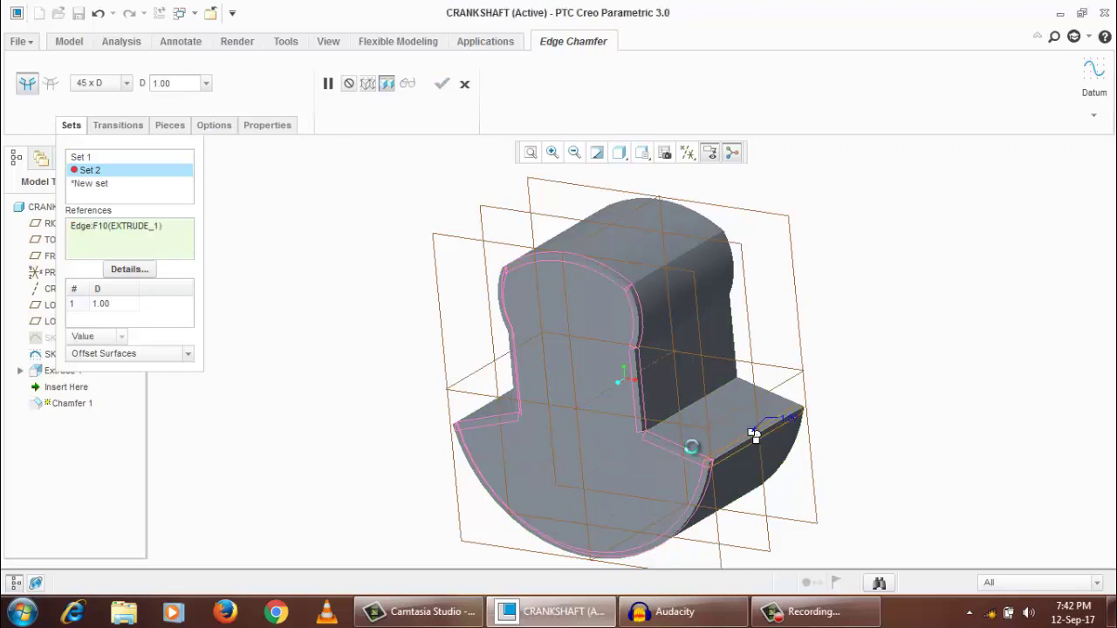
left_click(494, 410, "ctrl")
middle_click_drag(494, 410, 307, 192)
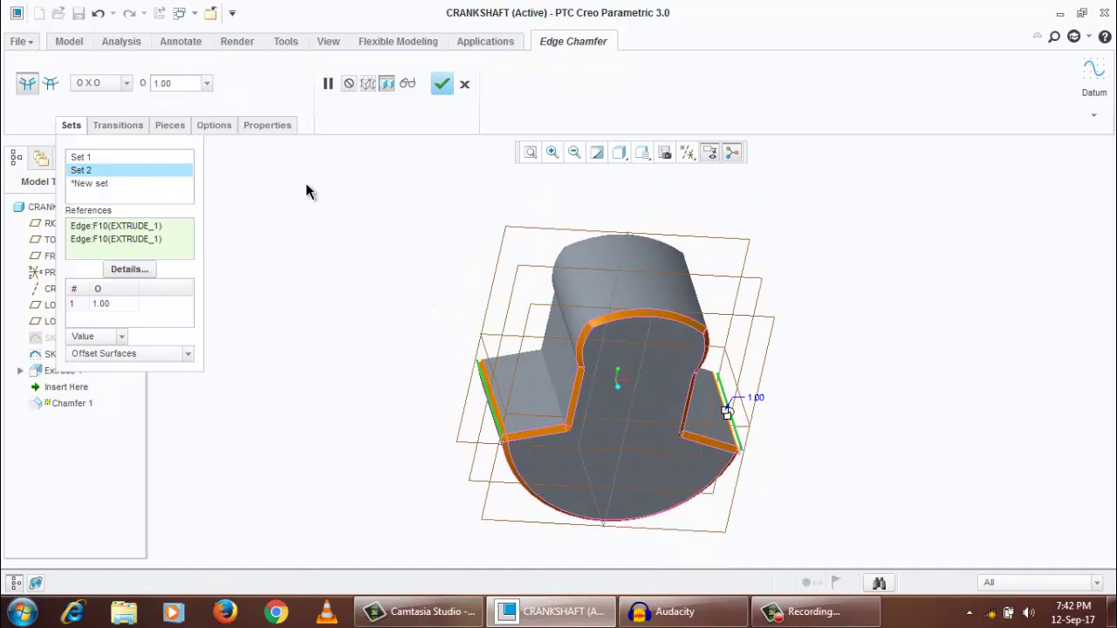
Review the dimension types for the second chamfer set, keep O X O, and set its offset to 1.5
left_click(114, 85)
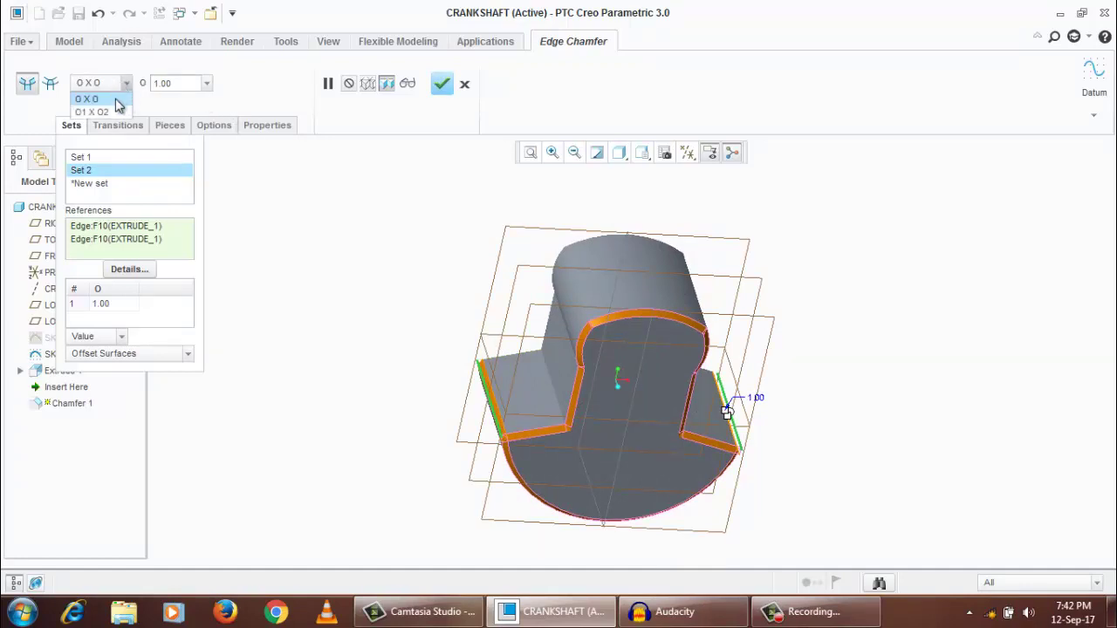
left_click(172, 84)
double_click(188, 84)
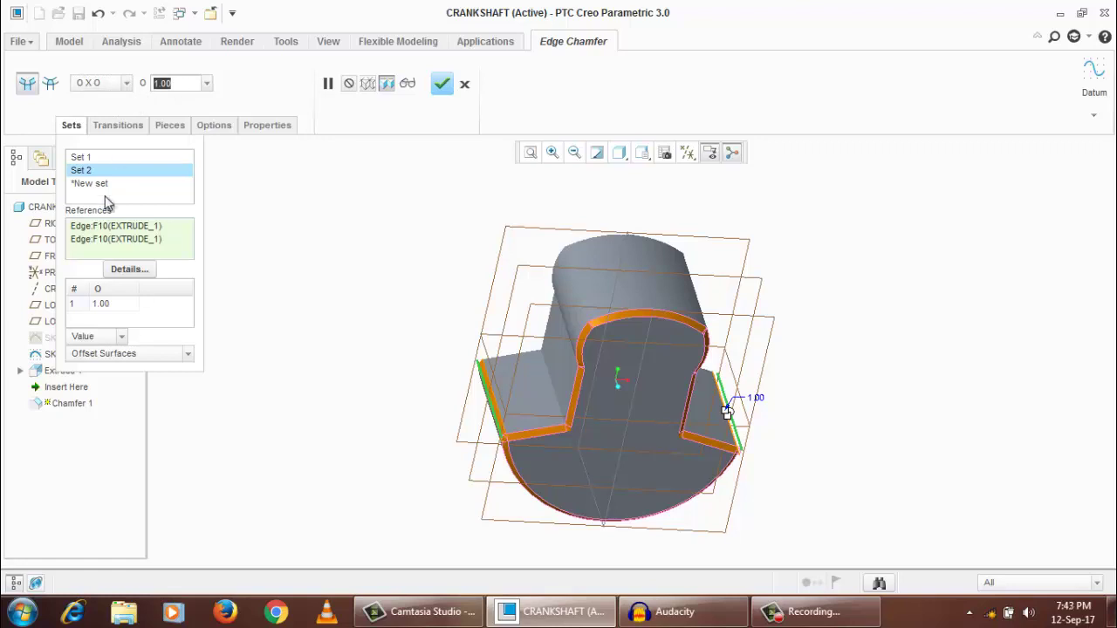
middle_click_drag(494, 377, 453, 305)
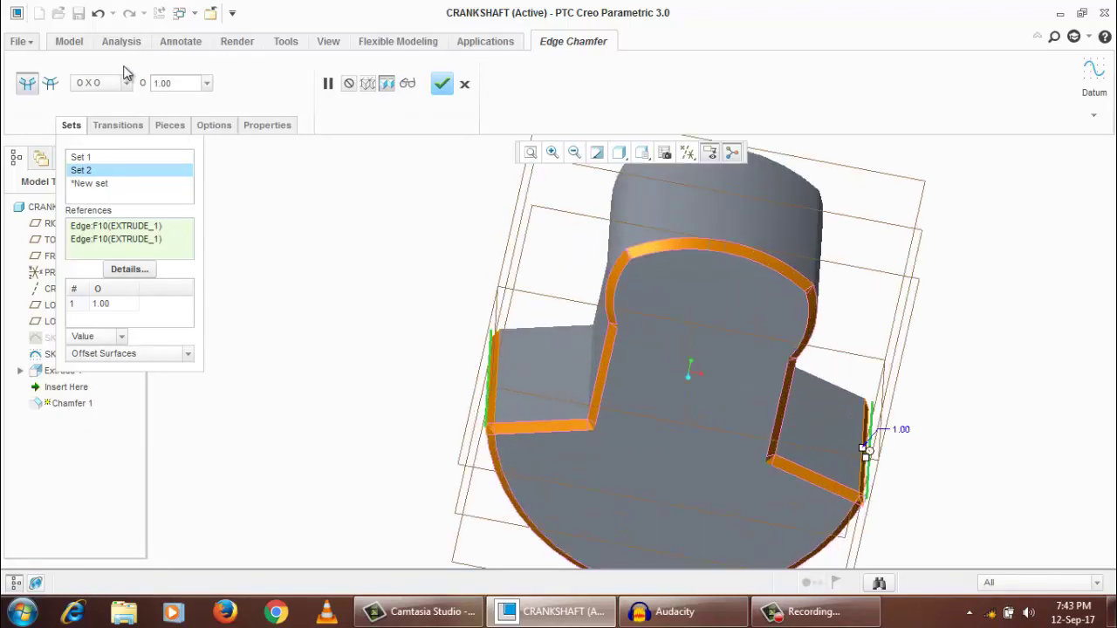
left_click(179, 82)
type("1.5")
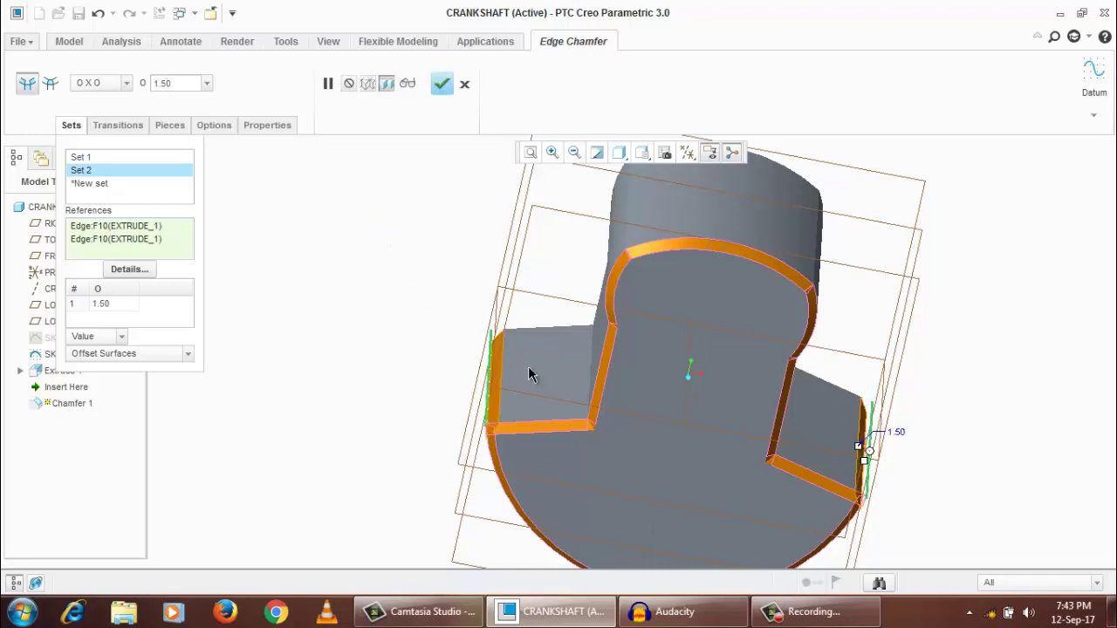
Set the second chamfer set's O value to 6 and accept the chamfer feature
middle_click_drag(528, 373, 555, 376)
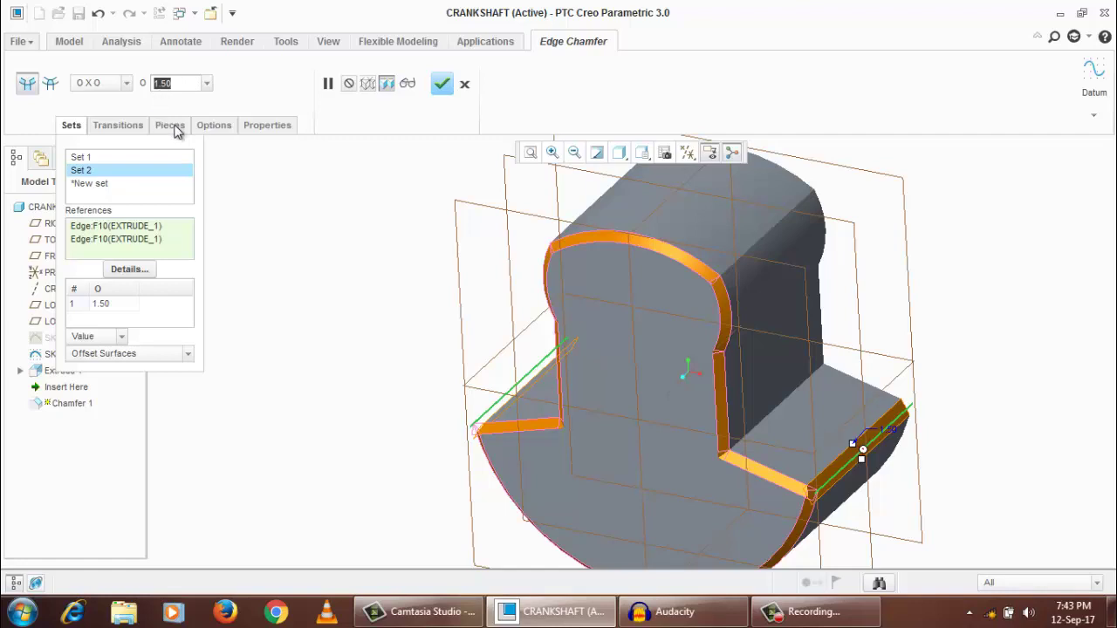
type("6")
key("Return")
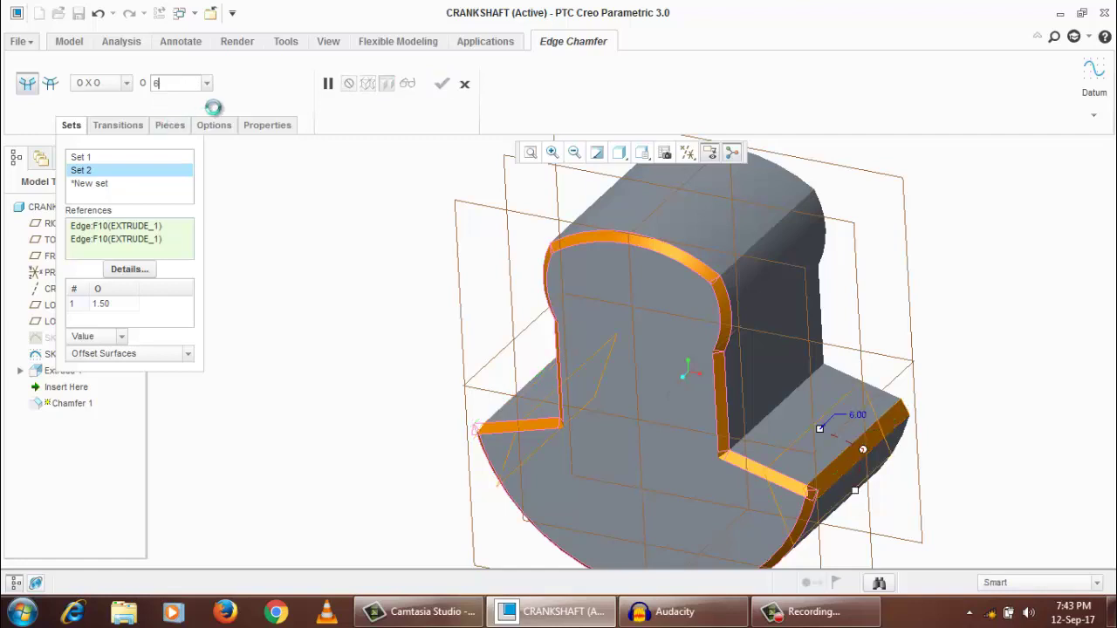
mouse_move(489, 296)
middle_mouse_down()
mouse_move(501, 312)
mouse_move(564, 316)
mouse_move(506, 293)
middle_mouse_up()
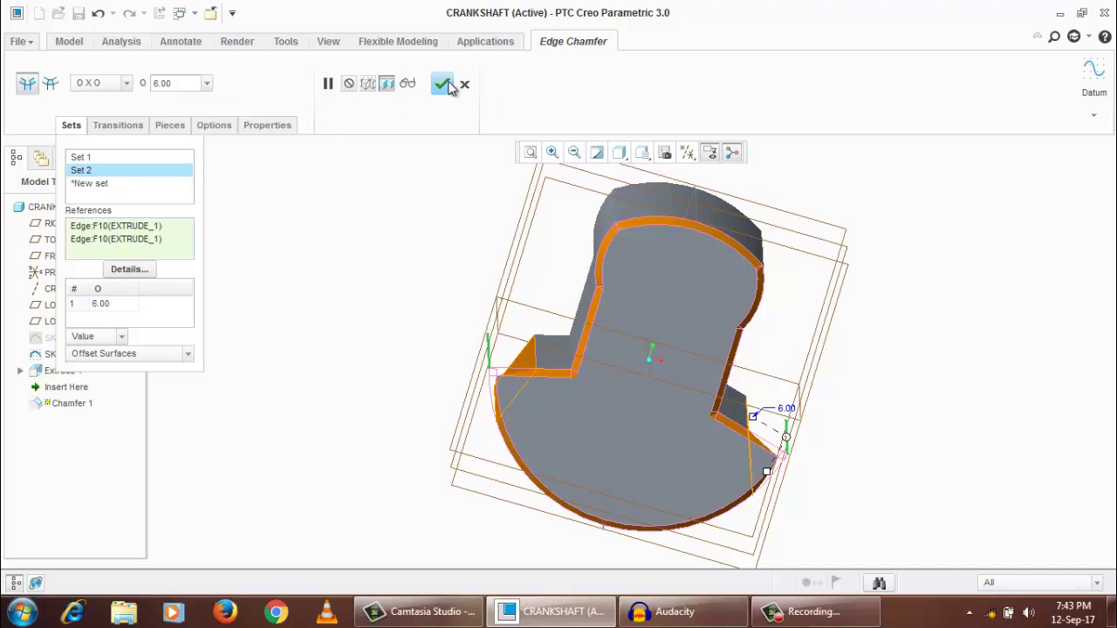
left_click(446, 85)
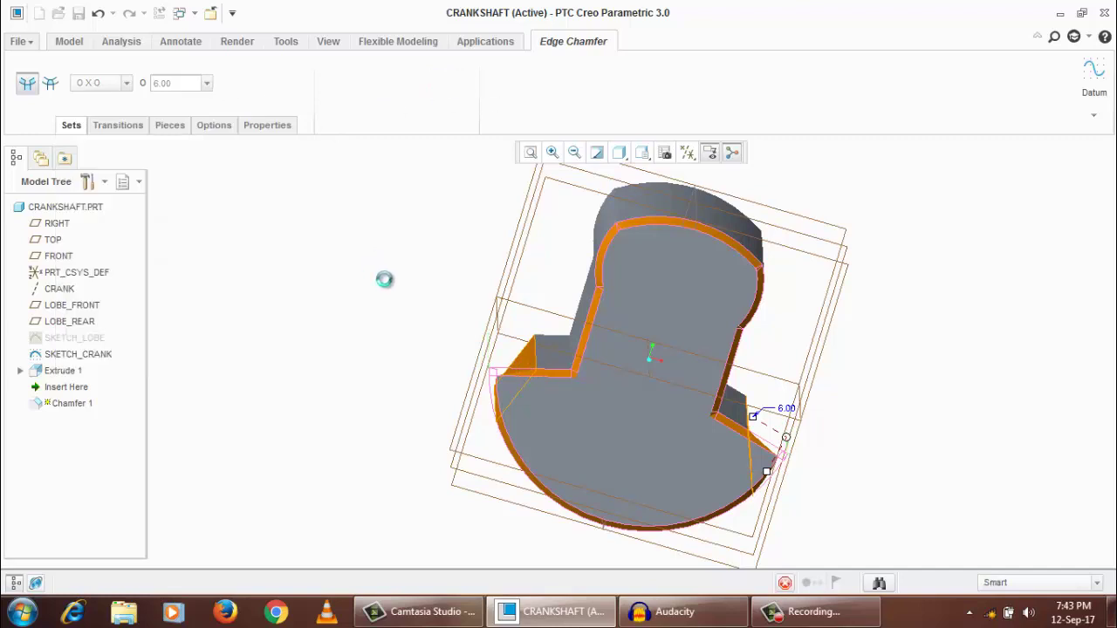
Delete the Chamfer 1 feature from the crankshaft and confirm the deletion
middle_click_drag(499, 330, 499, 382)
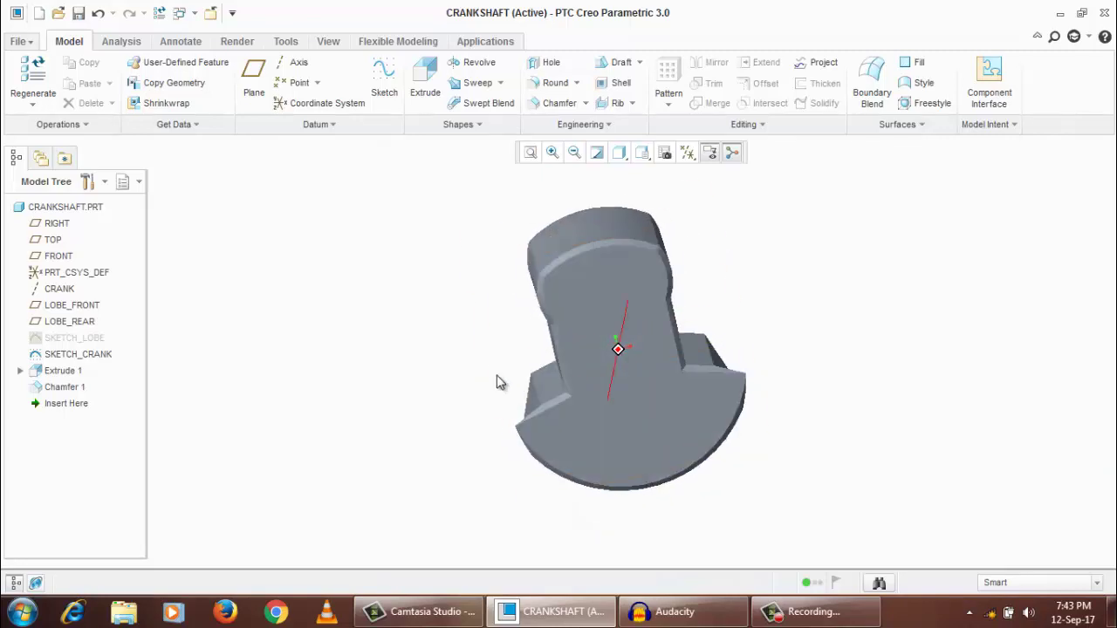
left_click(72, 387)
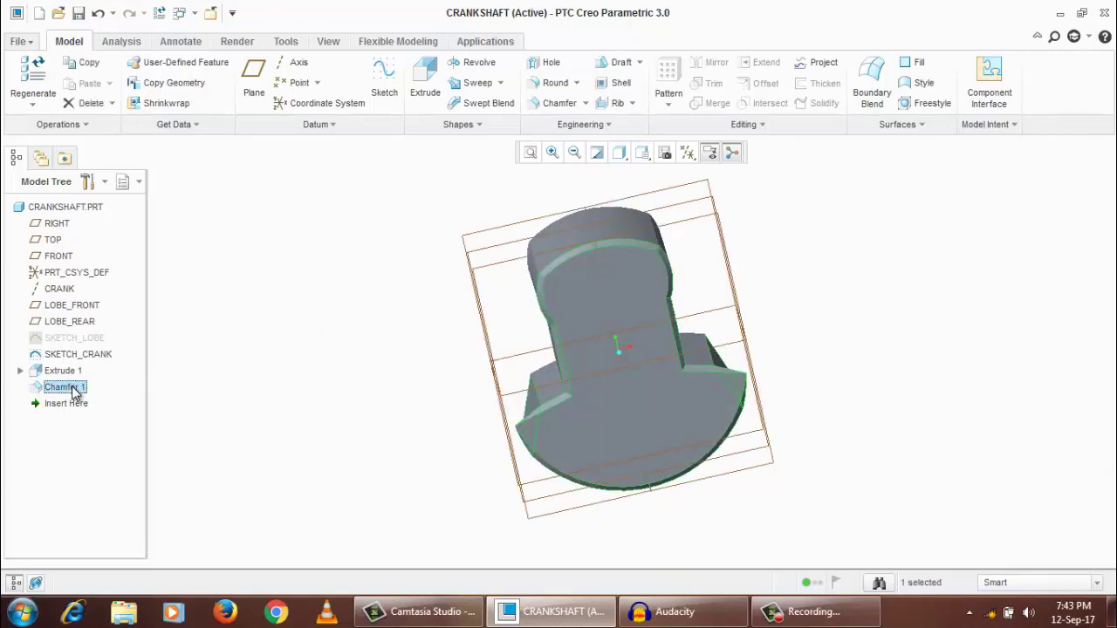
key("Delete")
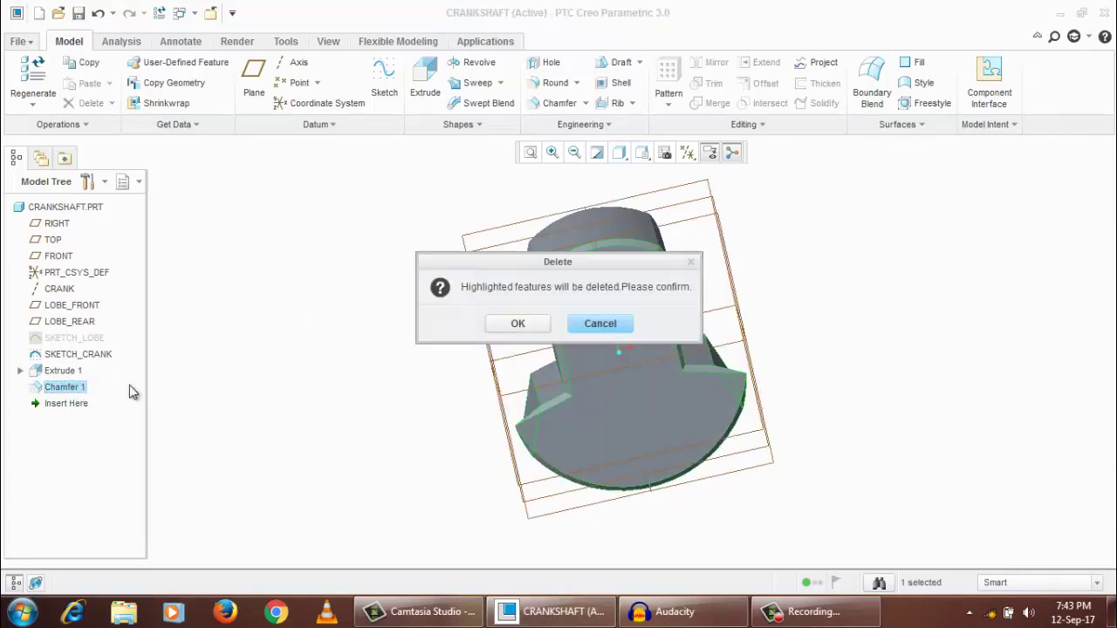
left_click(518, 324)
middle_click_drag(451, 331, 462, 227)
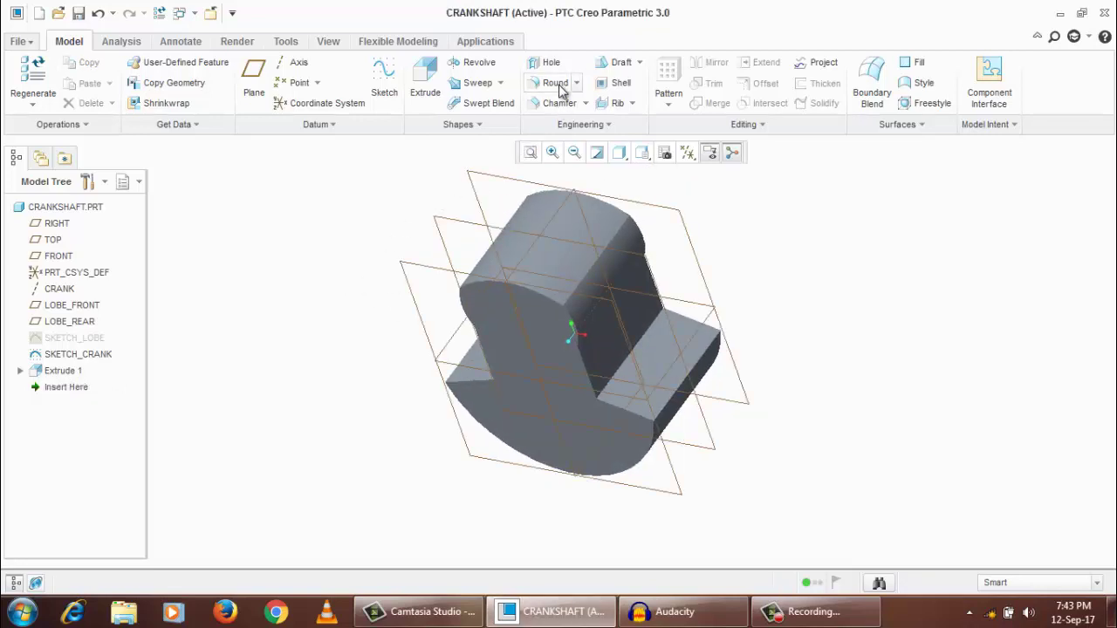
Restore the default orientation and place a simple hole on the upper part of the lobe's front face
key("ctrl+d")
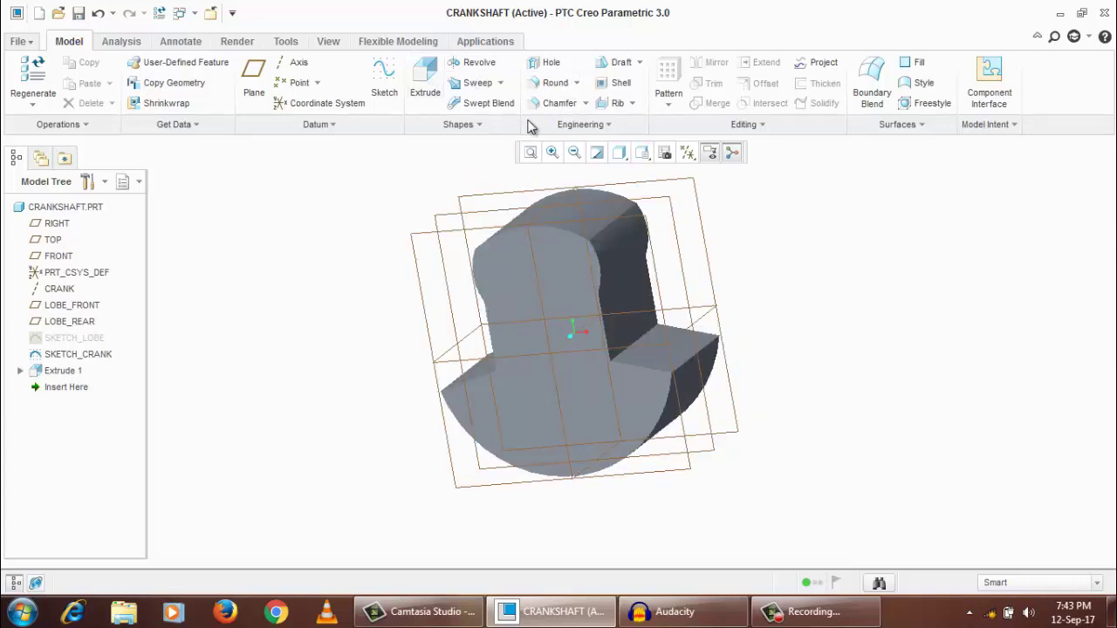
left_click(534, 63)
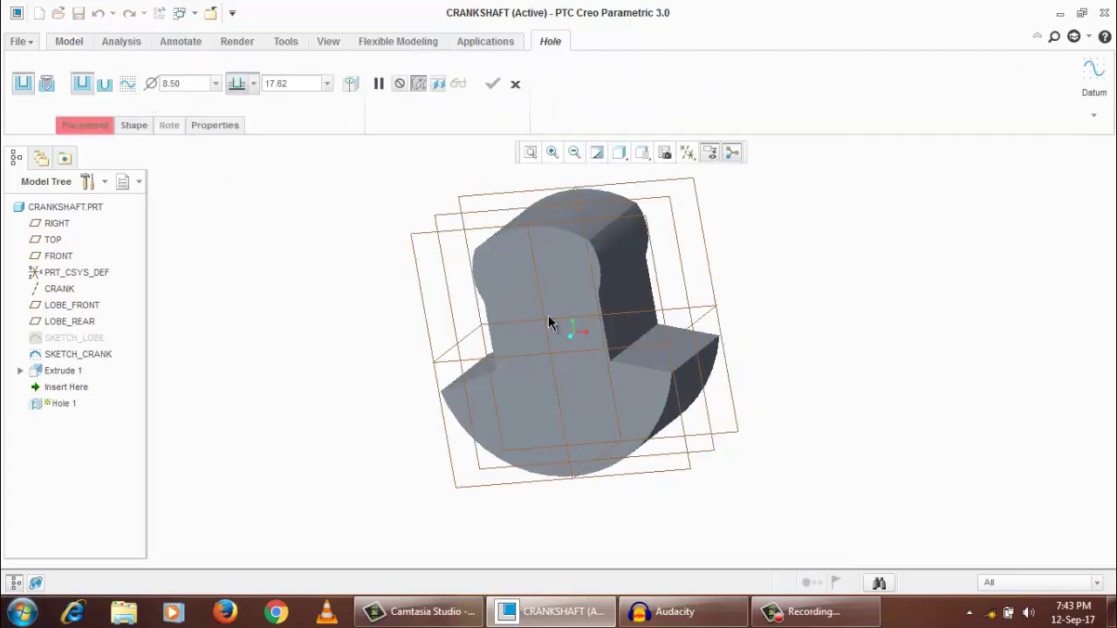
middle_click_drag(558, 317, 456, 257, "shift")
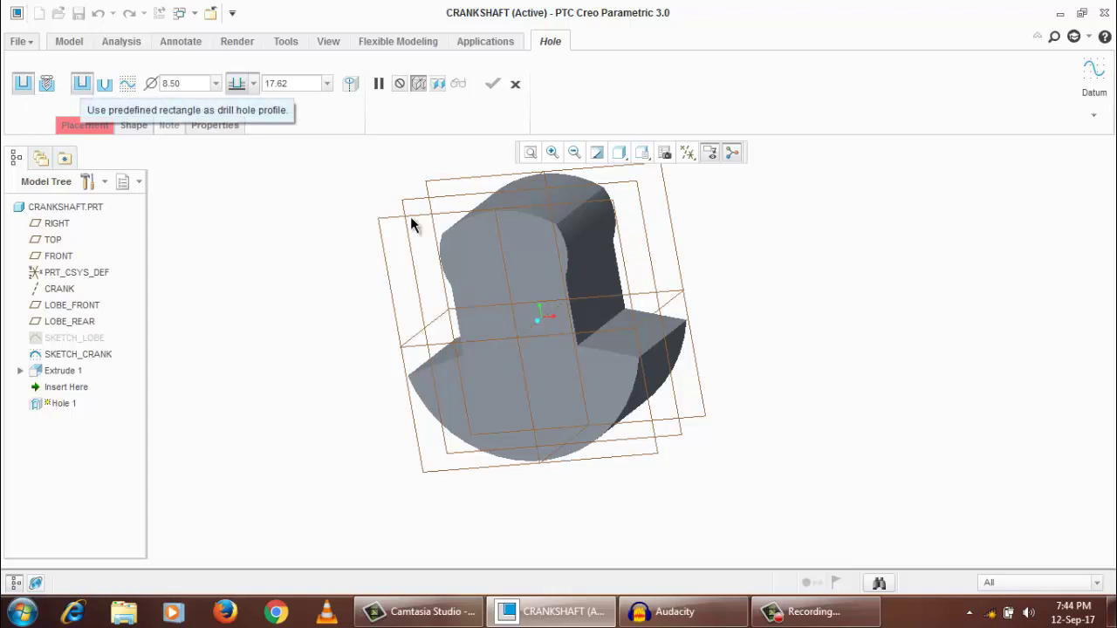
left_click(536, 249)
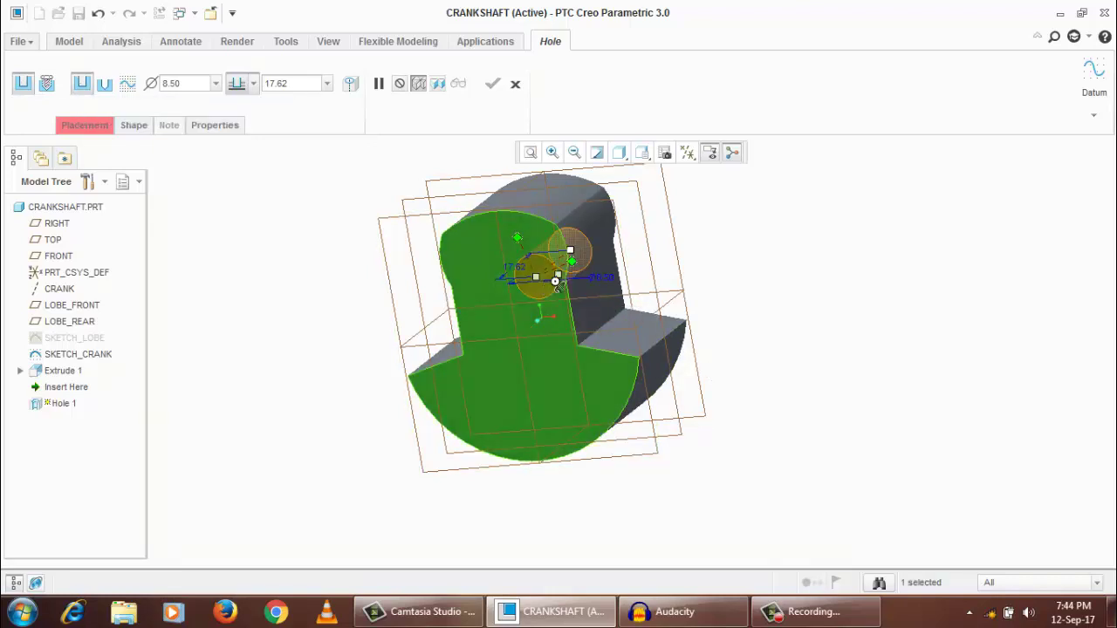
middle_click_drag(536, 250, 583, 225)
scroll(550, 214, "up", 3)
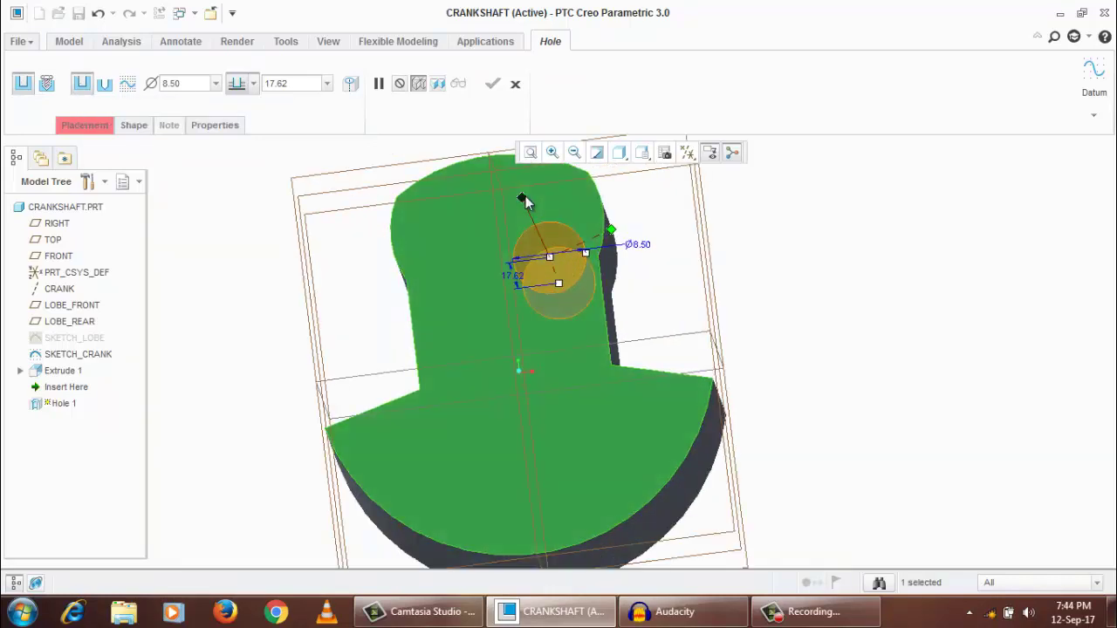
Attach the hole's offset references to the vertical and horizontal datum planes, at about 5.6 and 11.1 from them
middle_click_drag(524, 200, 493, 308)
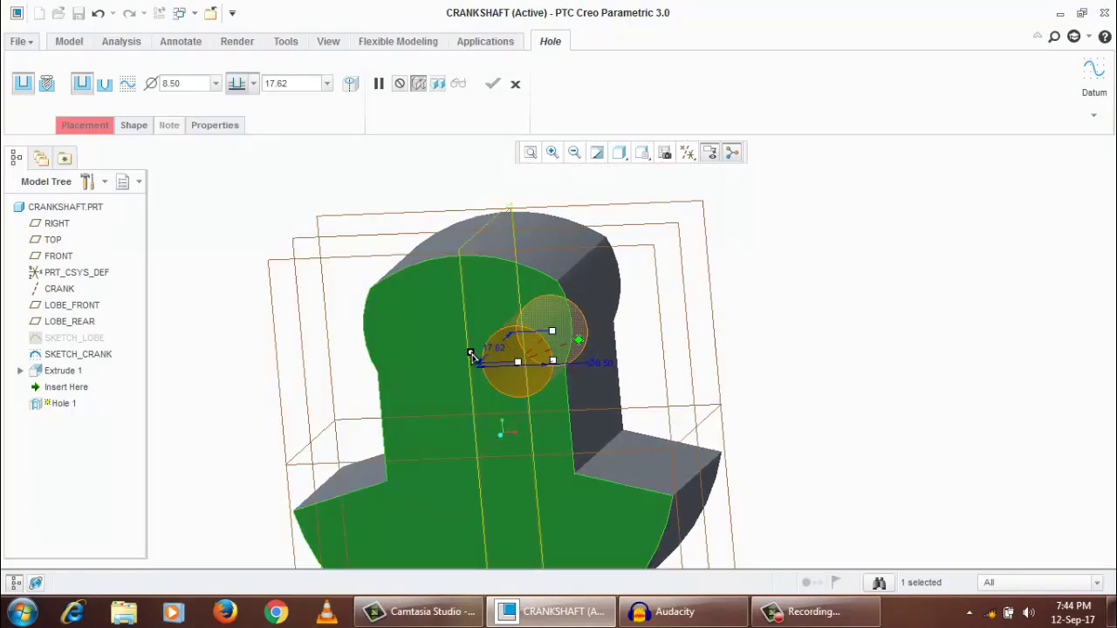
left_click_drag(471, 353, 471, 363)
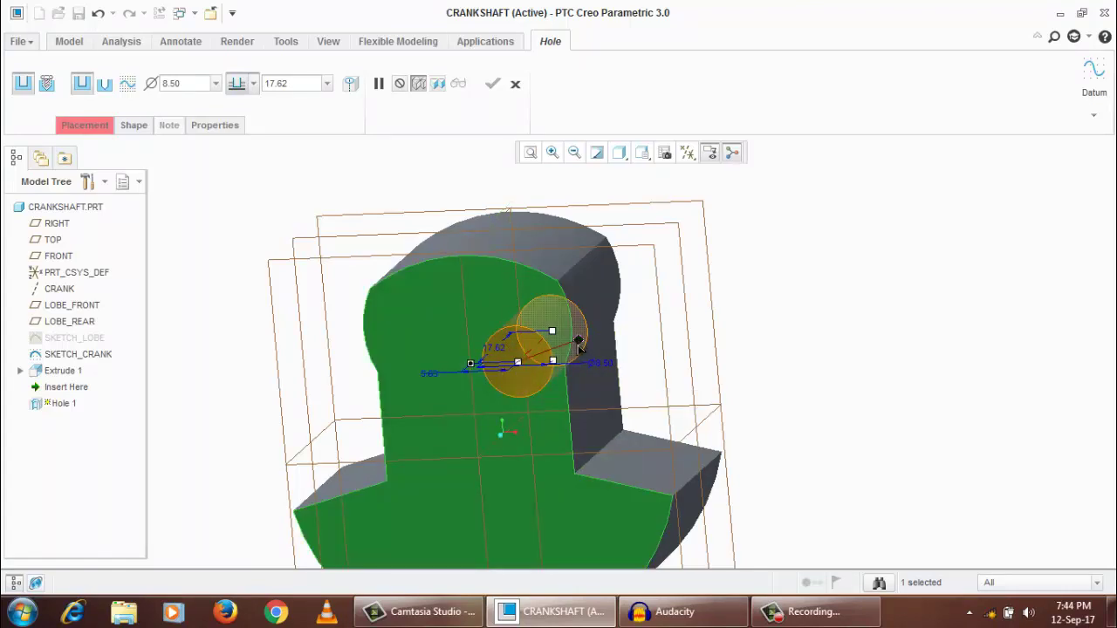
left_click_drag(579, 342, 707, 423)
middle_click_drag(707, 423, 561, 314)
scroll(479, 290, "up", 3)
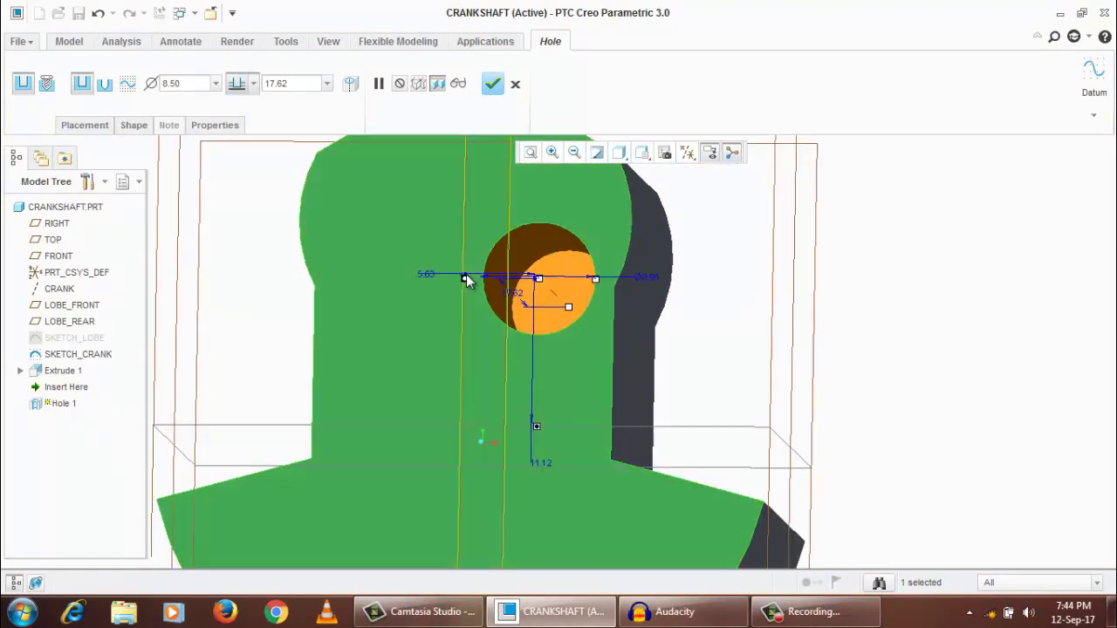
Set the hole's offset from the vertical datum plane to 0
scroll(466, 284, "down", 1)
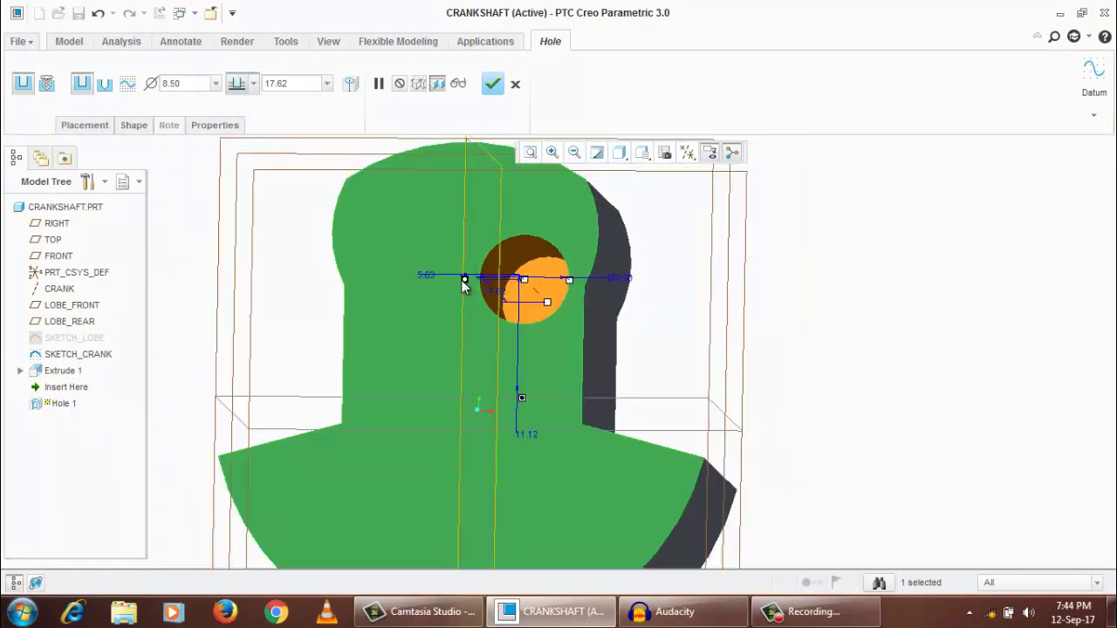
middle_click_drag(464, 286, 598, 349)
scroll(526, 281, "up", 4)
mouse_move(524, 284)
middle_mouse_down()
mouse_move(522, 300)
mouse_move(524, 288)
middle_mouse_up()
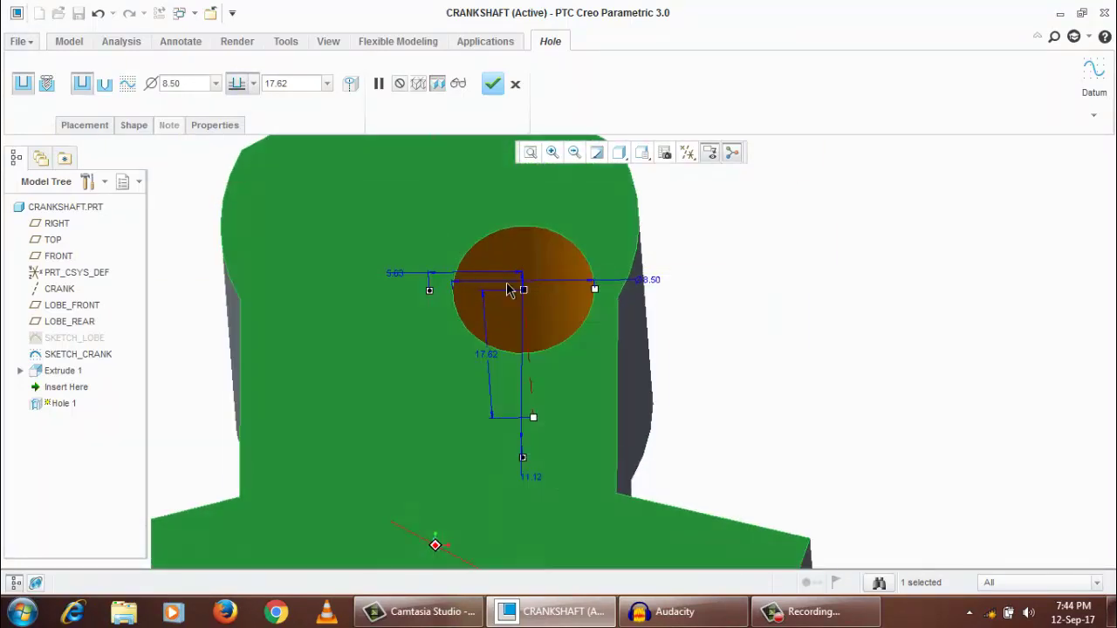
double_click(393, 275)
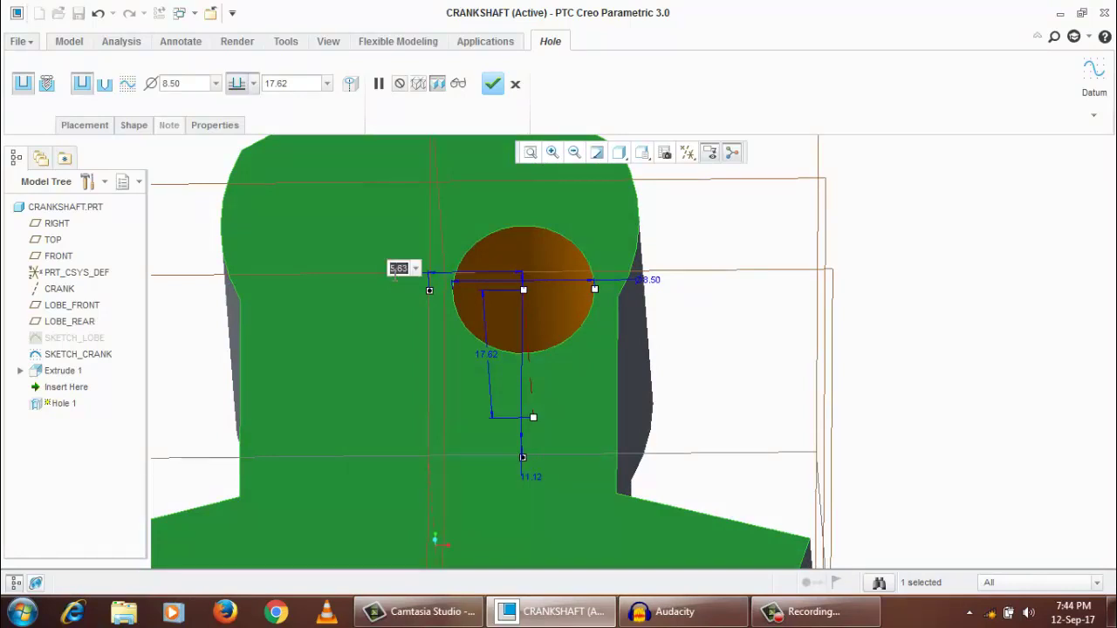
type("0")
key("Return")
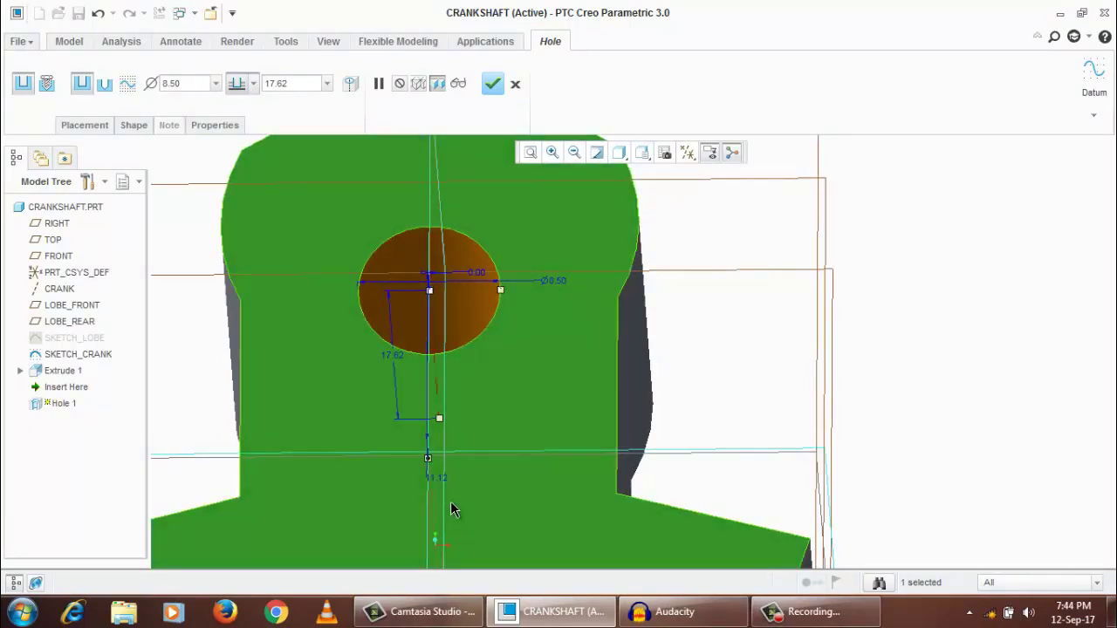
Set the hole's offset from the horizontal datum plane to 0
scroll(535, 305, "up", 2)
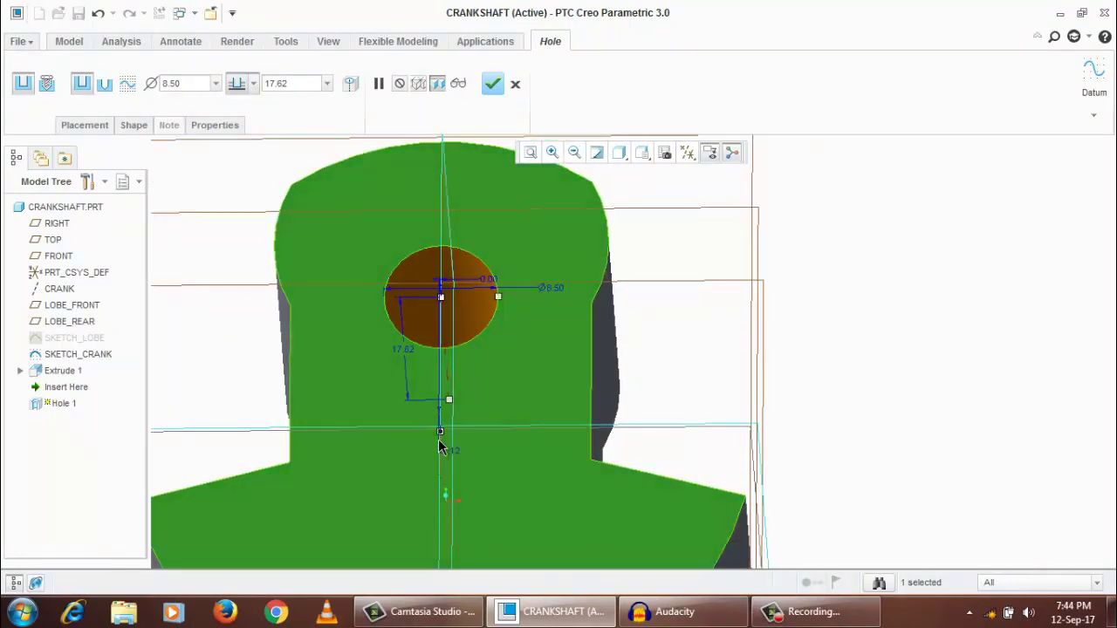
scroll(445, 441, "up", 1)
scroll(448, 427, "down", 1)
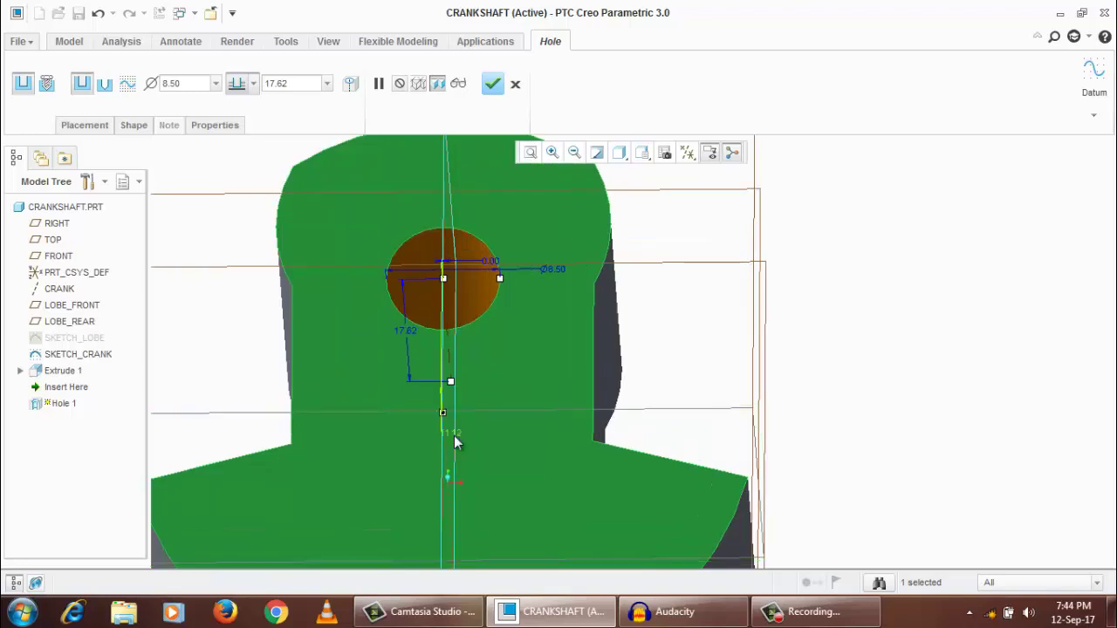
double_click(453, 434)
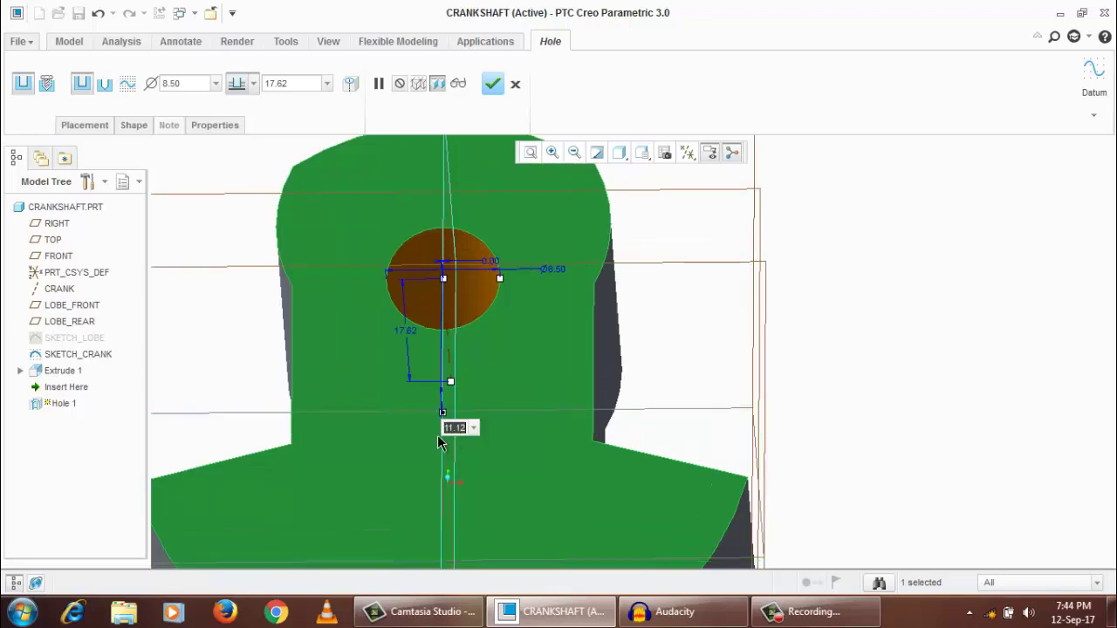
type("0")
key("Return")
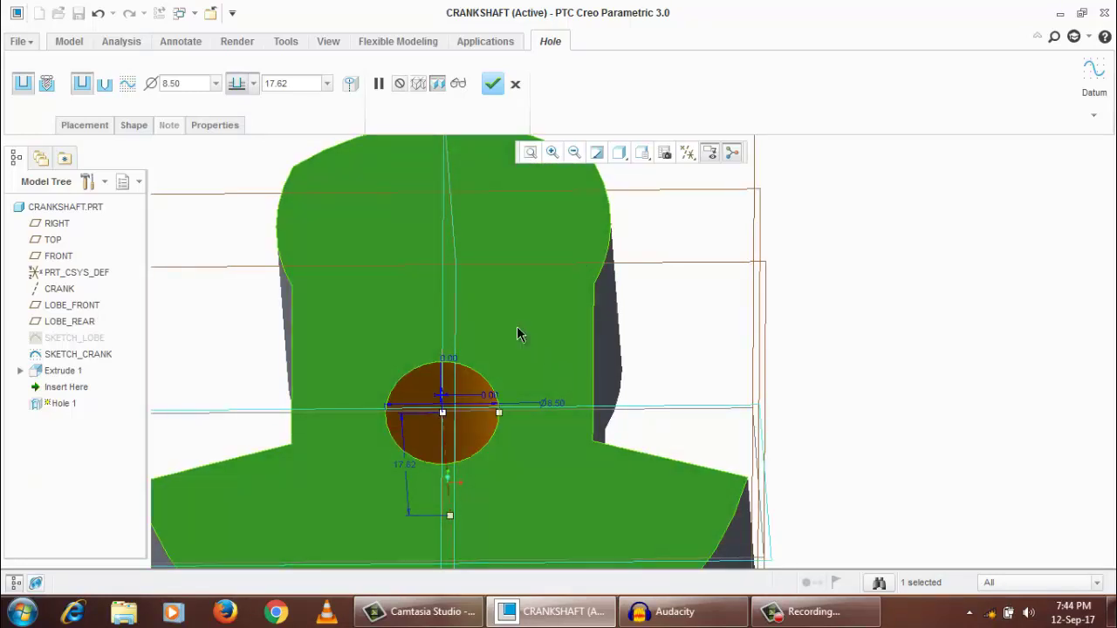
Deepen the hole beyond the lobe's rear face, and set its blind depth to 15
scroll(518, 334, "up", 2)
middle_click_drag(518, 334, 513, 403)
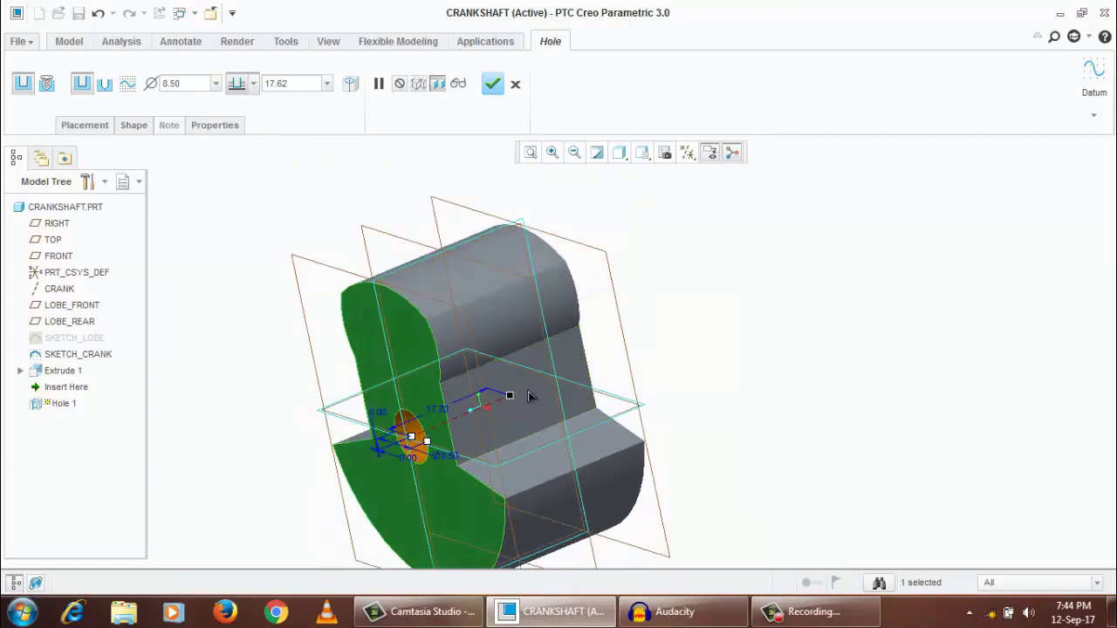
left_click_drag(530, 397, 599, 364)
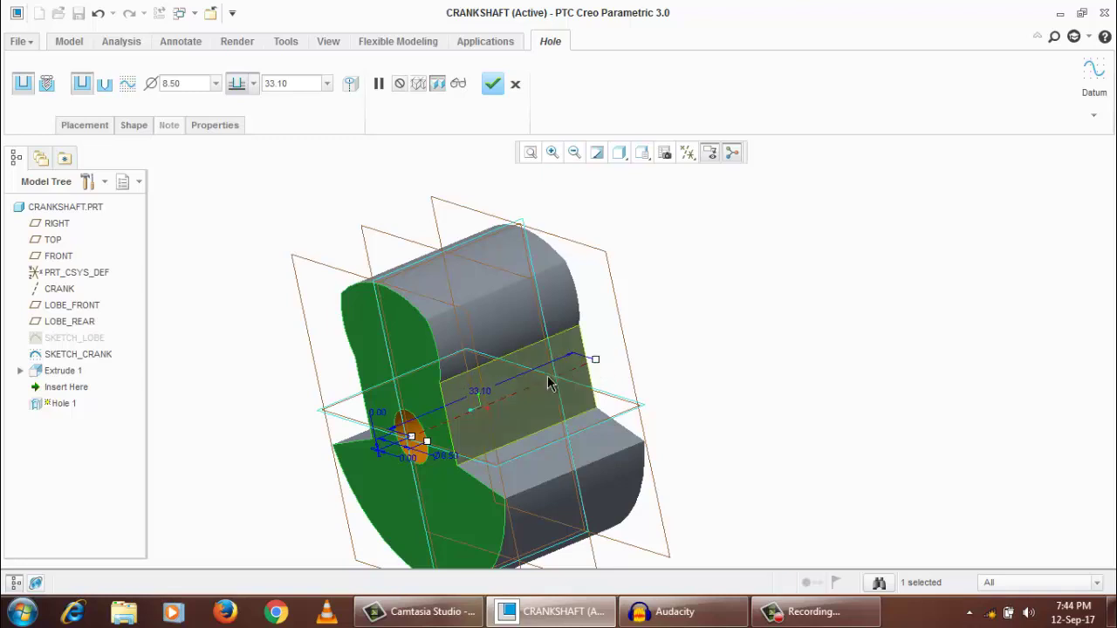
middle_click_drag(550, 384, 482, 369, "shift")
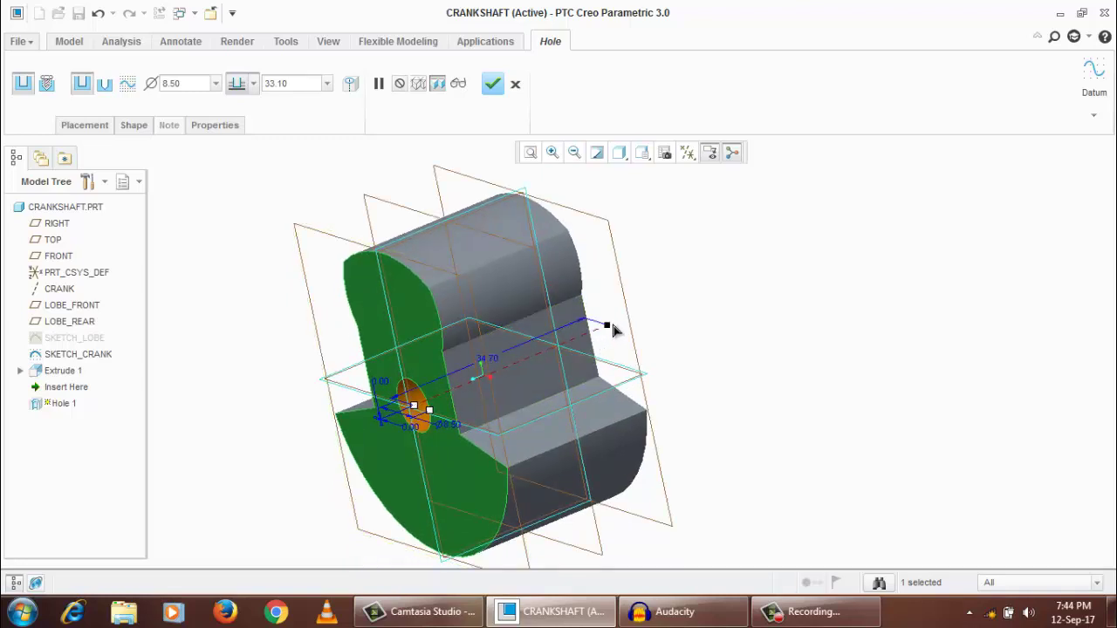
mouse_move(613, 330)
left_mouse_down()
mouse_move(636, 316)
mouse_move(643, 325)
mouse_move(514, 392)
mouse_move(627, 336)
left_mouse_up()
type("15")
key("Return")
Switch the hole's depth option to symmetric about the front face and adjust its depth in the model
left_click(254, 84)
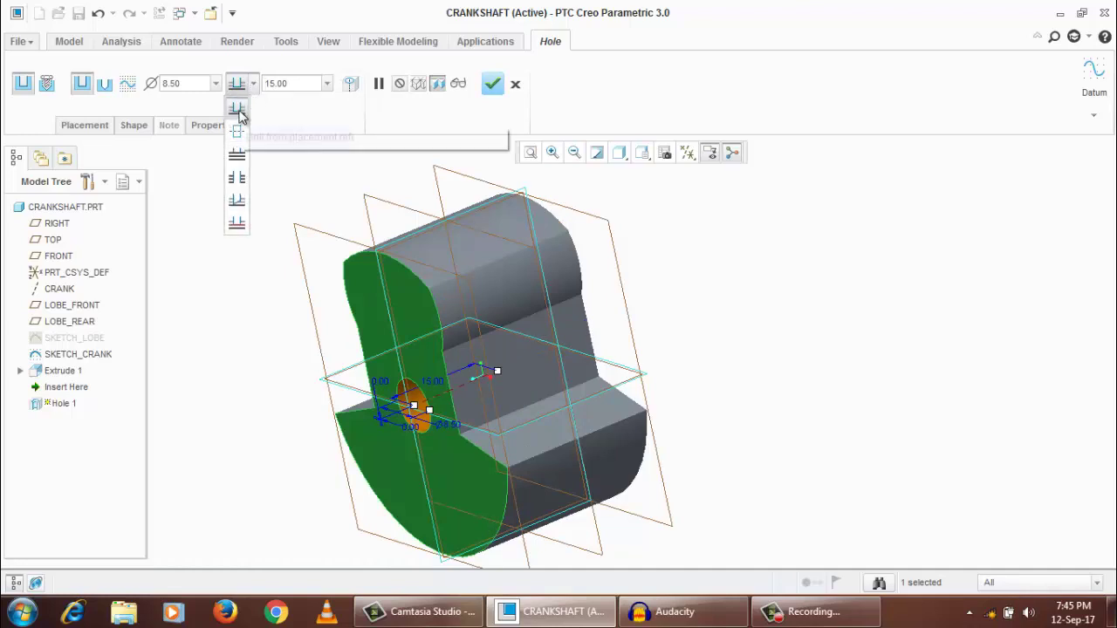
left_click(236, 131)
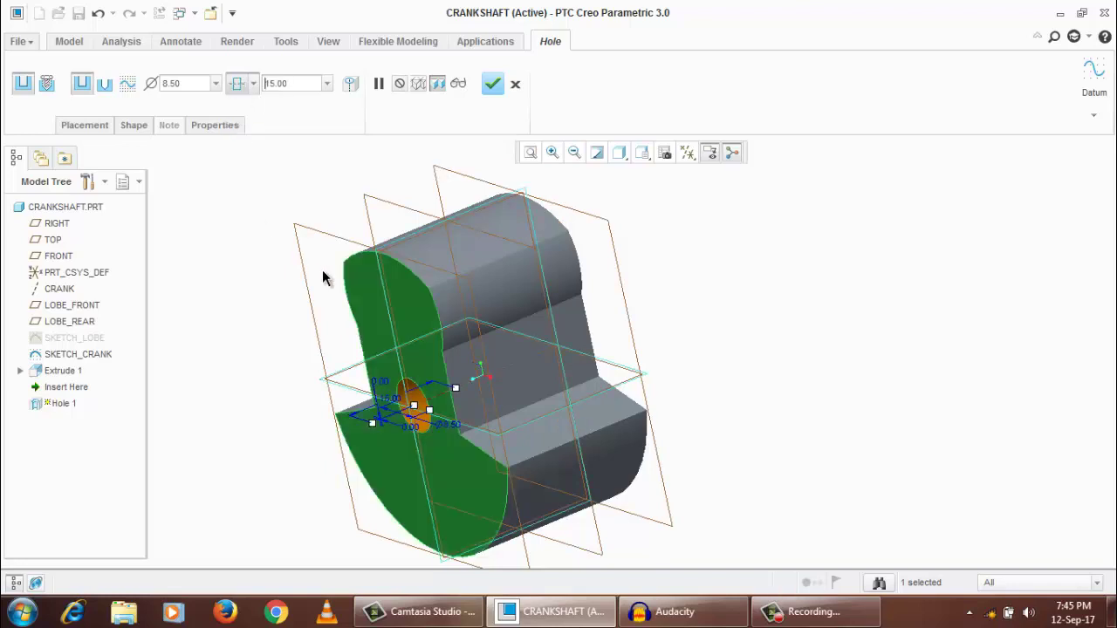
middle_click_drag(431, 436, 367, 443)
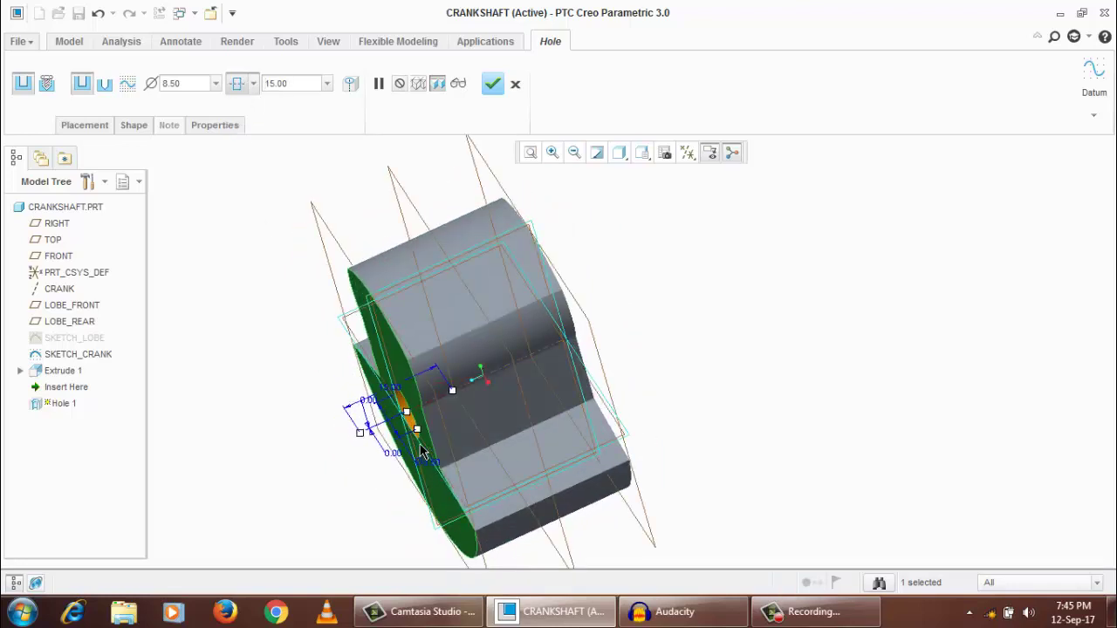
left_click_drag(364, 439, 335, 454)
Set the hole to drill up to the next surface, inspect its exit at the lobe's rear, and complete the hole
left_click(254, 82)
left_click(259, 161)
left_click(252, 83)
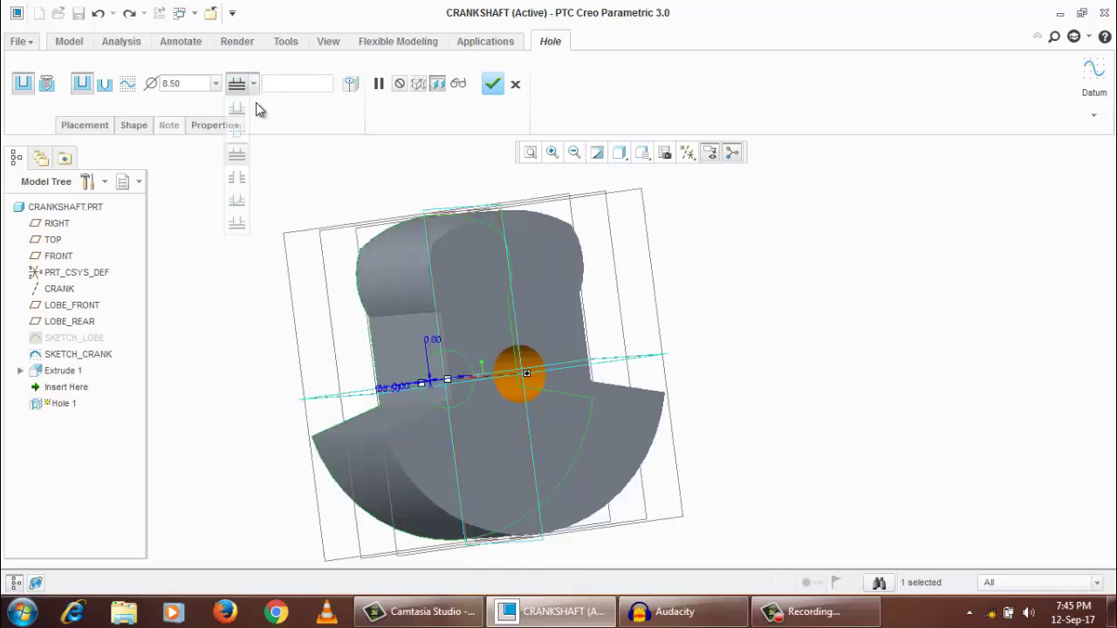
left_click(241, 164)
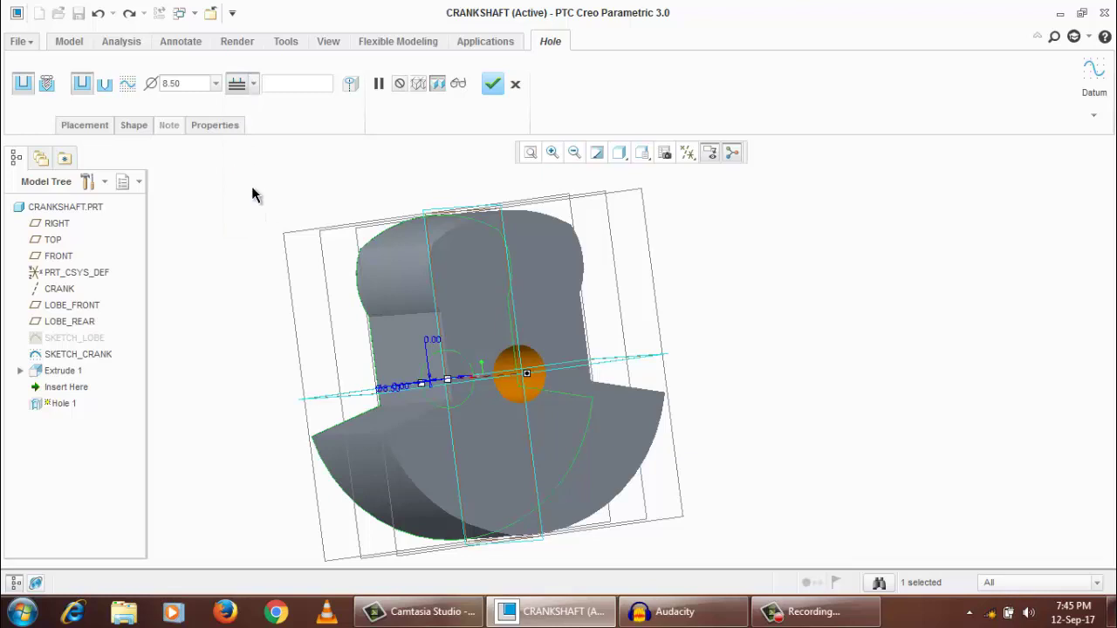
middle_click_drag(251, 193, 601, 295)
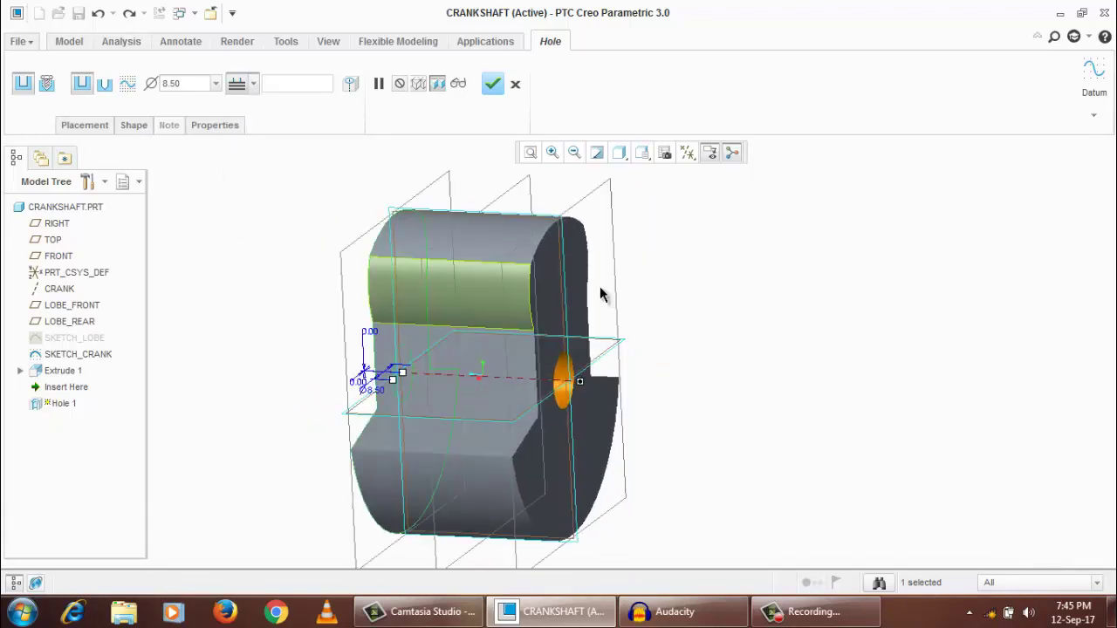
middle_click(484, 215)
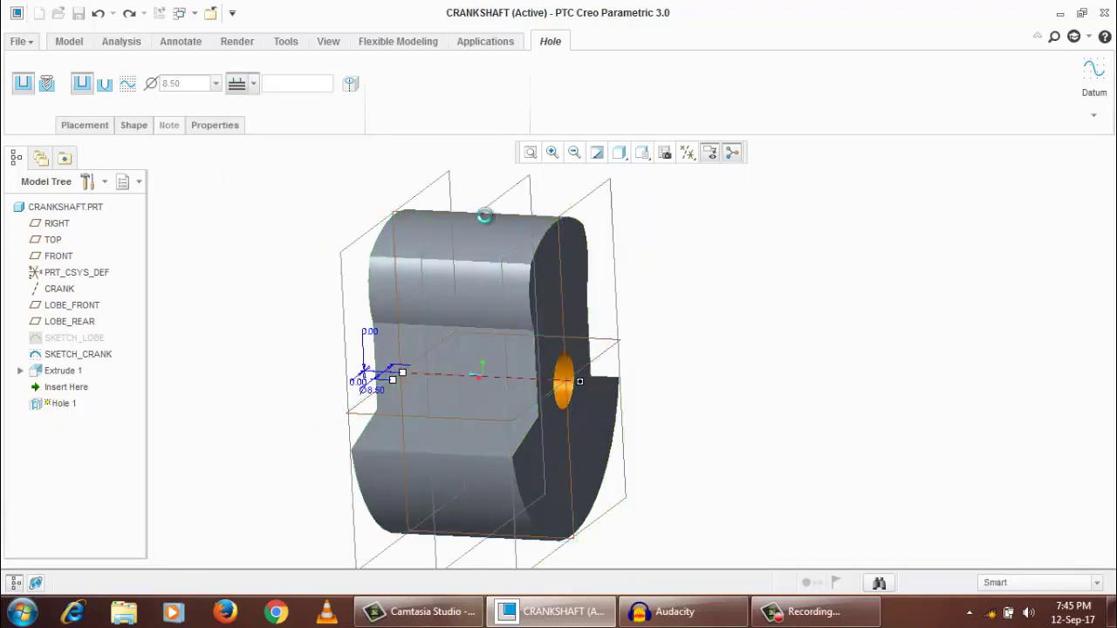
right_click_drag(247, 262, 200, 316)
left_click(215, 318)
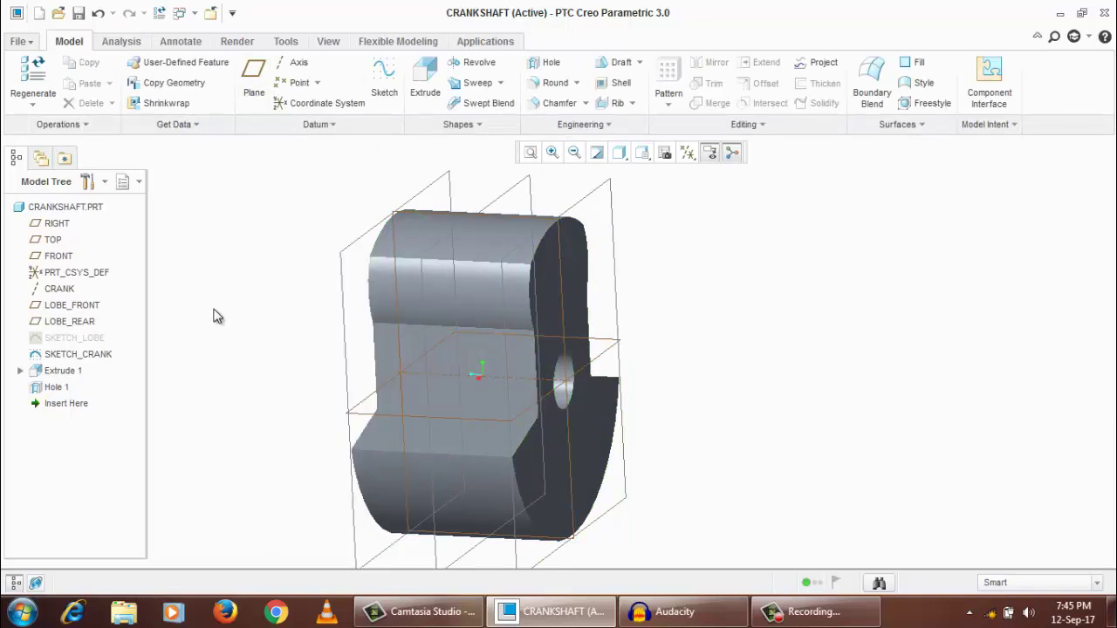
Edit the definition of Hole 1 and change its depth option to drill through all surfaces
right_click(54, 387)
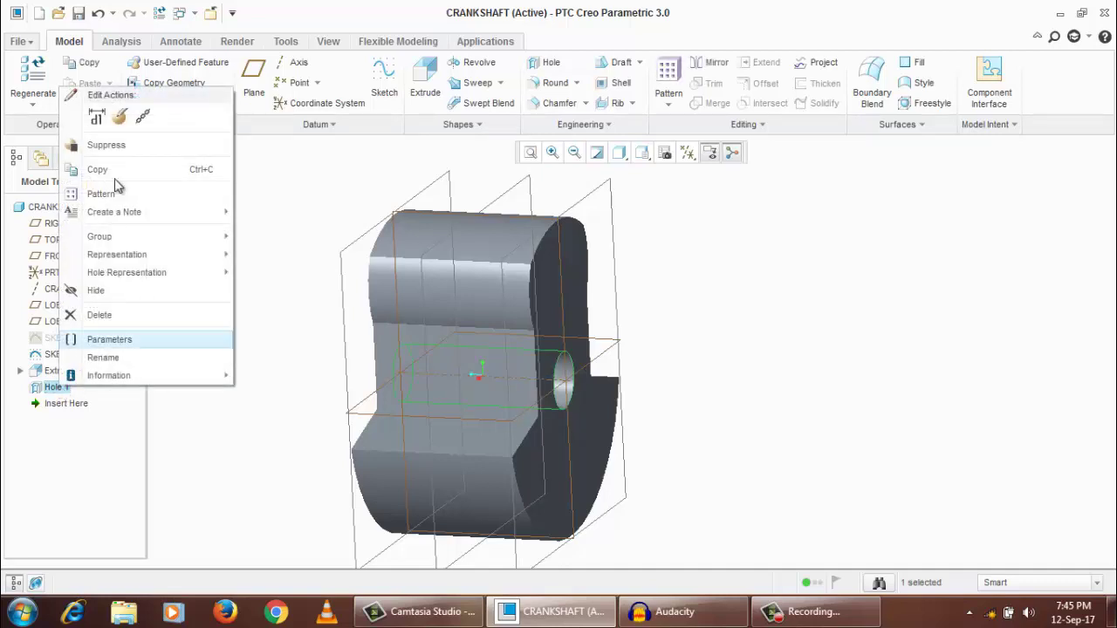
left_click(122, 119)
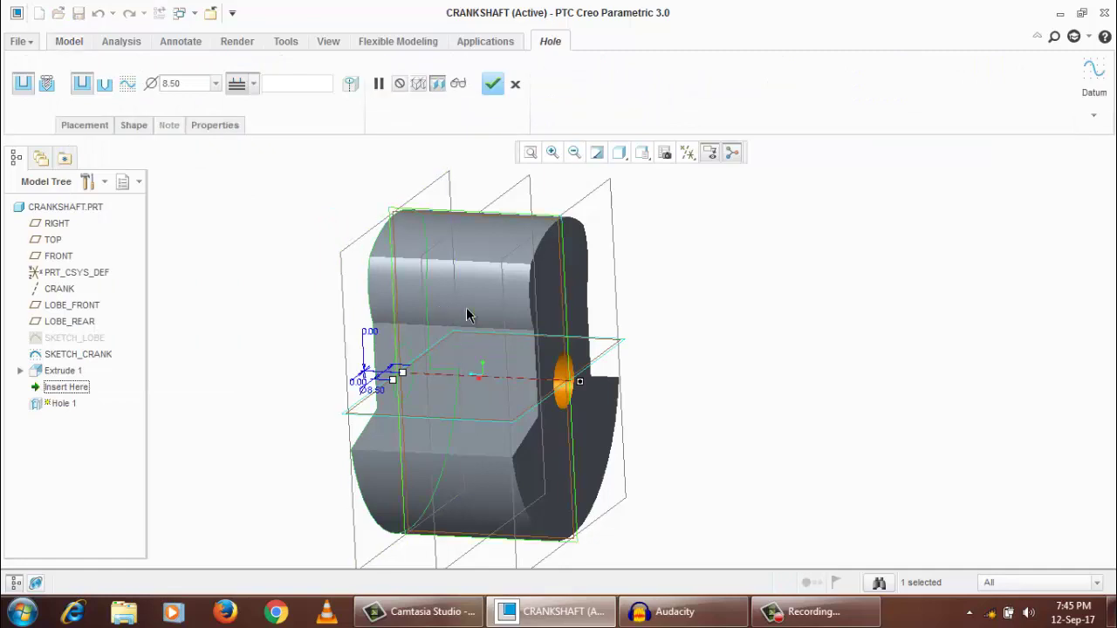
middle_click_drag(468, 314, 287, 75)
left_click(254, 84)
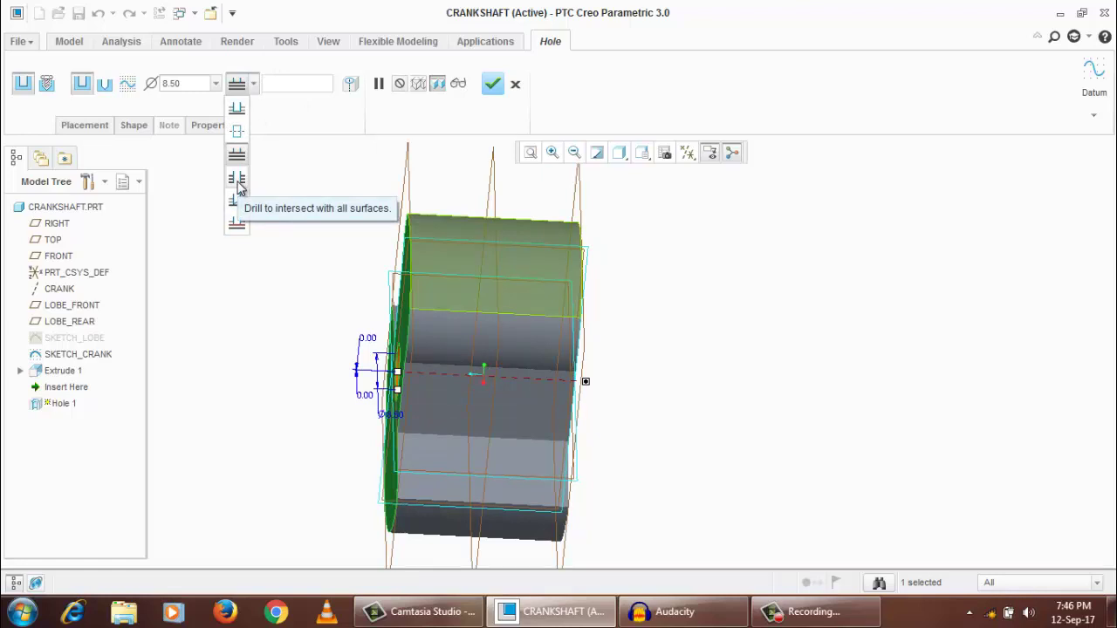
left_click(237, 180)
middle_click_drag(280, 262, 284, 144)
Change the hole's depth option to drill to a selected surface, using the lobe's rear face as the limit
left_click(255, 84)
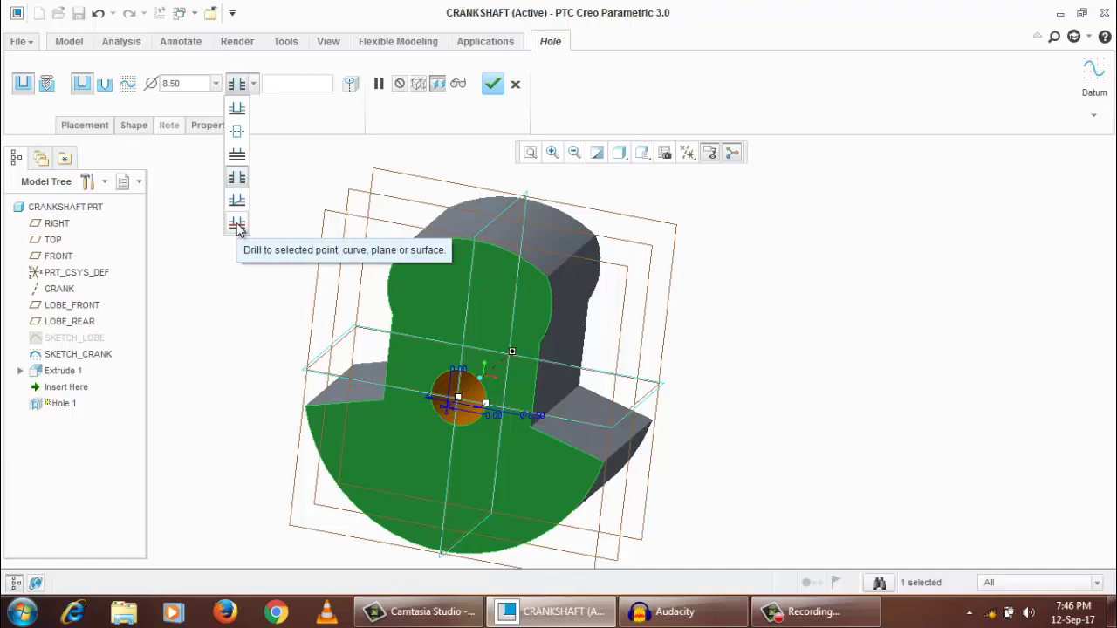
left_click(238, 227)
middle_click_drag(294, 249, 209, 262)
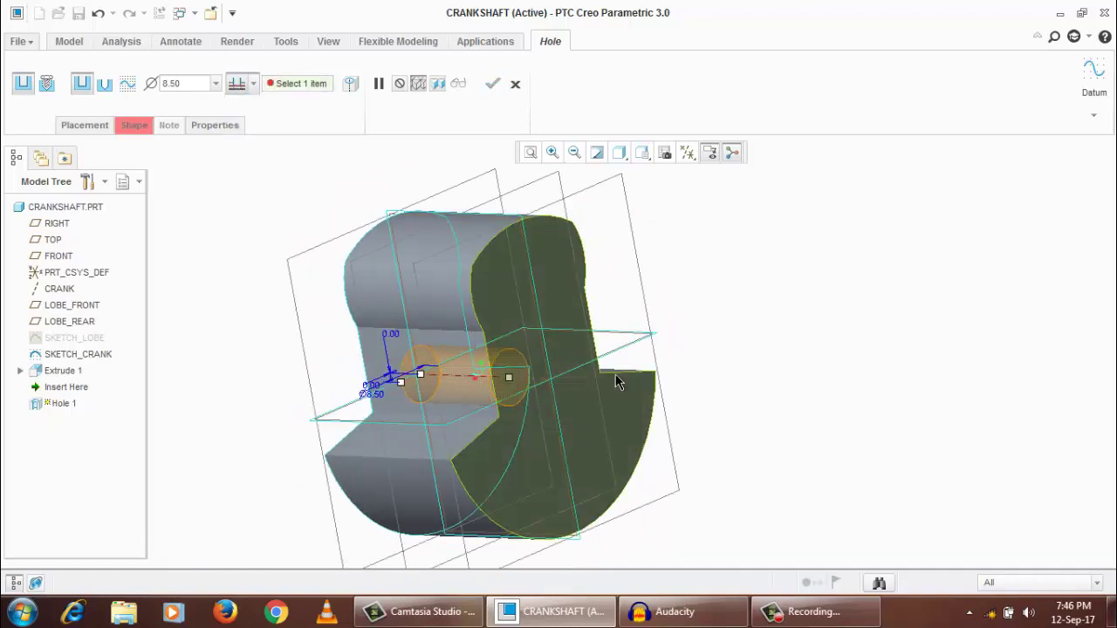
left_click(572, 286)
middle_click_drag(641, 316, 563, 272)
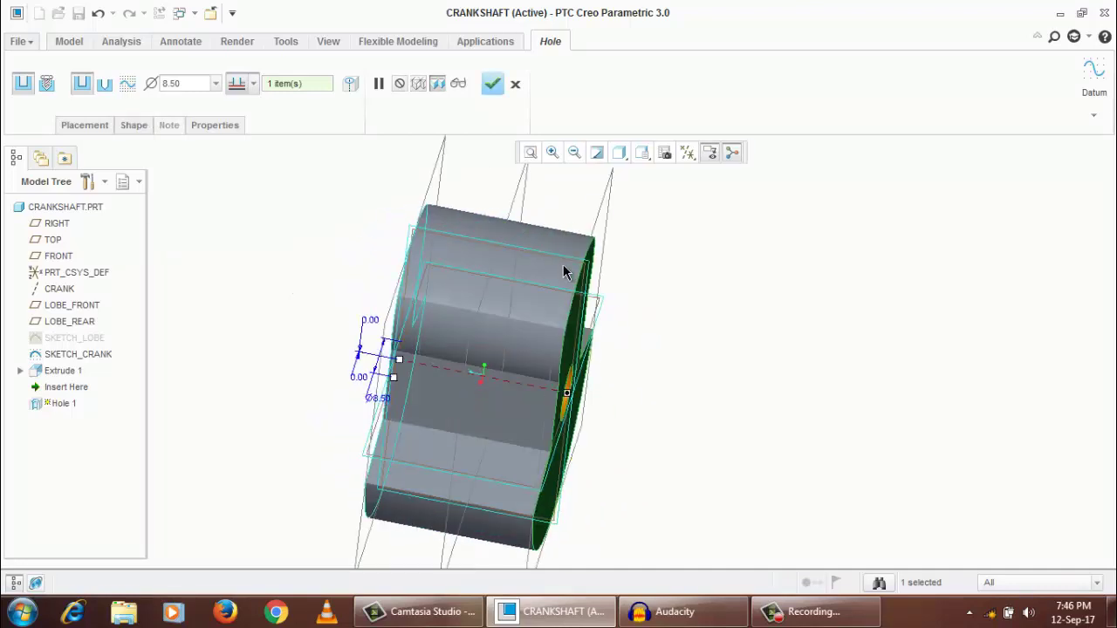
Try the FRONT datum plane as the hole's depth limit, inspect it, and discard the edits to the hole
left_click(527, 204)
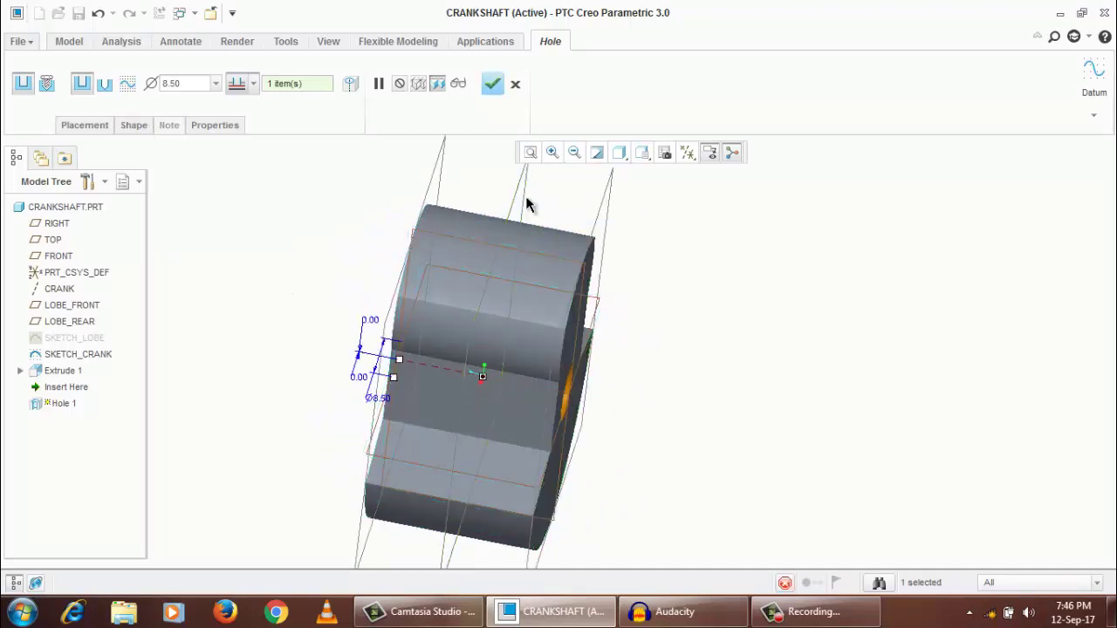
middle_click_drag(529, 244, 591, 322)
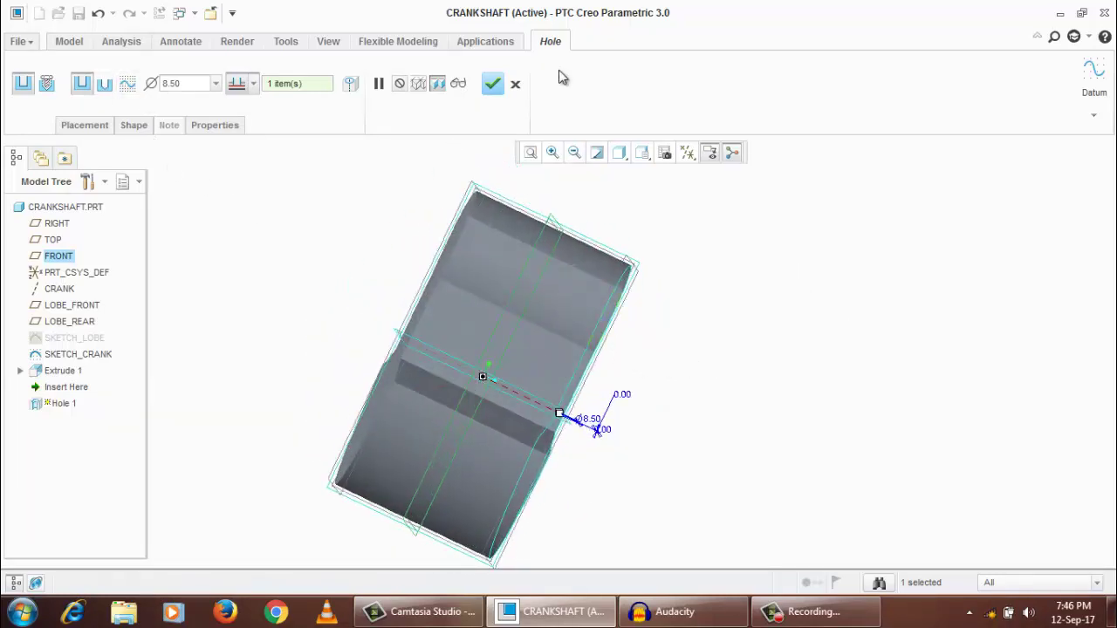
left_click(517, 84)
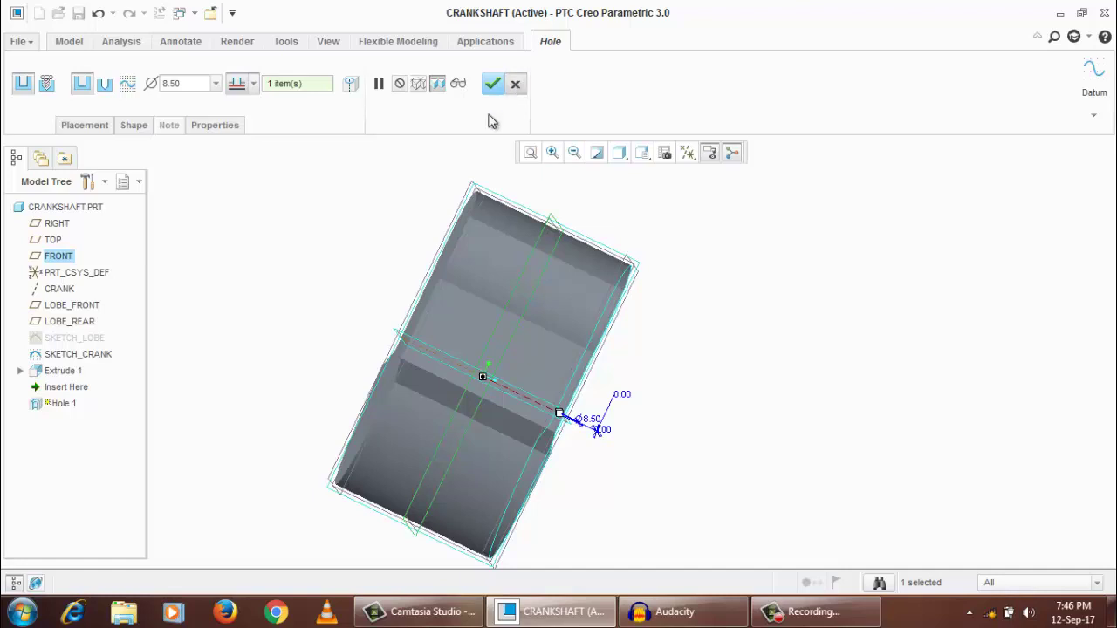
left_click(561, 337)
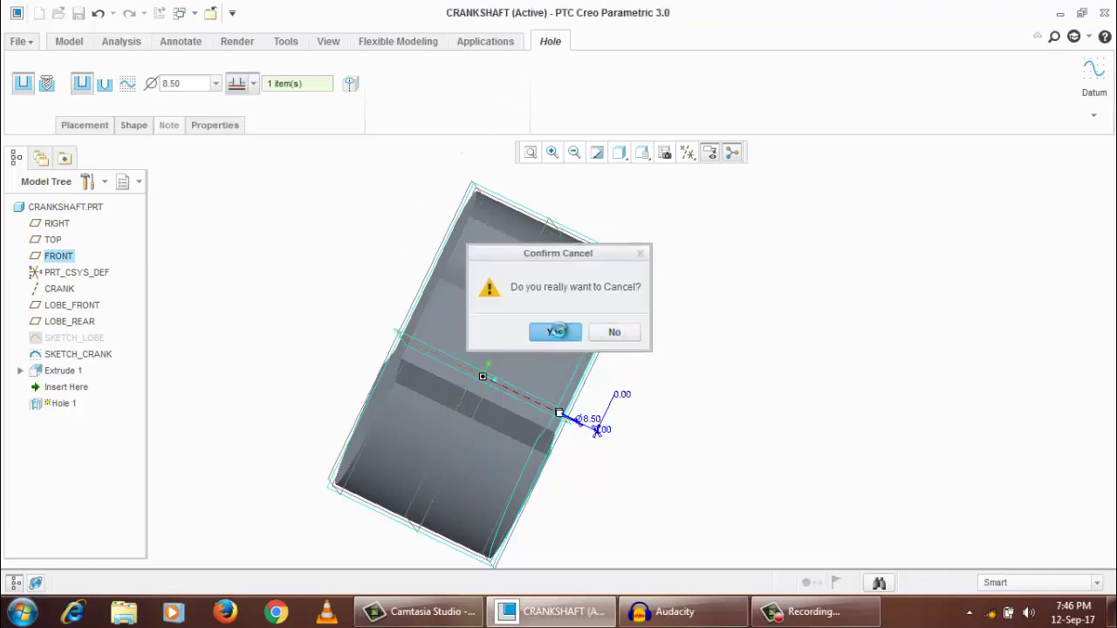
mouse_move(250, 200)
middle_mouse_down()
mouse_move(287, 254)
mouse_move(254, 238)
mouse_move(269, 232)
middle_mouse_up()
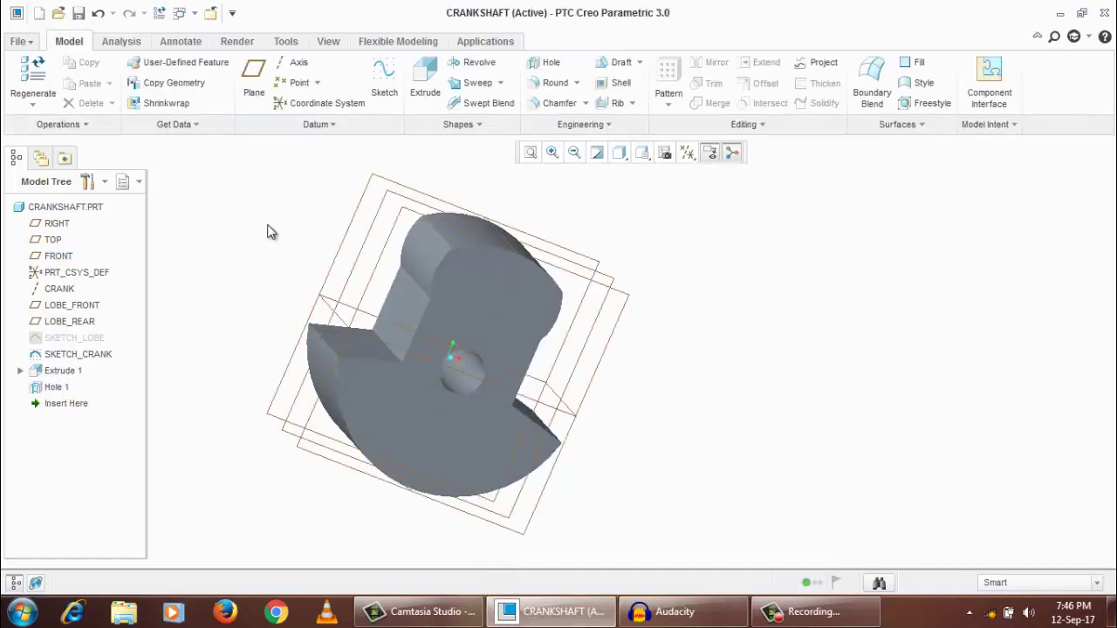
Delete Hole 1 from the model
left_click(59, 389)
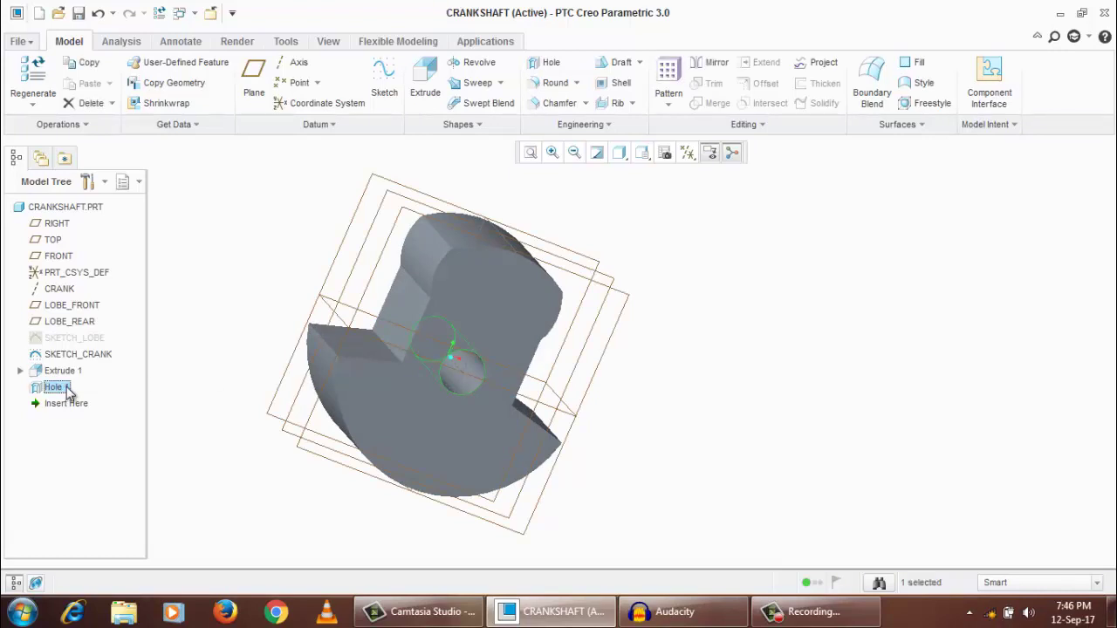
key("Delete")
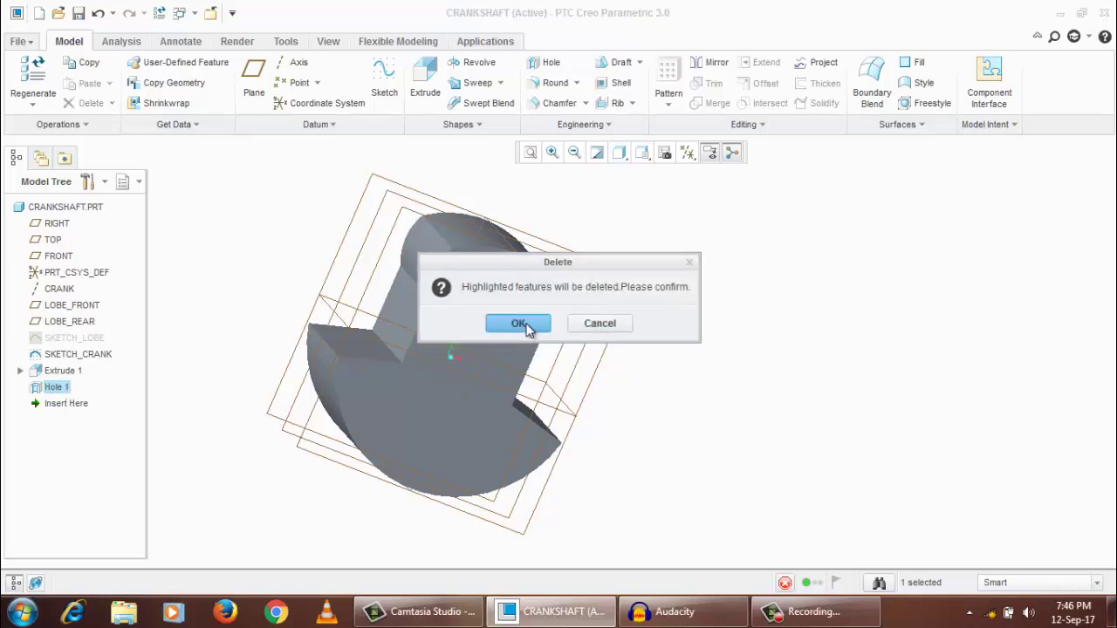
left_click(521, 325)
Start an extruded cut through the lobe using SKETCH_CRANK as its profile
middle_click_drag(407, 299, 367, 250)
left_click(425, 83)
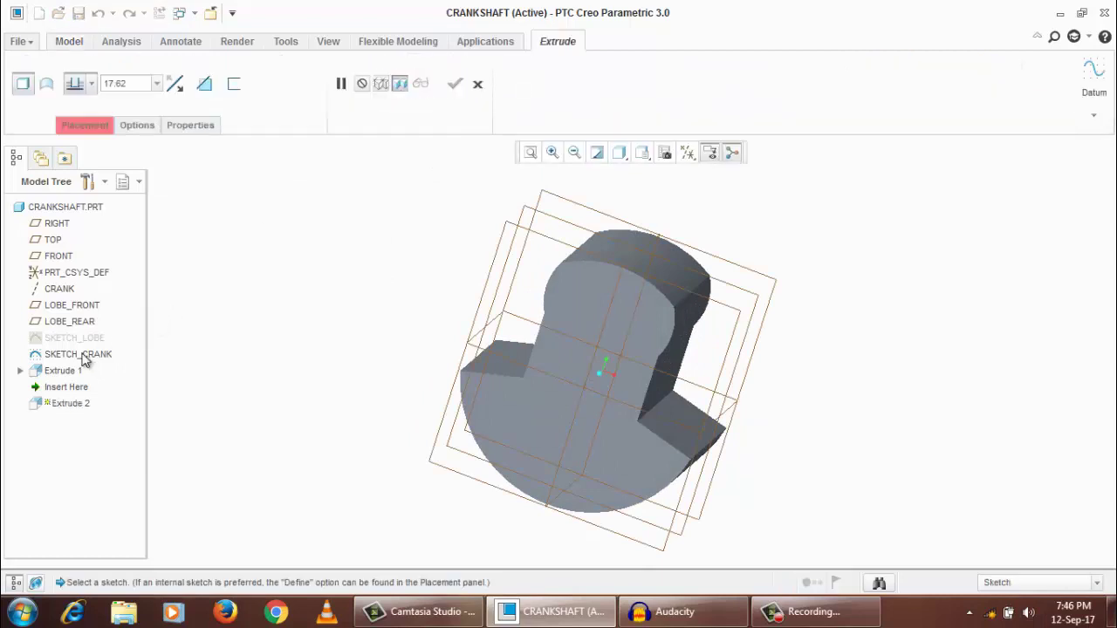
left_click(79, 354)
middle_click_drag(551, 337, 497, 295, "shift")
left_click(561, 127)
middle_click_drag(468, 219, 462, 264)
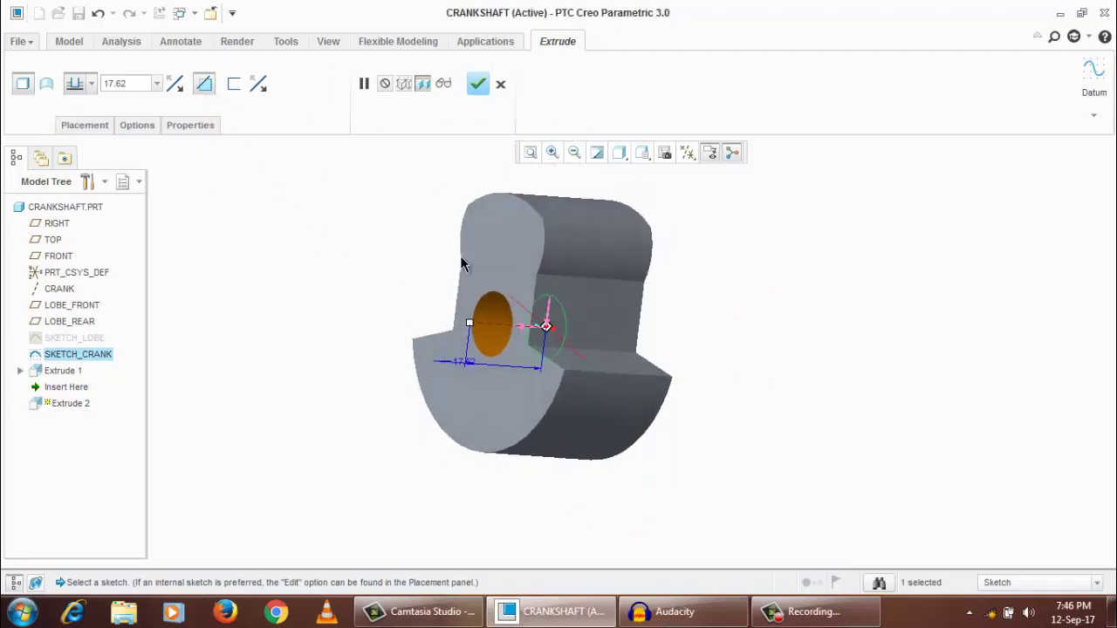
Switch the SKETCH_CRANK extrusion to adding material for comparison, and return it to removing material
left_click(206, 85)
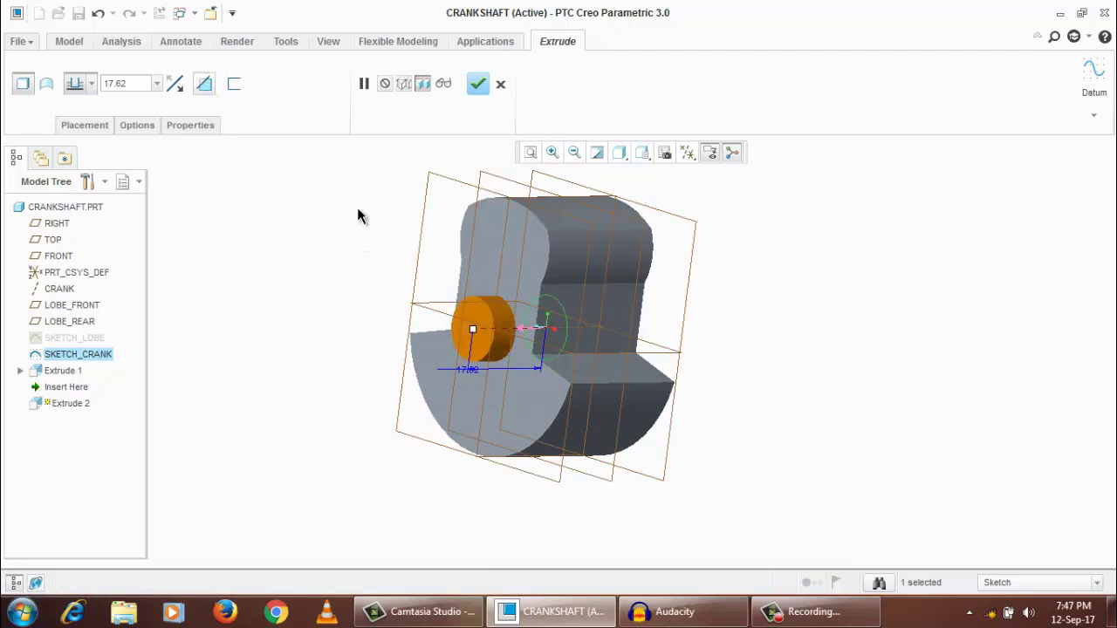
middle_click_drag(362, 217, 394, 230)
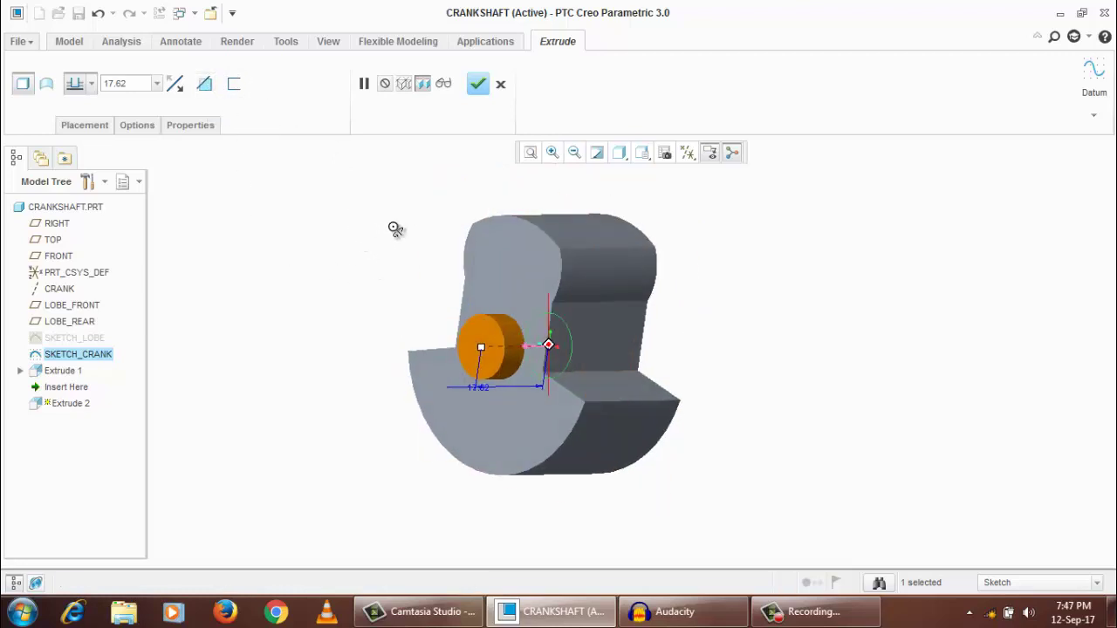
left_click(208, 86)
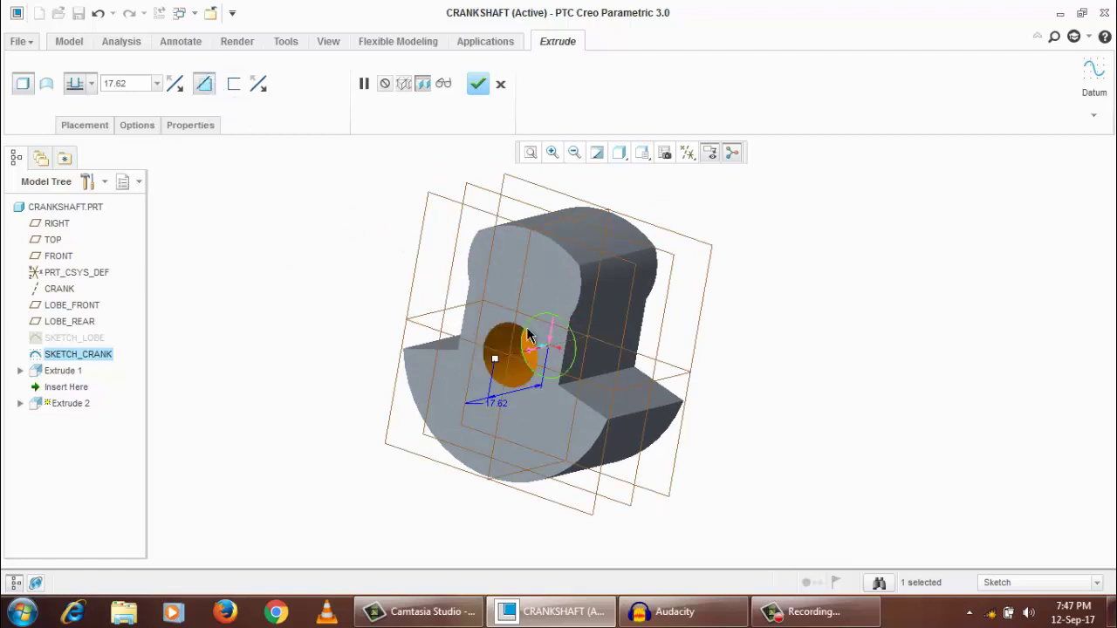
Make the SKETCH_CRANK cut symmetric about its sketch plane with a depth of 12, and preview the result
middle_click_drag(569, 337, 467, 359)
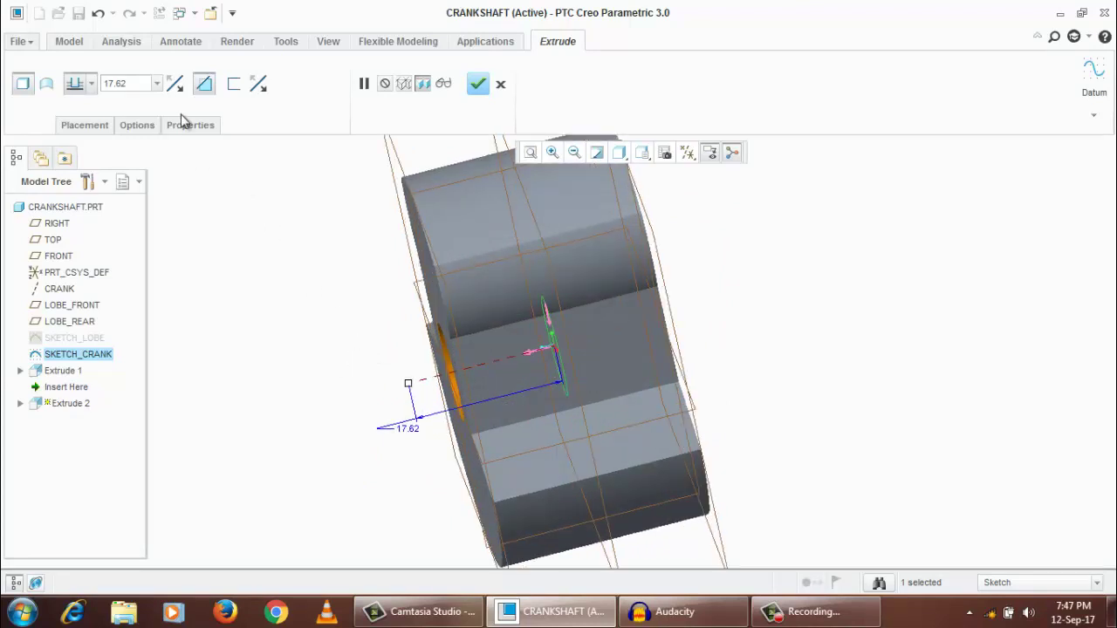
left_click(92, 84)
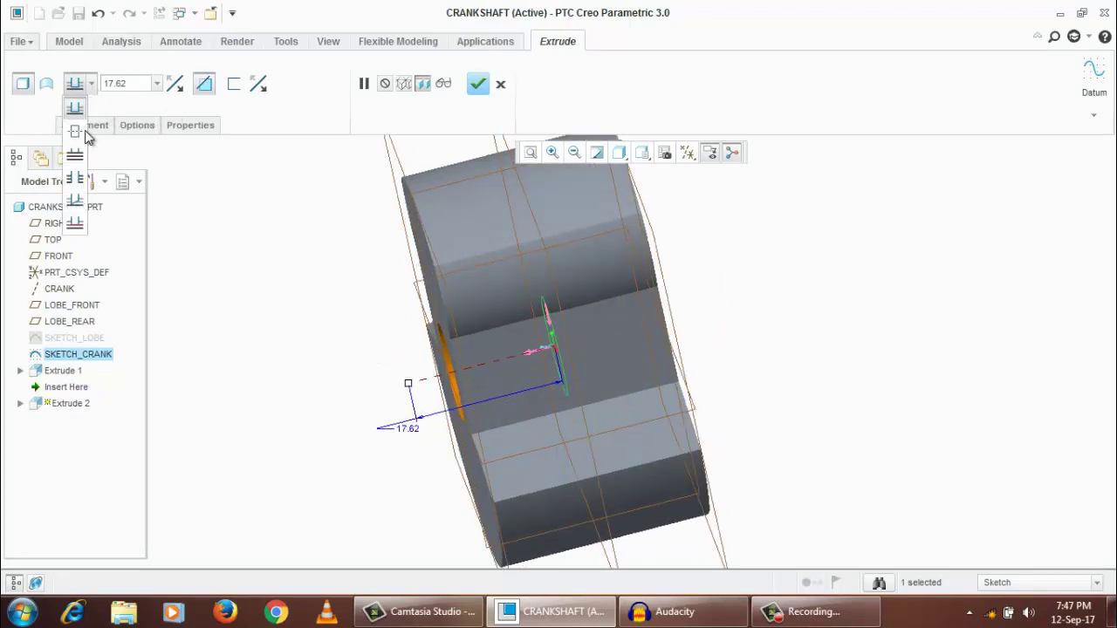
left_click(76, 132)
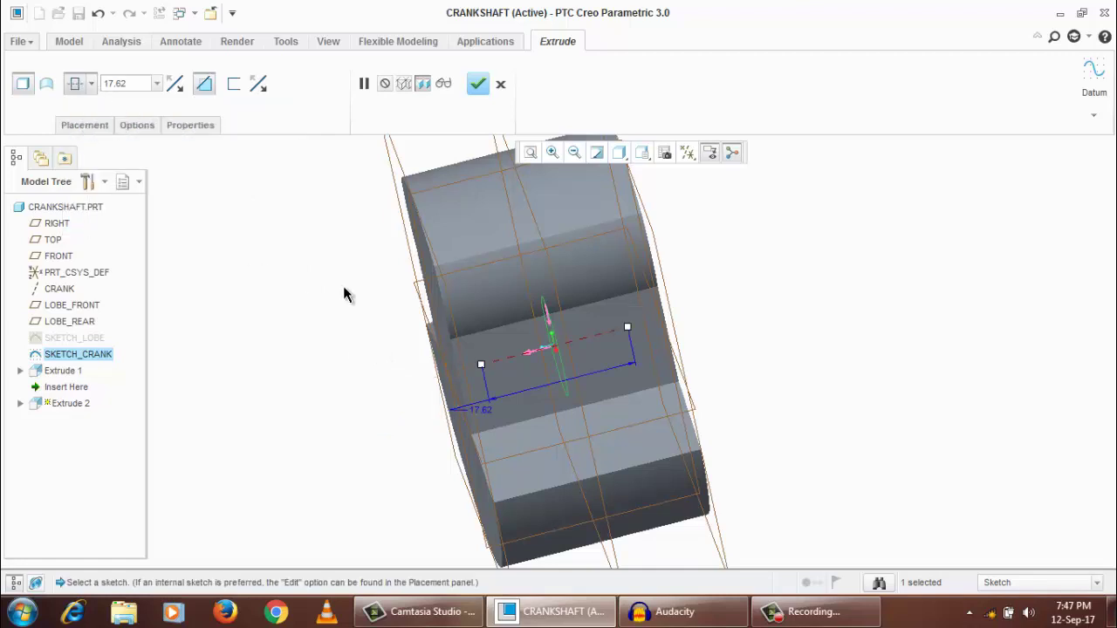
double_click(479, 410)
type("12")
key("Return")
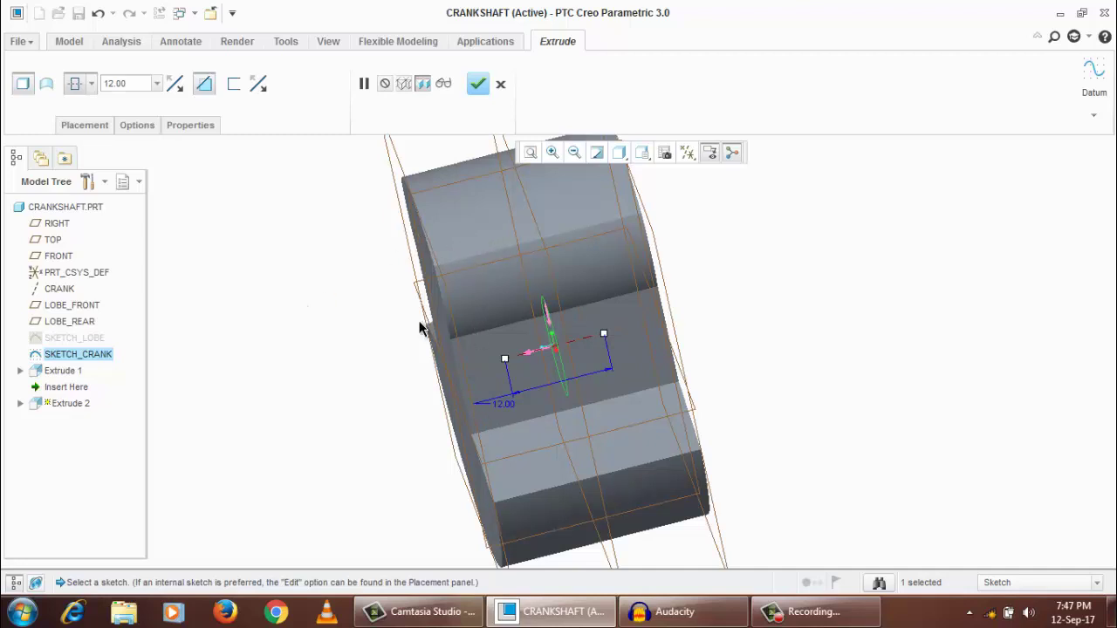
middle_click_drag(420, 327, 419, 218)
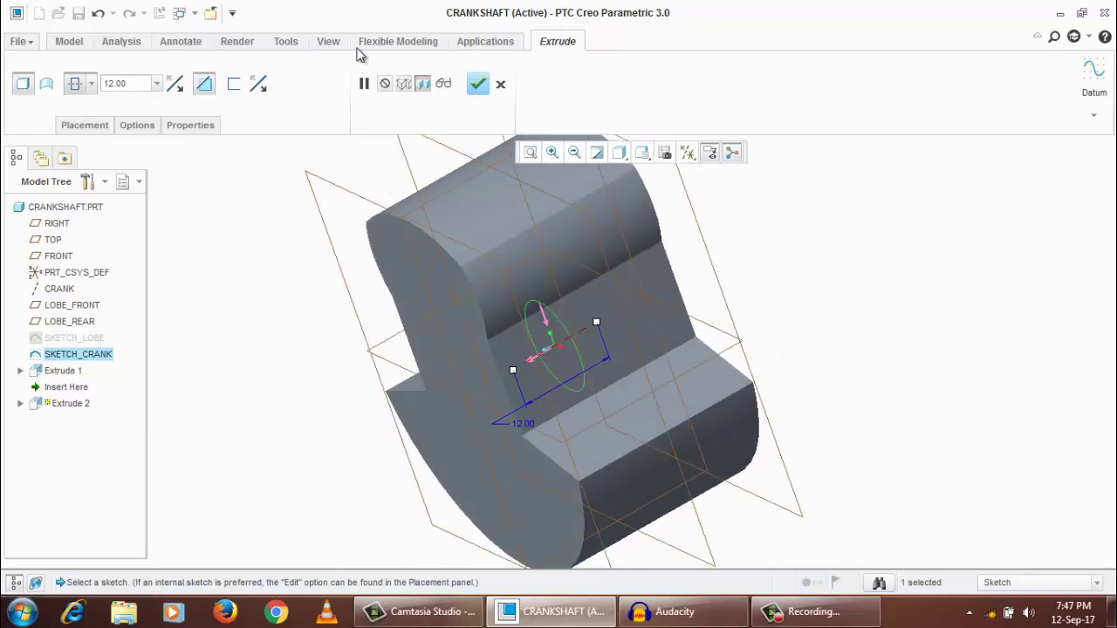
left_click(446, 84)
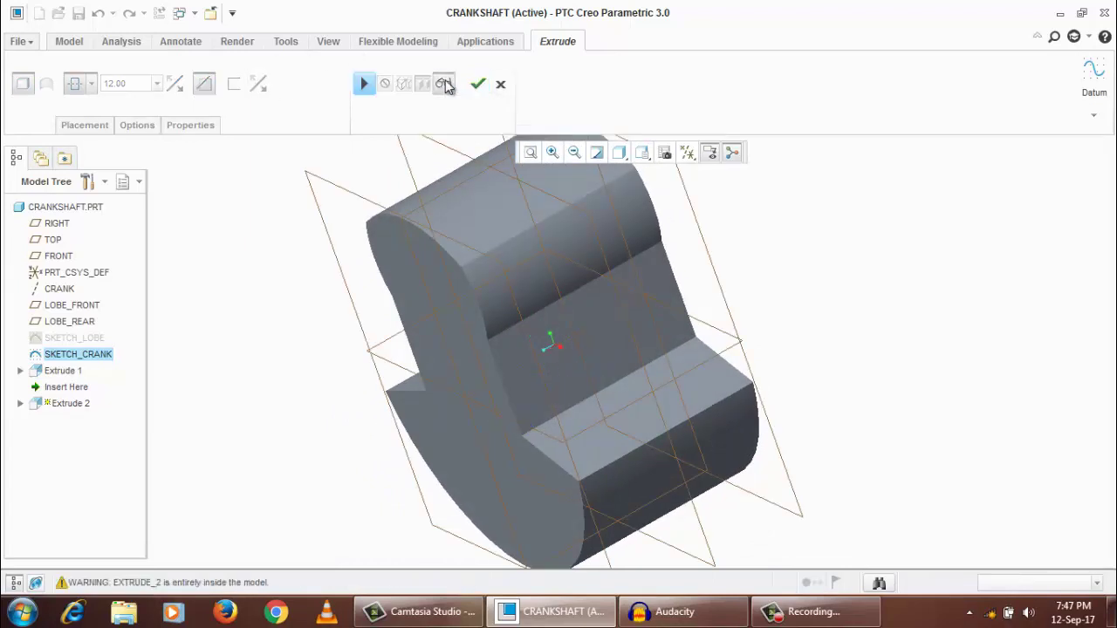
Leave the cut preview and flip the SKETCH_CRANK cut's material side to remove material outside the circle
middle_click_drag(540, 346, 585, 229)
left_click(445, 84)
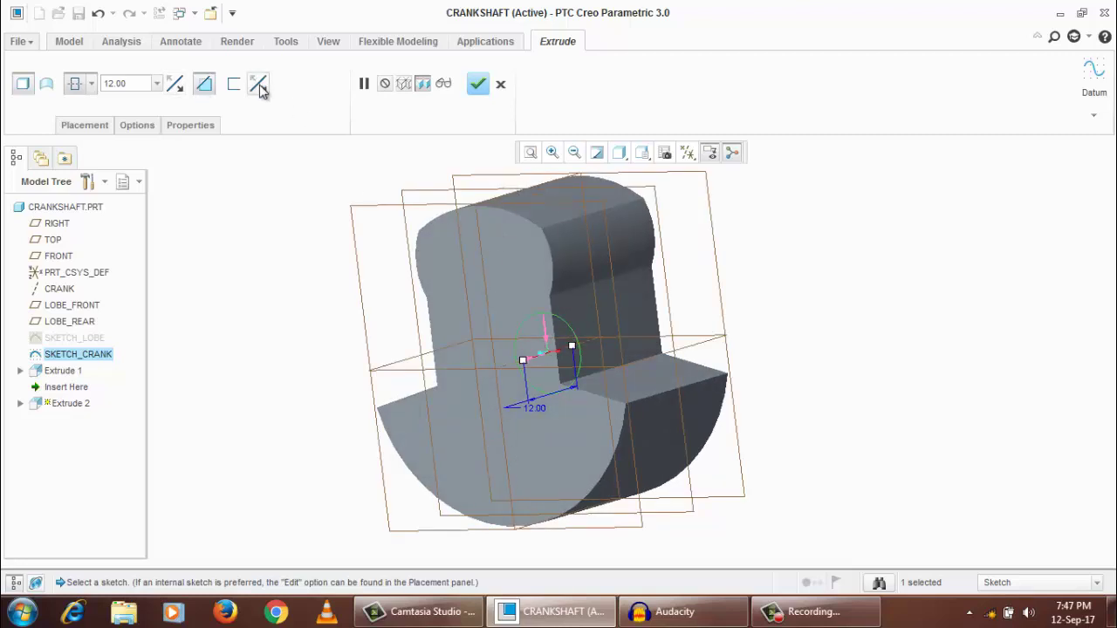
left_click(175, 84)
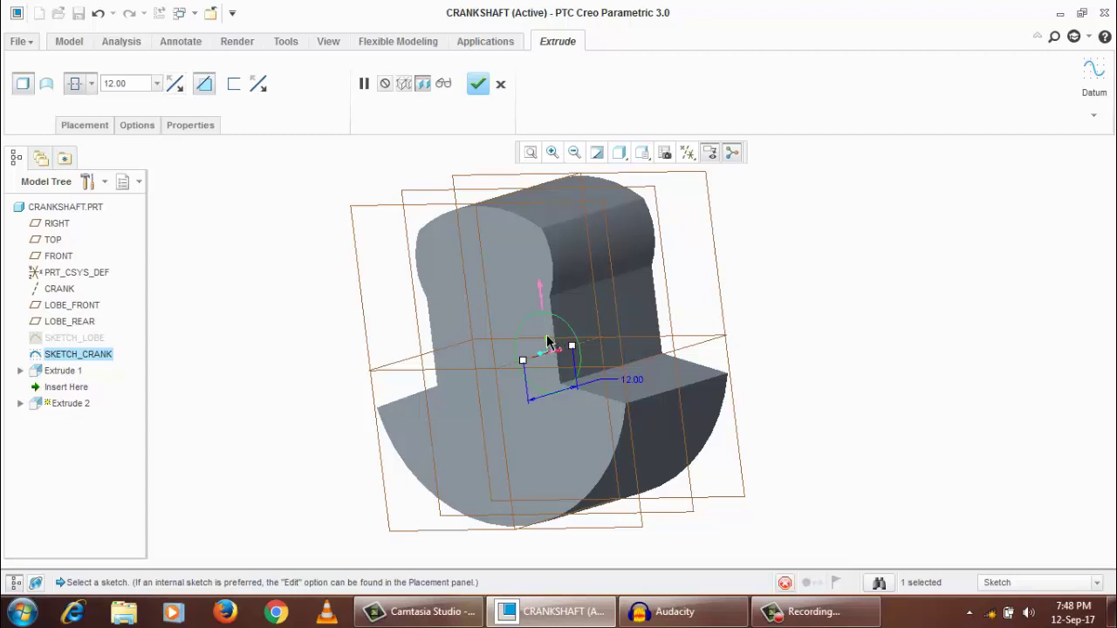
mouse_move(547, 340)
middle_mouse_down()
mouse_move(506, 337)
mouse_move(534, 316)
mouse_move(545, 326)
middle_mouse_up()
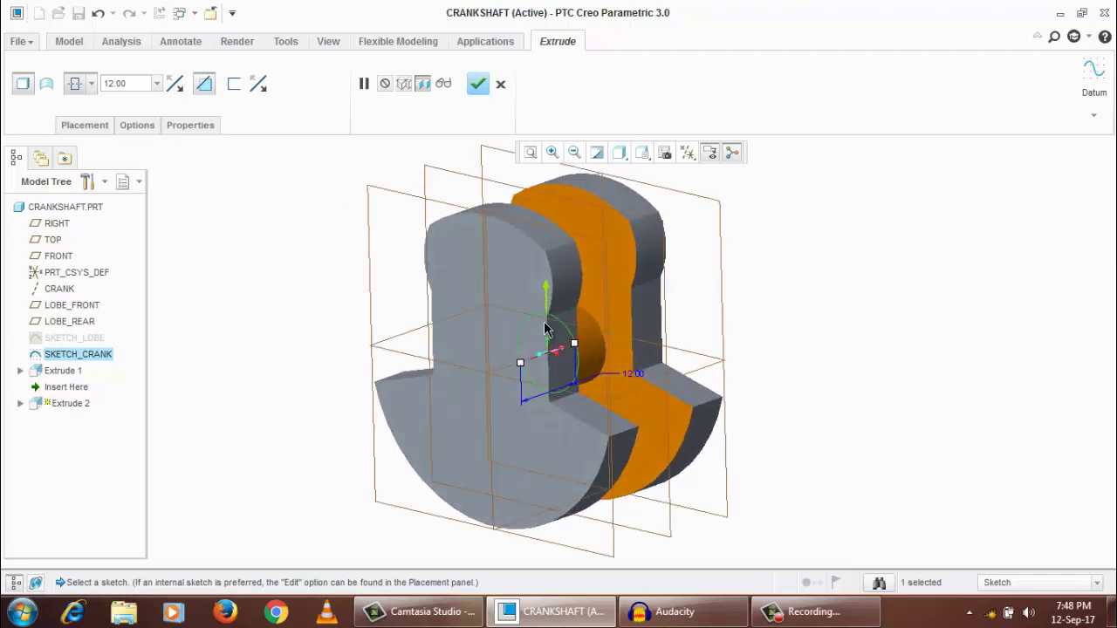
Switch the cut's material side to inside the circle for comparison, return it to the outside, and complete the extrusion
left_click(260, 84)
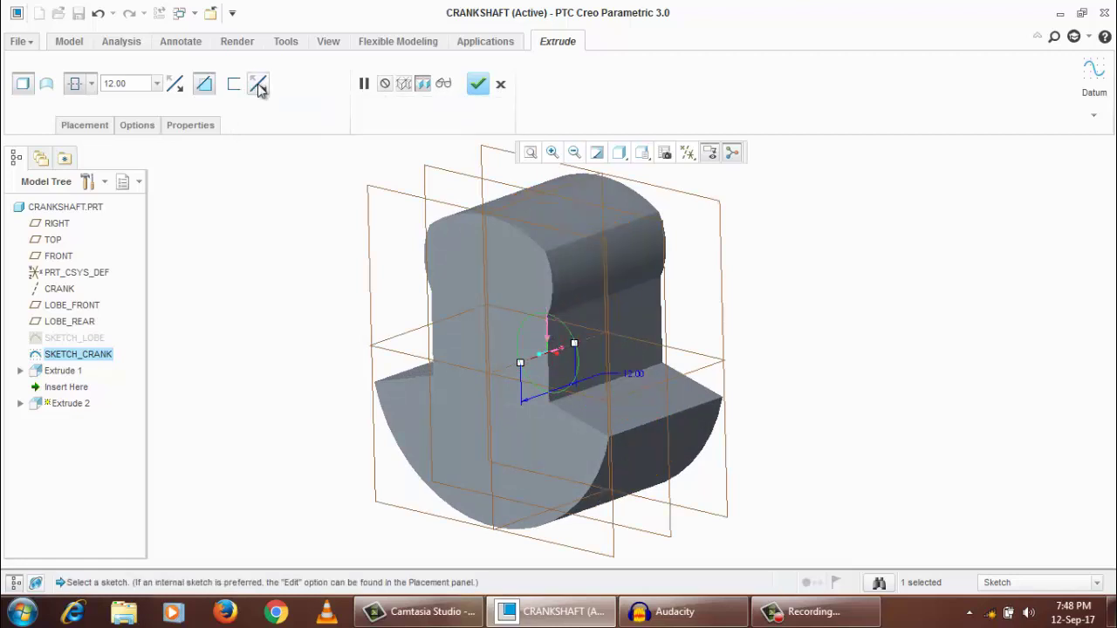
left_click(260, 84)
middle_click_drag(520, 356, 569, 301)
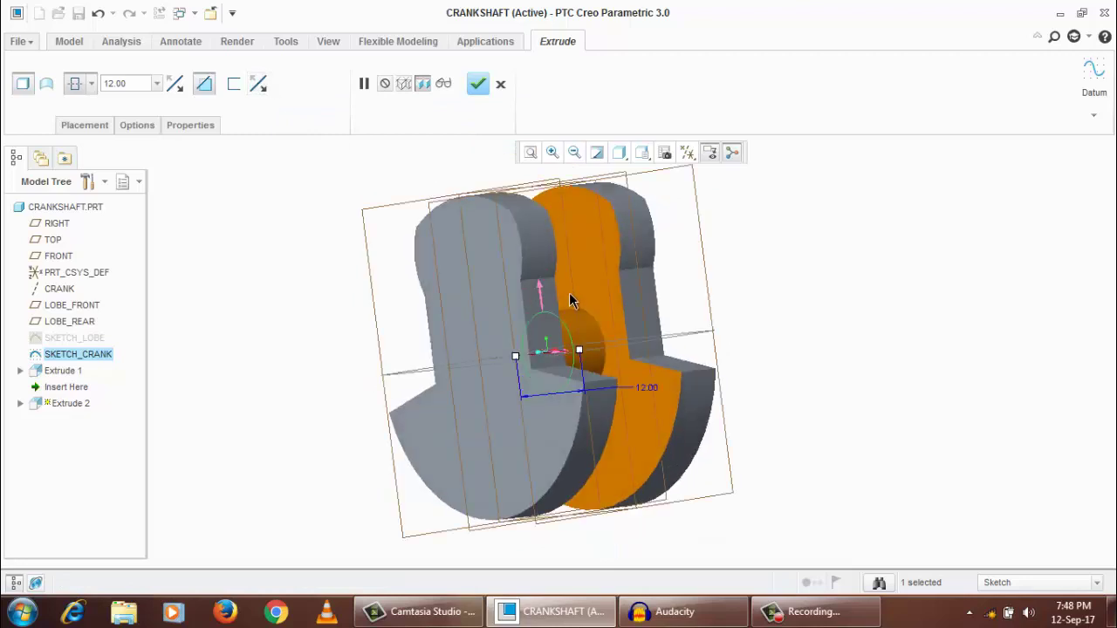
middle_click(712, 279)
left_click(751, 270)
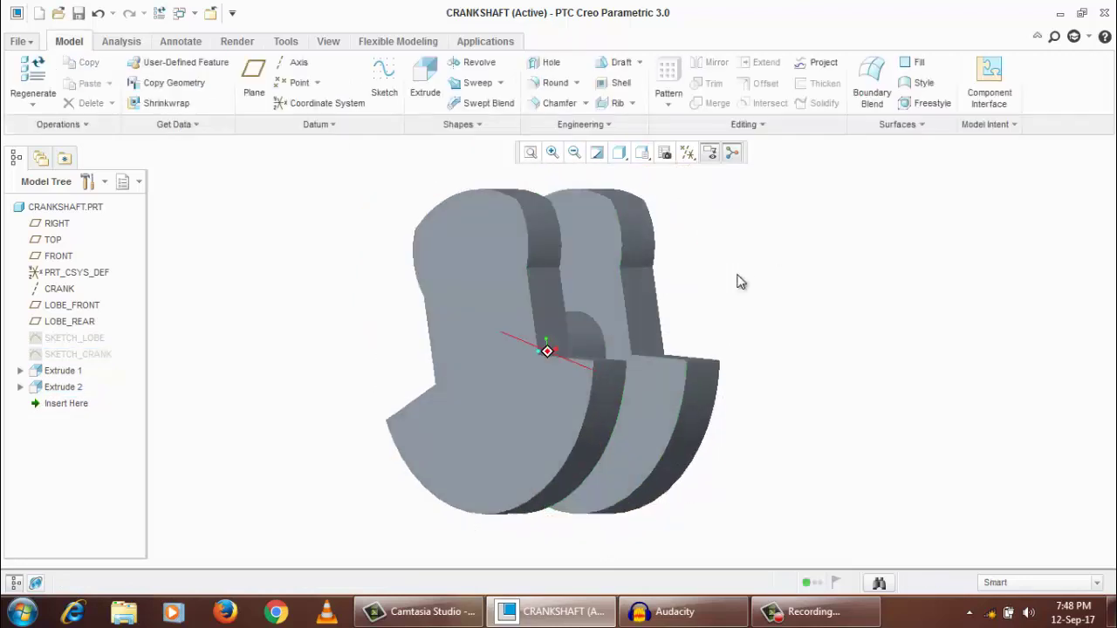
Hide the datum planes and axes in the model display
middle_click_drag(740, 281, 371, 272)
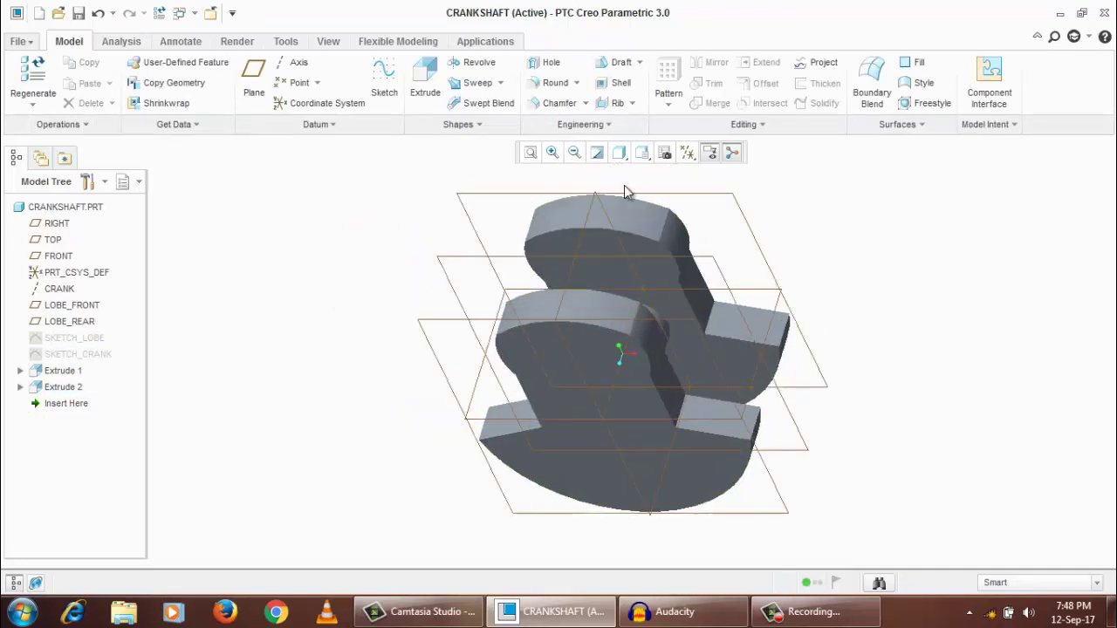
left_click(689, 157)
left_click(724, 245)
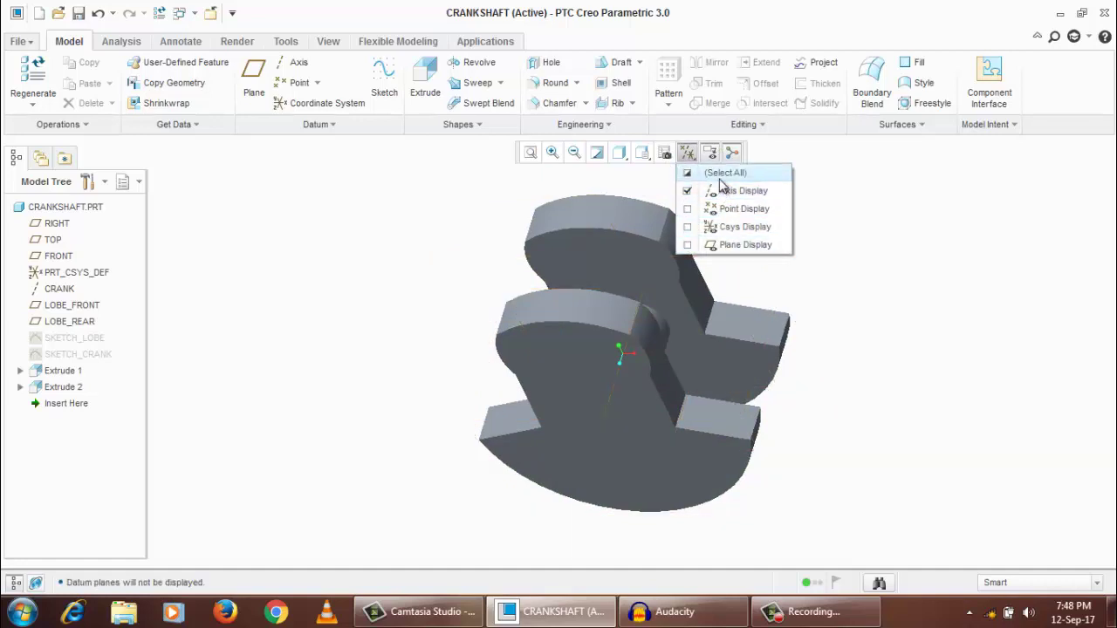
left_click(723, 190)
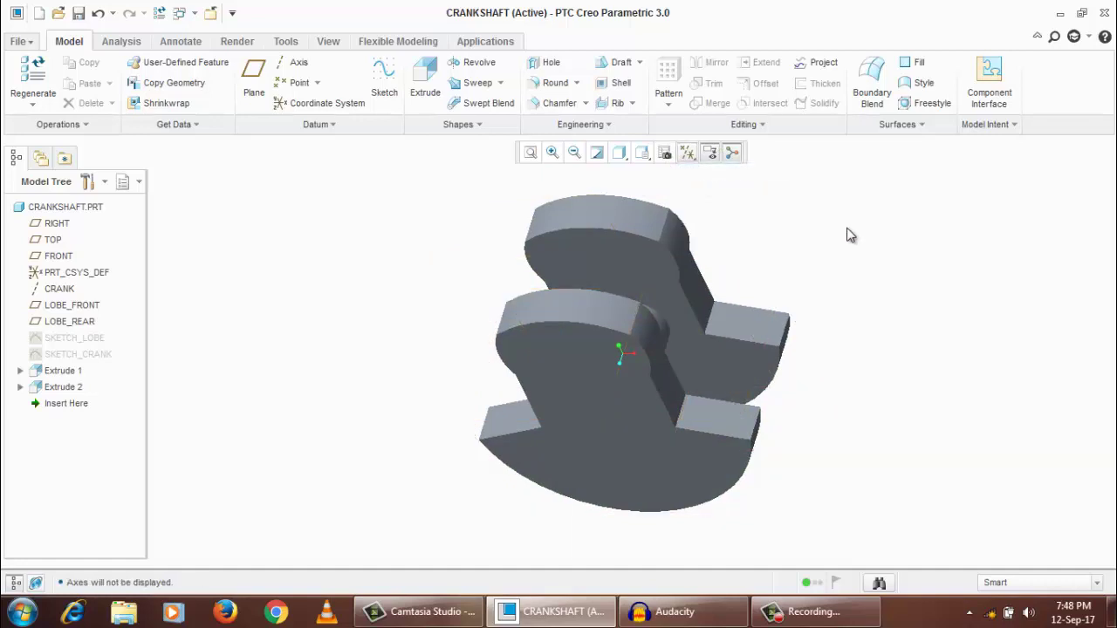